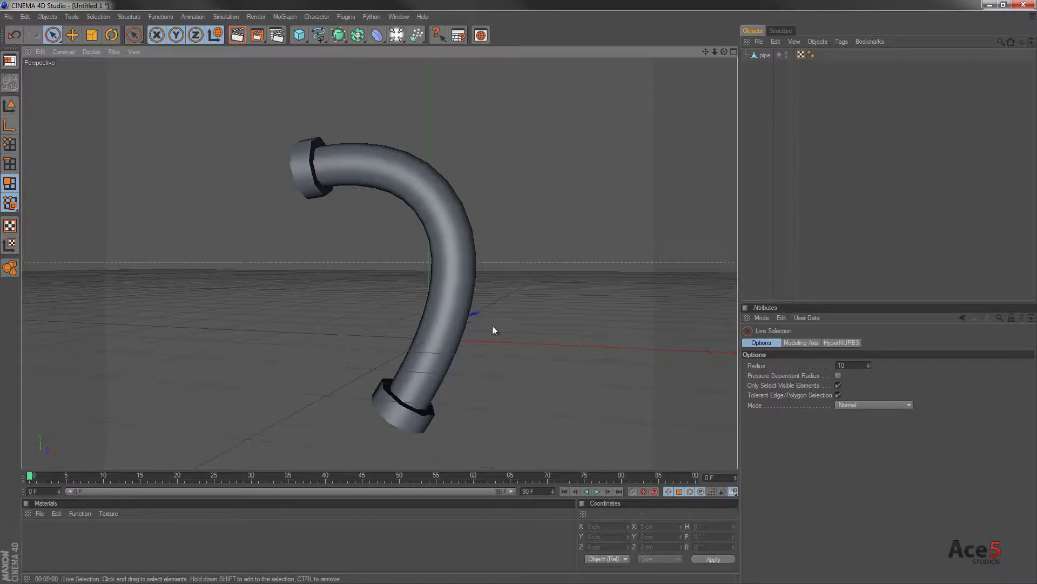
Review the details of sticker.png, sticker_A.png and stripes.png, then move the stickers folder window aside.
{"action": "left_click_drag", "start_coordinate": [493, 329], "coordinate": [520, 292], "text": "alt"}
{"action": "left_click_drag", "start_coordinate": [1036, 185], "coordinate": [491, 161]}
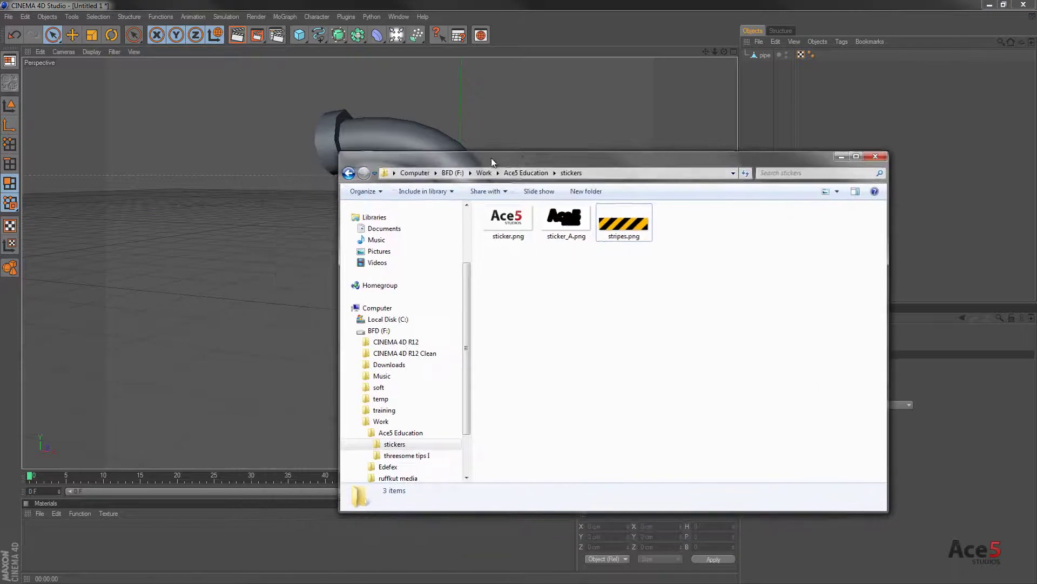
{"action": "left_click", "coordinate": [508, 222]}
{"action": "left_click", "coordinate": [554, 225]}
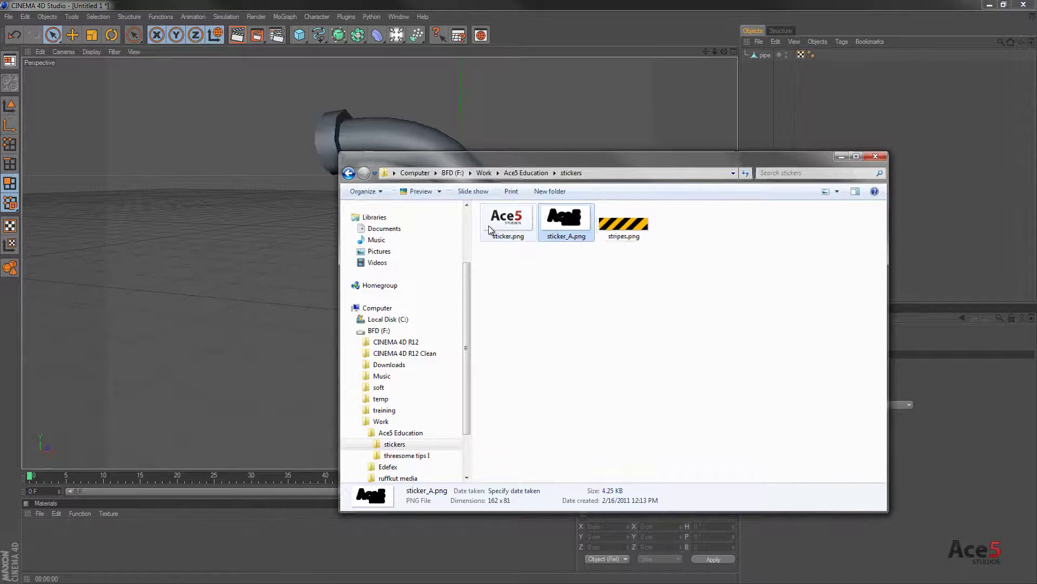
{"action": "left_click", "coordinate": [615, 228]}
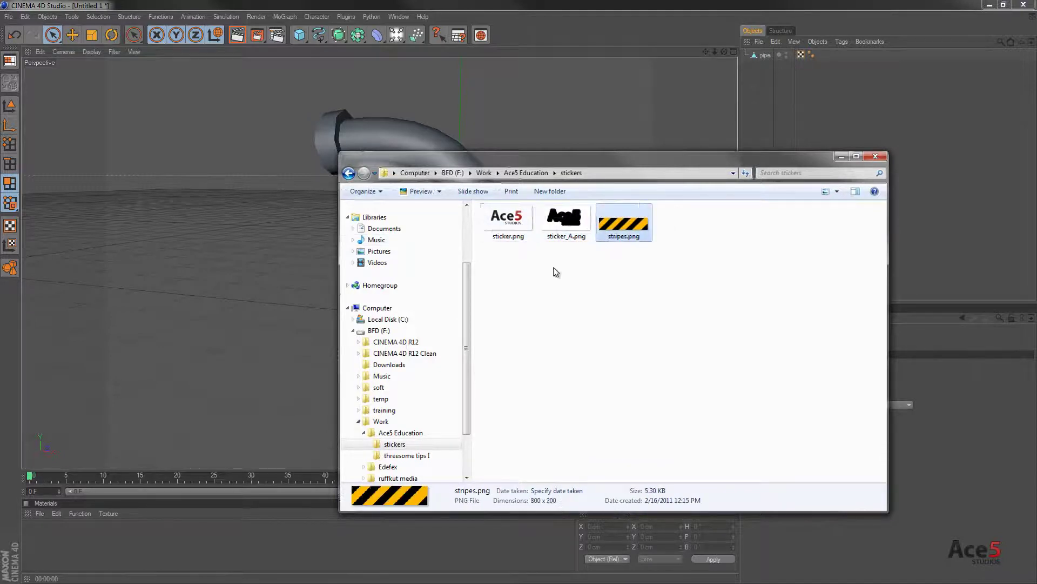
{"action": "left_click_drag", "start_coordinate": [620, 160], "coordinate": [1036, 196]}
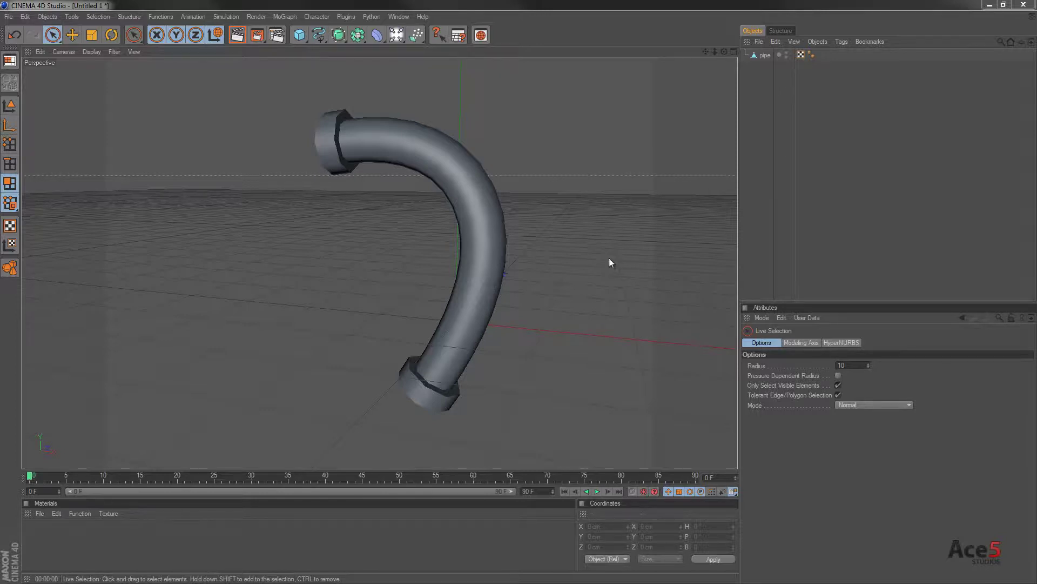
Switch to Model mode with the pipe selected, orbit around it, then deselect it.
{"action": "left_click", "coordinate": [755, 55]}
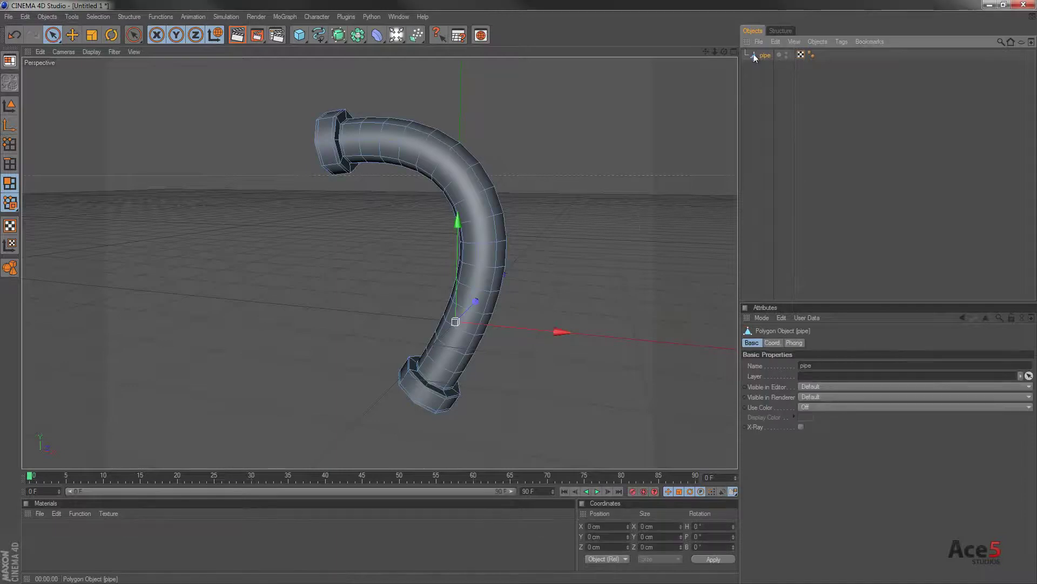
{"action": "left_click", "coordinate": [10, 105]}
{"action": "left_click_drag", "start_coordinate": [359, 231], "coordinate": [413, 123], "text": "alt"}
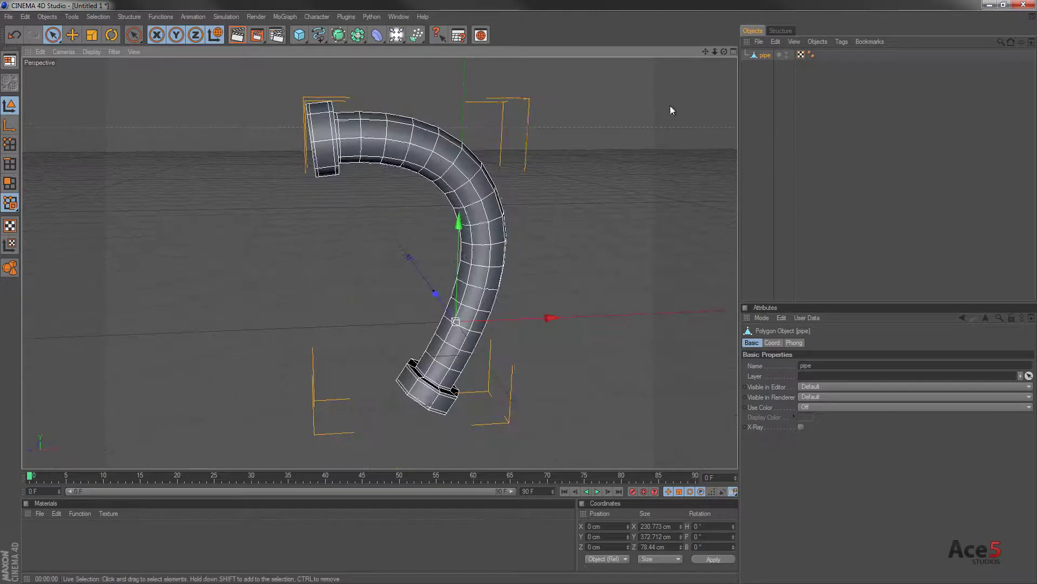
{"action": "left_click", "coordinate": [764, 96]}
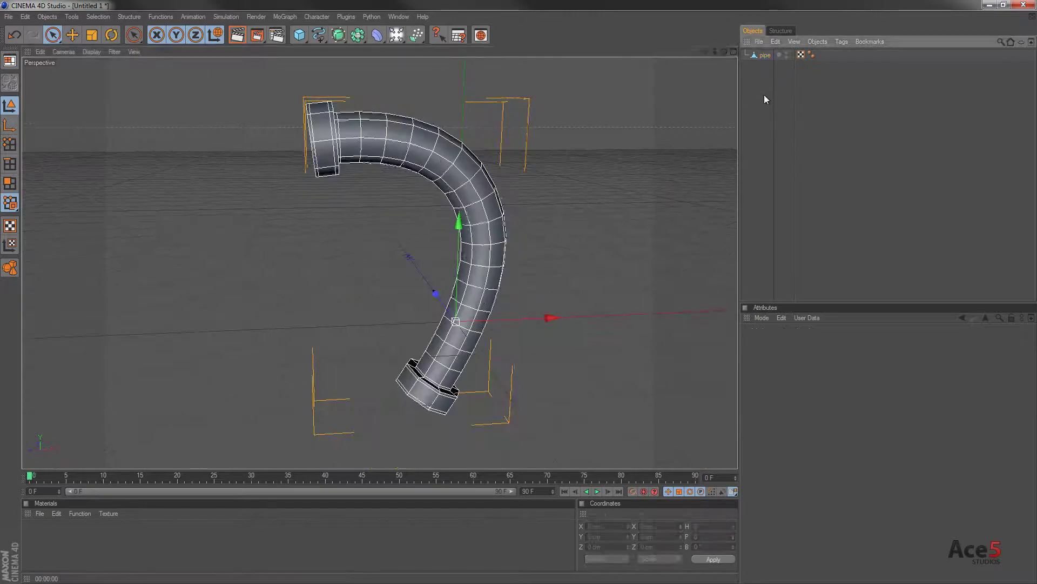
Create a new material and load sticker.png as its Color texture, keeping the original file location.
{"action": "double_click", "coordinate": [49, 538]}
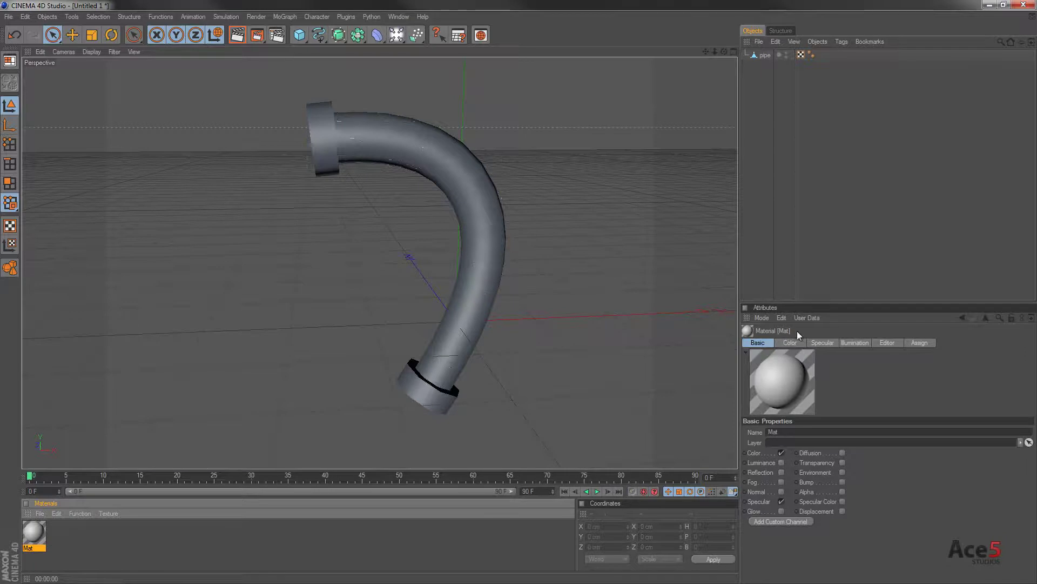
{"action": "left_click", "coordinate": [787, 344]}
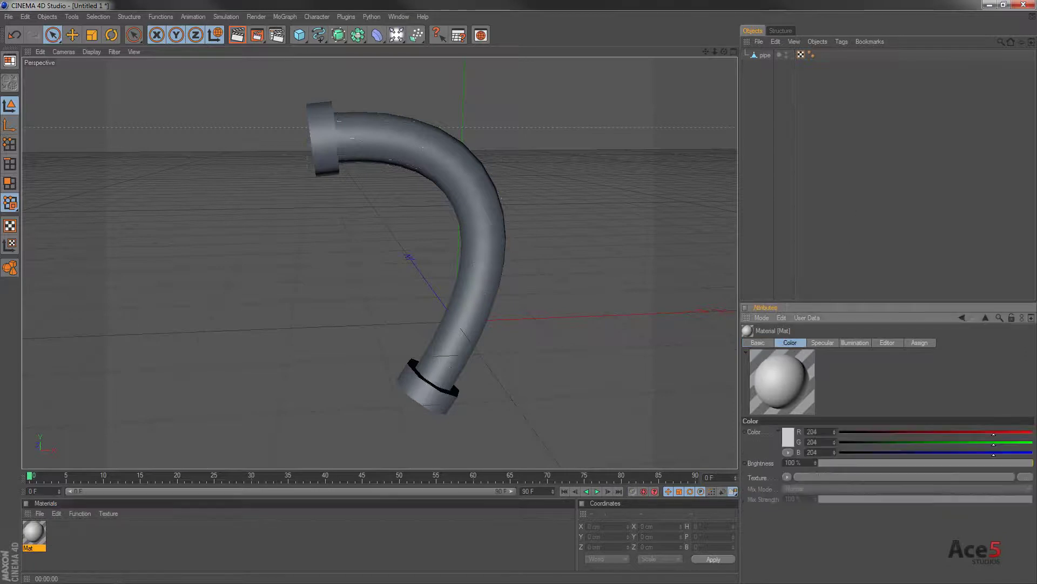
{"action": "key", "text": "alt+Tab"}
{"action": "left_click_drag", "start_coordinate": [337, 180], "coordinate": [267, 121]}
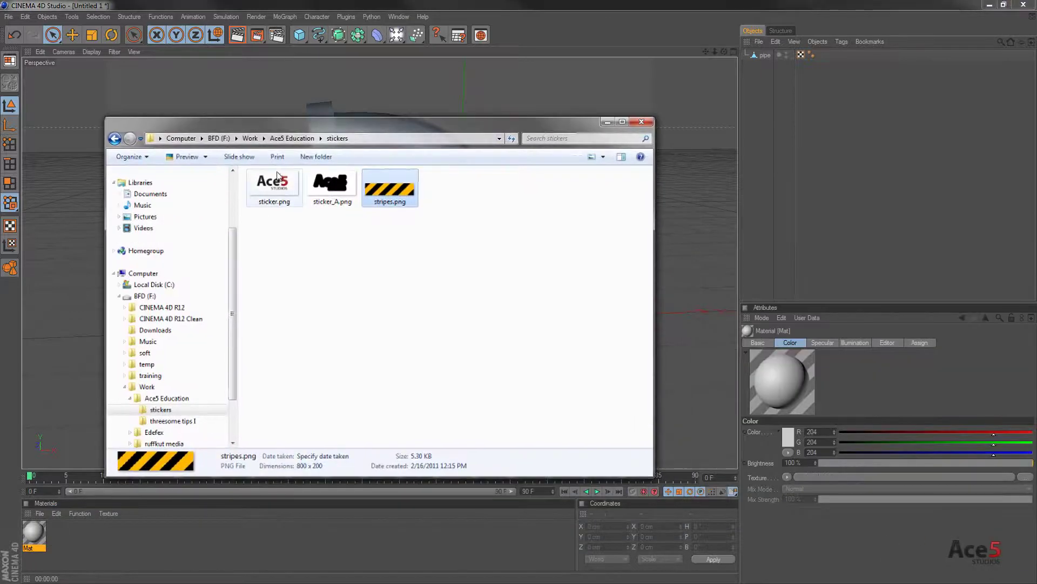
{"action": "left_click_drag", "start_coordinate": [273, 190], "coordinate": [909, 482]}
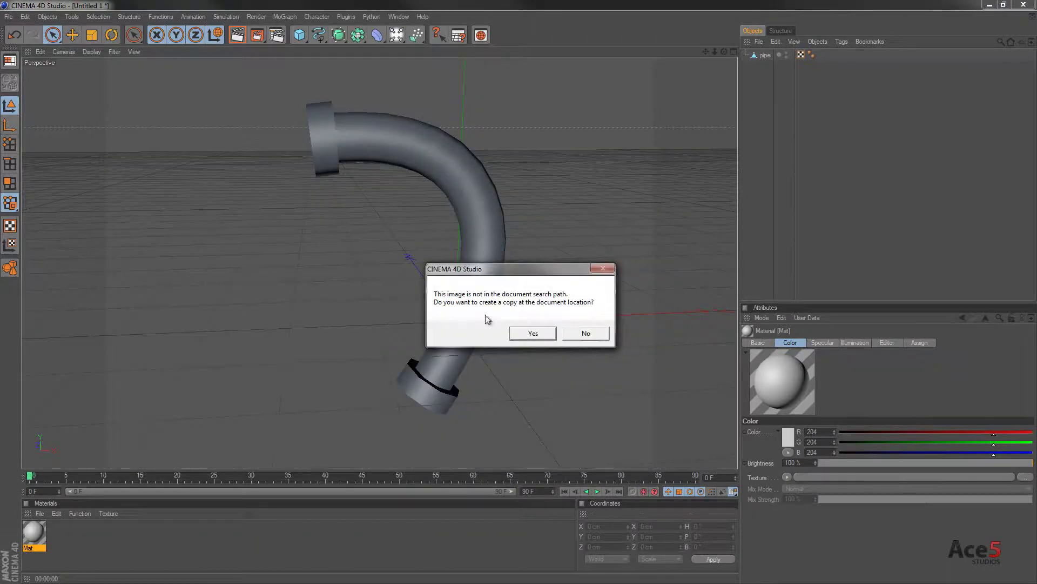
{"action": "left_click", "coordinate": [594, 333]}
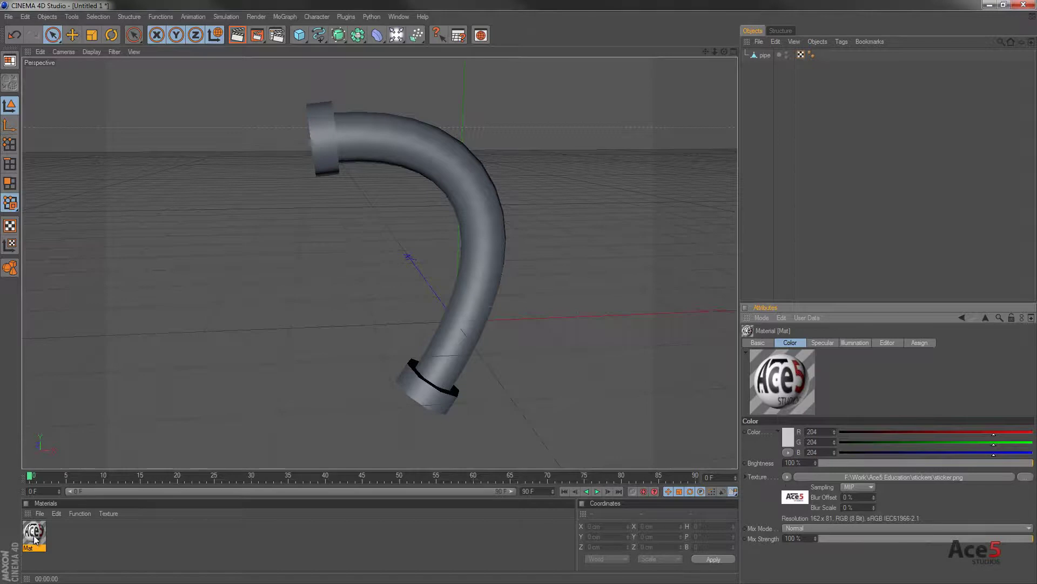
Apply the Mat material to the pipe, undoing and redoing the assignment once.
{"action": "left_click_drag", "start_coordinate": [34, 539], "coordinate": [490, 229]}
{"action": "left_click", "coordinate": [822, 55]}
{"action": "key", "text": "Delete"}
{"action": "key", "text": "ctrl+z"}
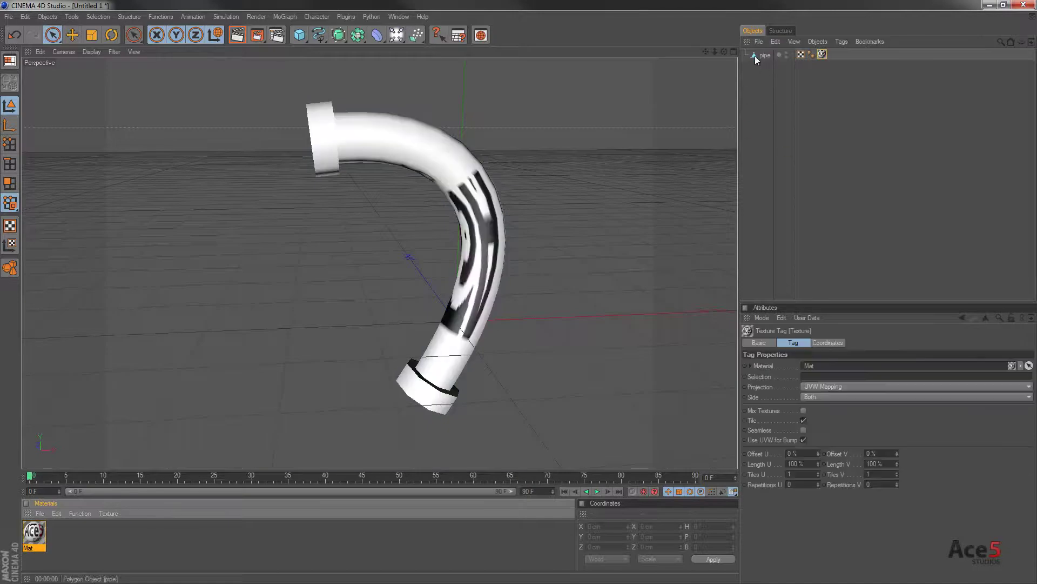
{"action": "left_click_drag", "start_coordinate": [400, 262], "coordinate": [517, 297], "text": "alt"}
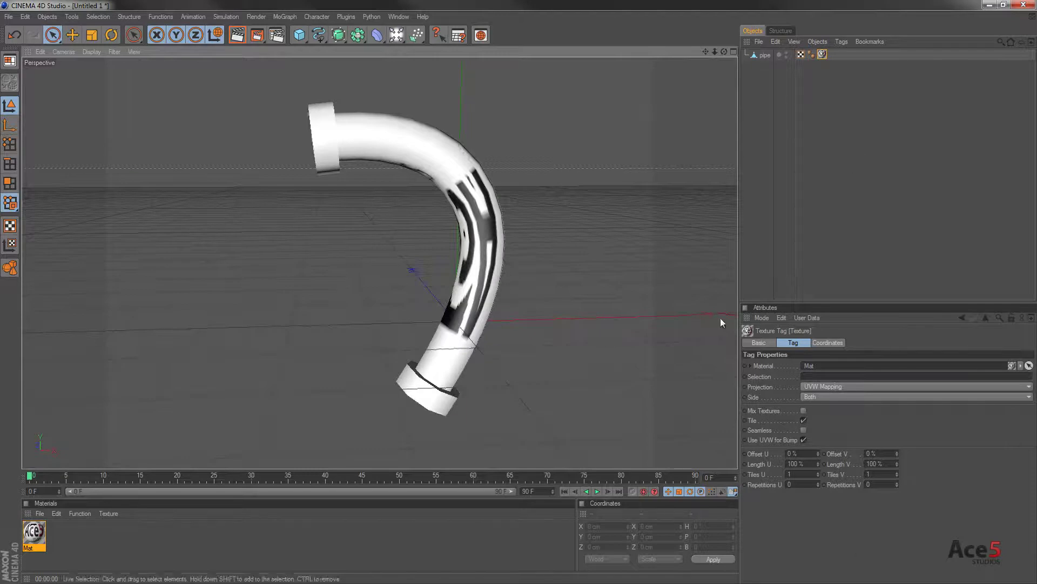
Set the texture tag's projection to Flat and check the result on the pipe.
{"action": "left_click", "coordinate": [845, 387]}
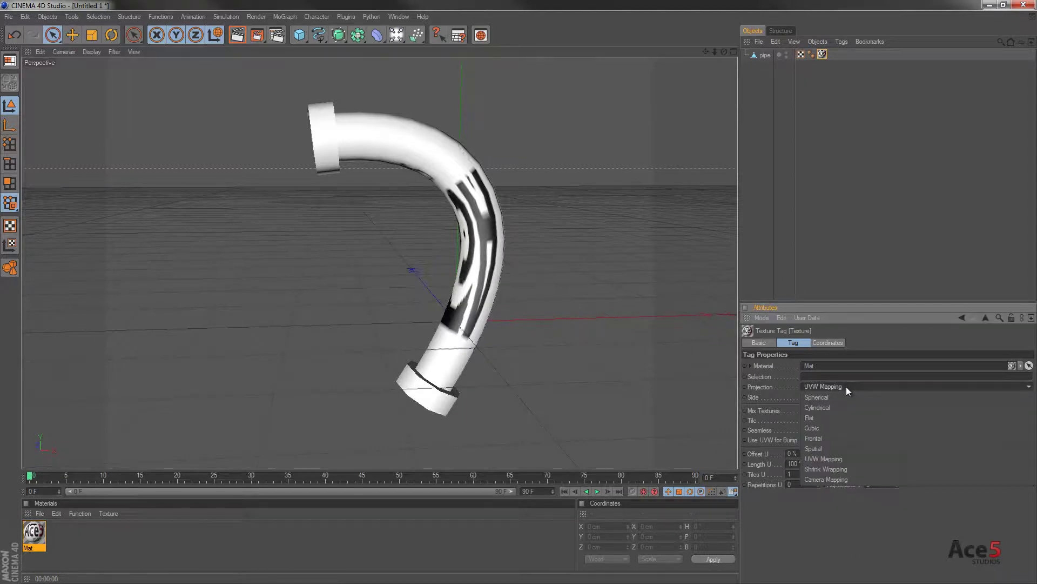
{"action": "left_click", "coordinate": [824, 422]}
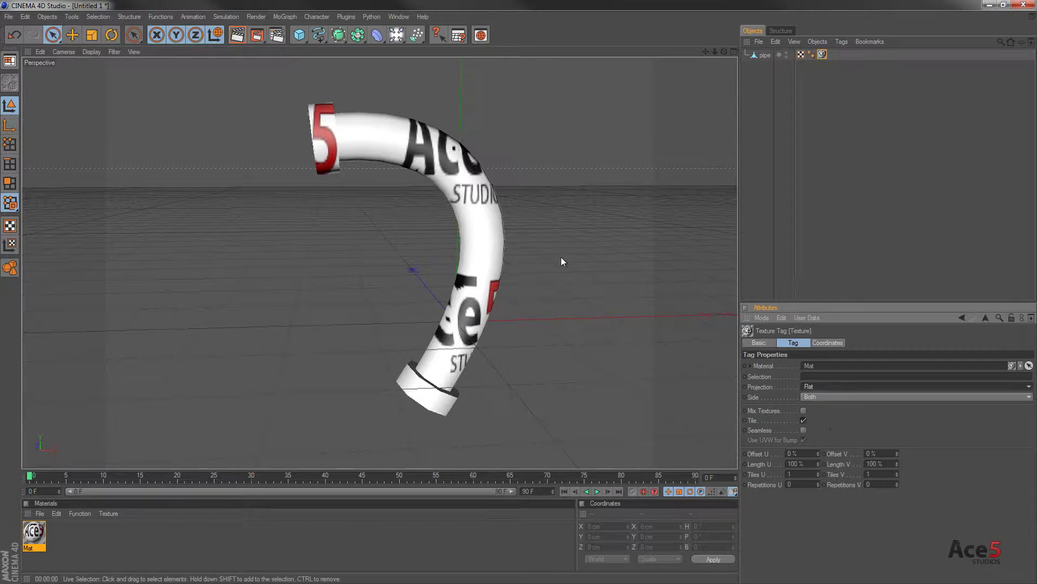
{"action": "left_click_drag", "start_coordinate": [434, 186], "coordinate": [519, 297], "text": "alt"}
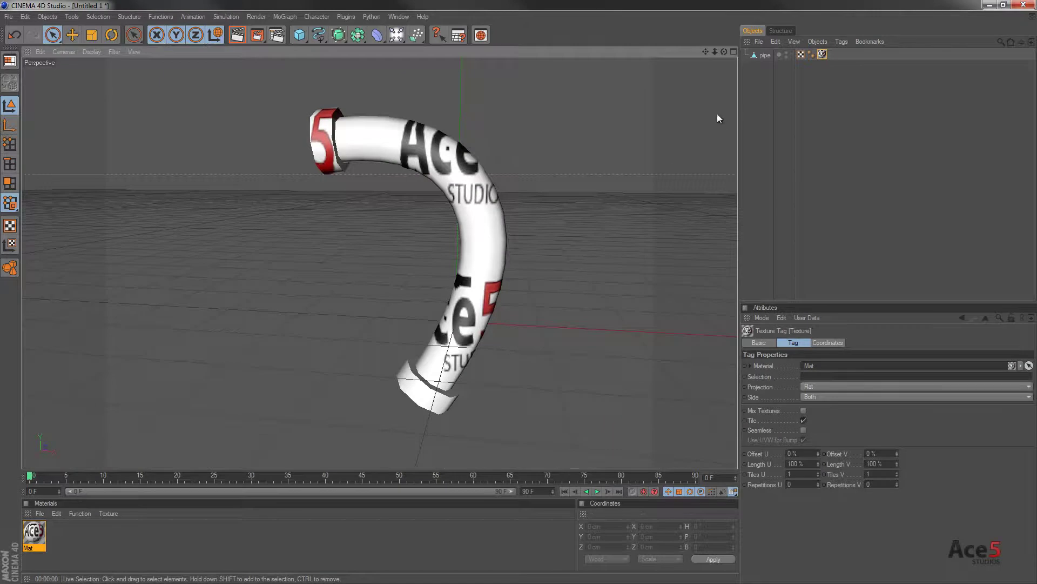
In Texture mode on the pipe's texture tag, move the projection up and shrink it, undoing a trial rotation.
{"action": "left_click", "coordinate": [11, 245]}
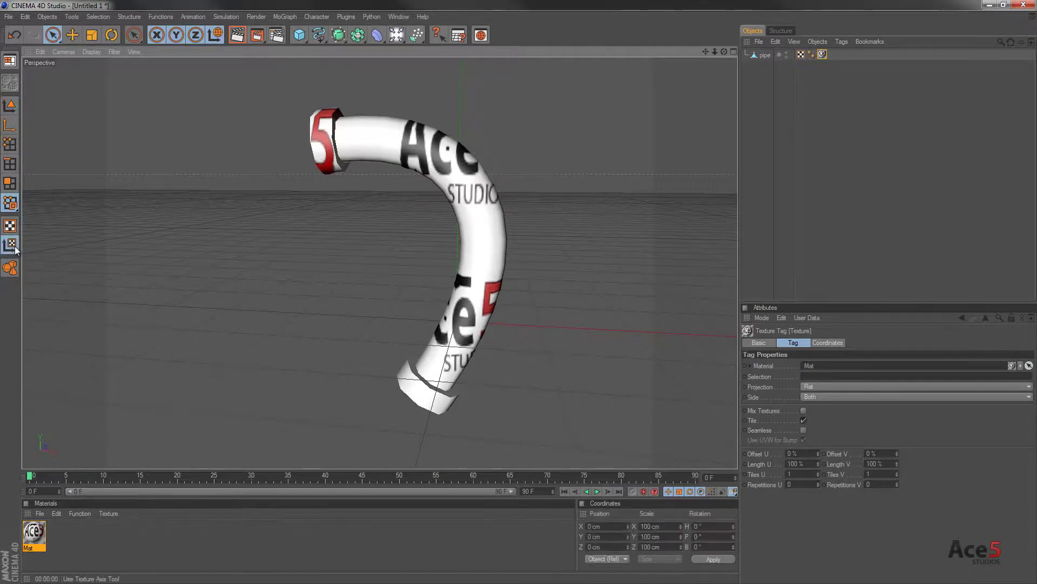
{"action": "left_click", "coordinate": [772, 54]}
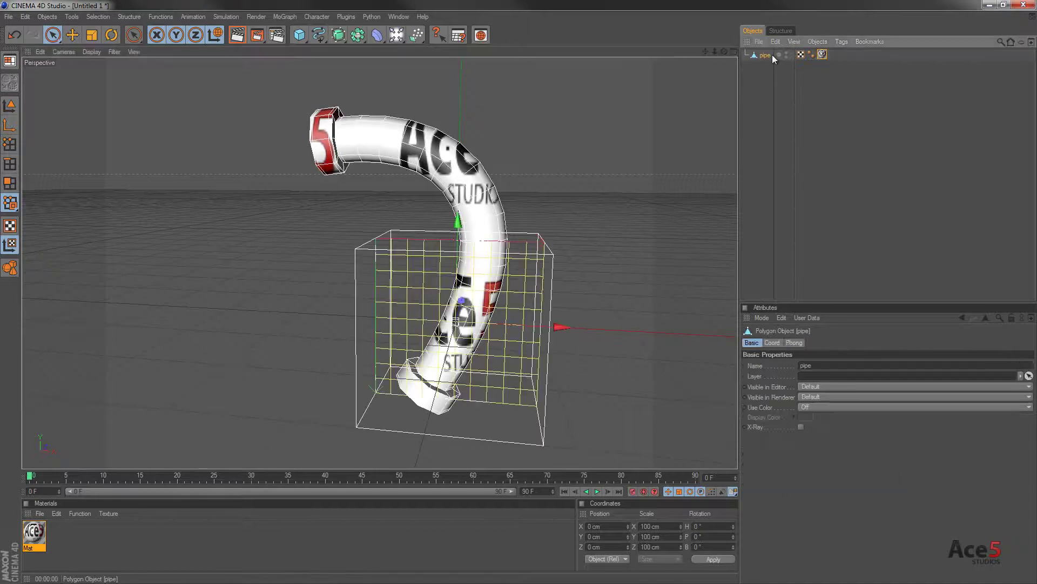
{"action": "left_click", "coordinate": [823, 54]}
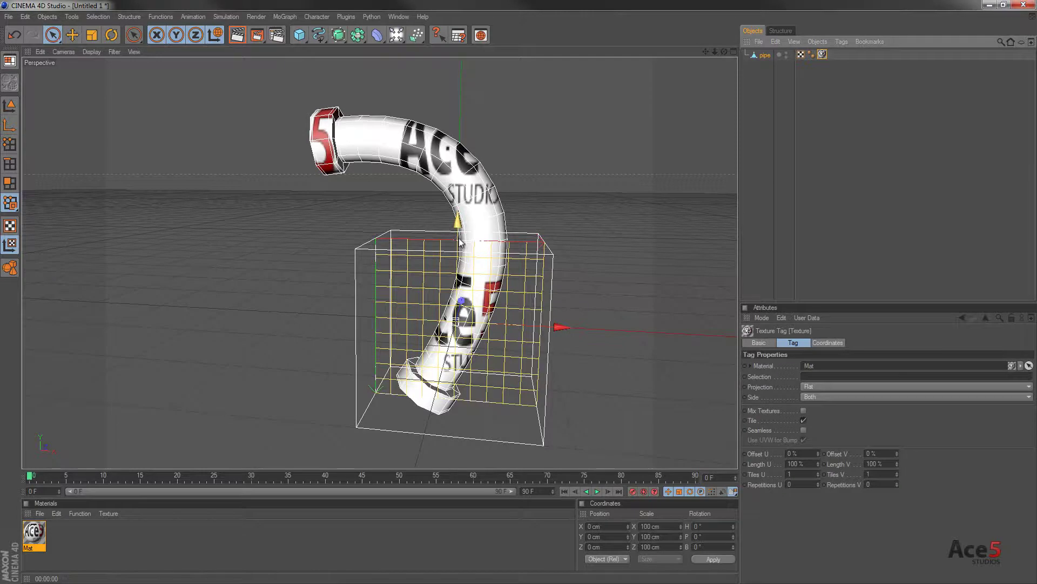
{"action": "left_click_drag", "start_coordinate": [460, 242], "coordinate": [521, 297]}
{"action": "left_click", "coordinate": [91, 35]}
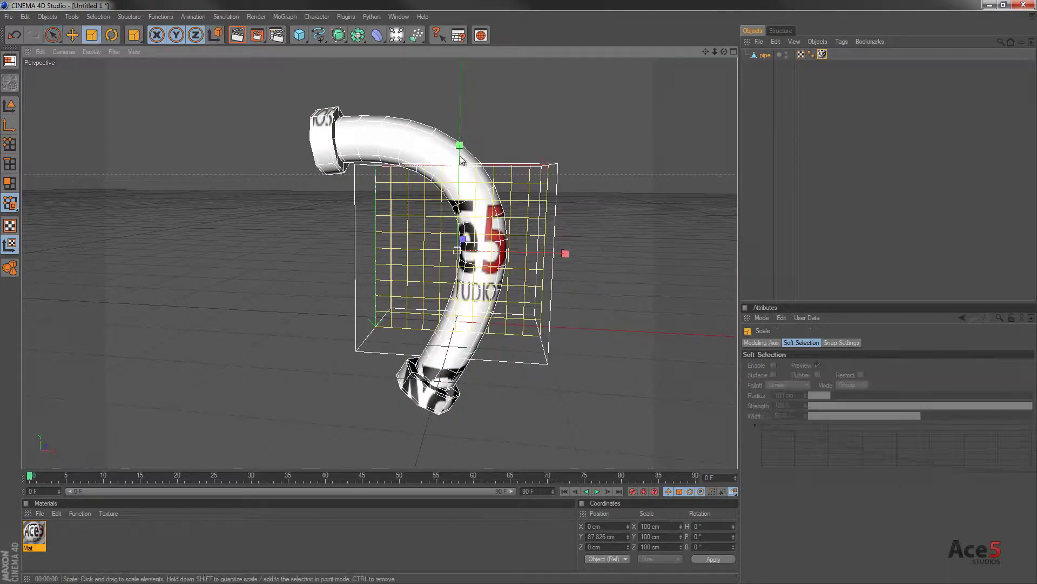
{"action": "left_click_drag", "start_coordinate": [501, 183], "coordinate": [513, 293]}
{"action": "left_click", "coordinate": [111, 34]}
{"action": "left_click_drag", "start_coordinate": [503, 232], "coordinate": [517, 215]}
{"action": "key", "text": "ctrl+z"}
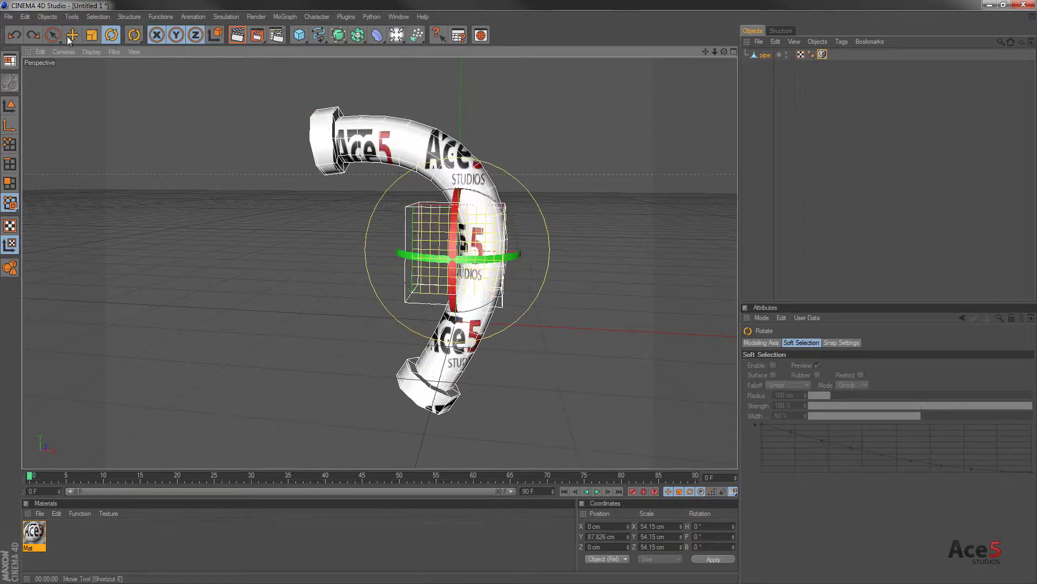
Slide the projection along X, squash it vertically, move it down the pipe and shrink it uniformly.
{"action": "key", "text": "e"}
{"action": "left_click_drag", "start_coordinate": [549, 257], "coordinate": [568, 257]}
{"action": "left_click", "coordinate": [93, 36]}
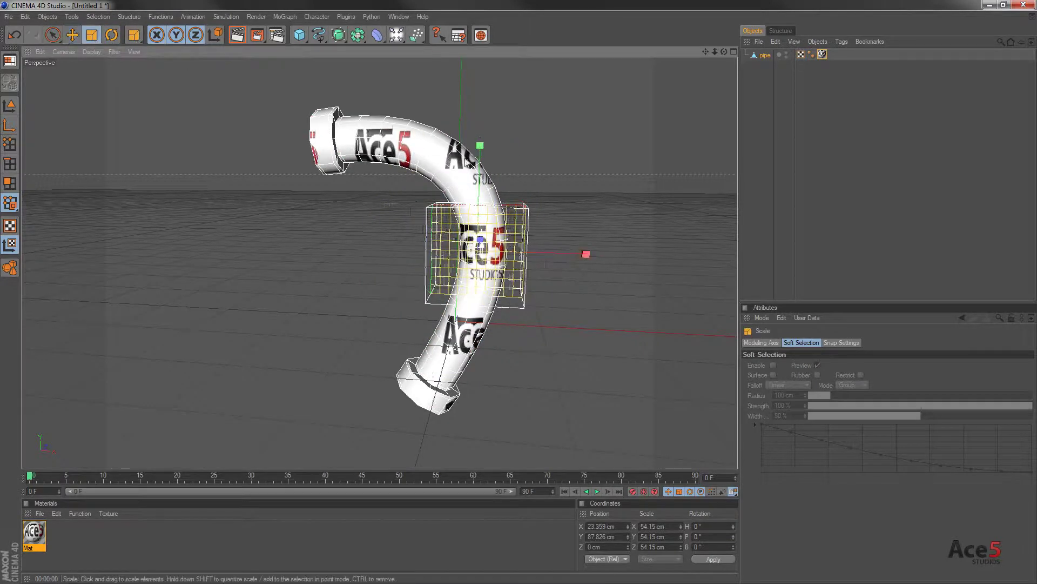
{"action": "left_click_drag", "start_coordinate": [480, 147], "coordinate": [479, 160]}
{"action": "left_click_drag", "start_coordinate": [519, 305], "coordinate": [519, 294]}
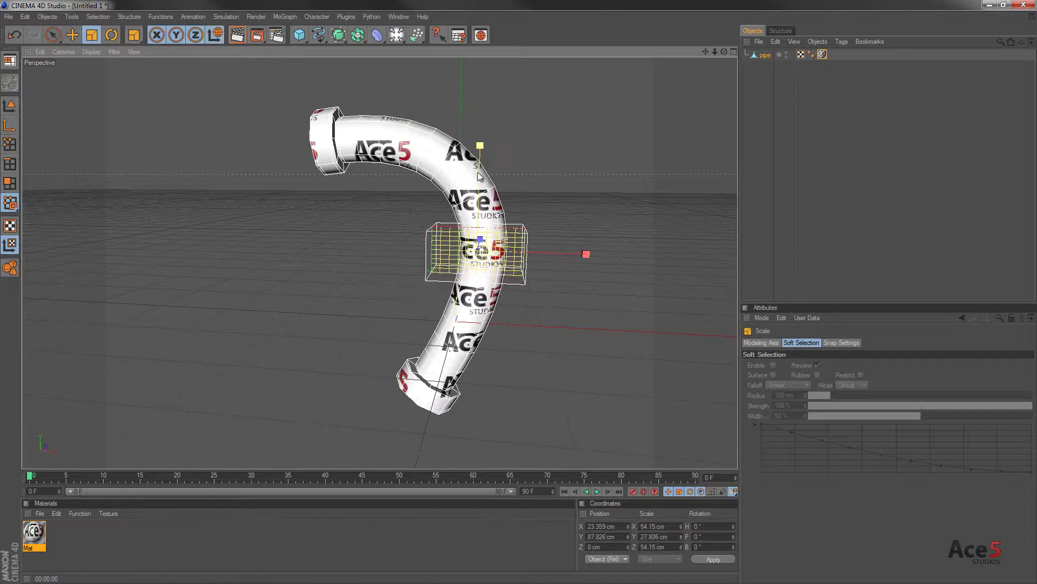
{"action": "key", "text": "e"}
{"action": "left_click_drag", "start_coordinate": [480, 149], "coordinate": [478, 195]}
{"action": "key", "text": "r"}
{"action": "key", "text": "t"}
{"action": "left_click_drag", "start_coordinate": [513, 293], "coordinate": [517, 292]}
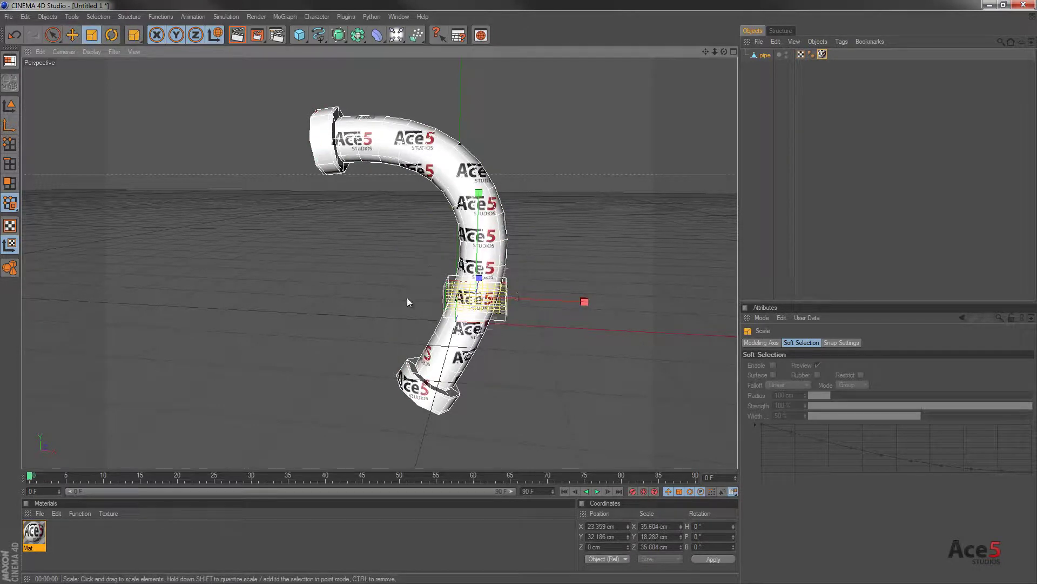
Turn off tiling on the texture tag so the Ace5 logo appears only once, then frame it.
{"action": "scroll", "coordinate": [407, 297], "scroll_direction": "up", "scroll_amount": 3}
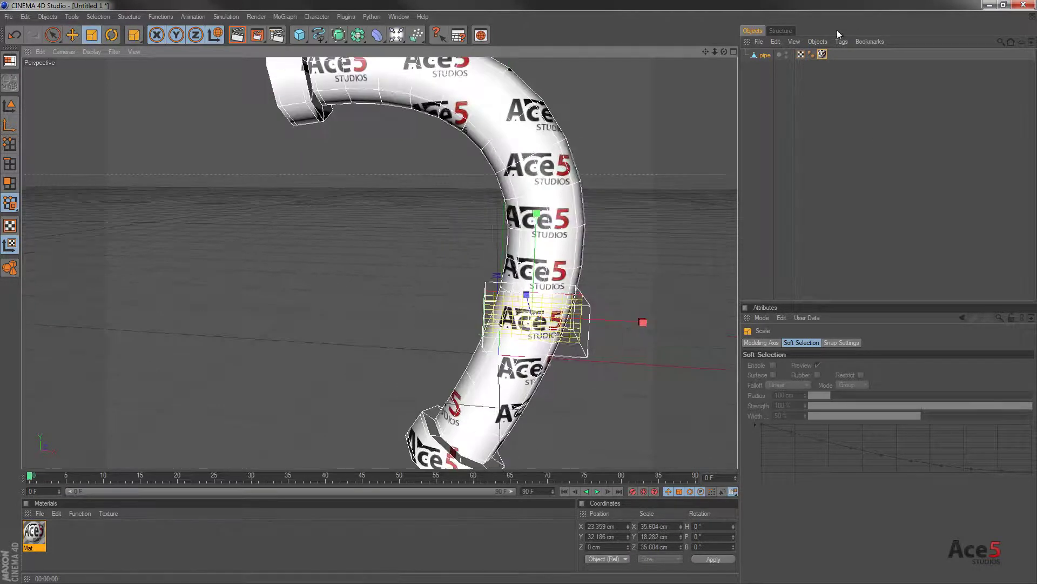
{"action": "left_click", "coordinate": [822, 54]}
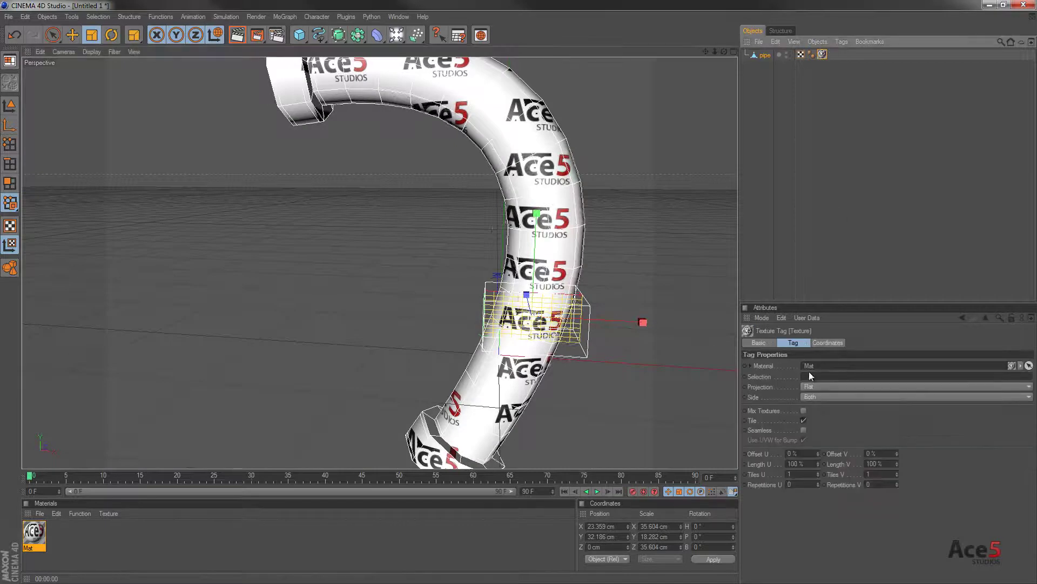
{"action": "left_click", "coordinate": [804, 421]}
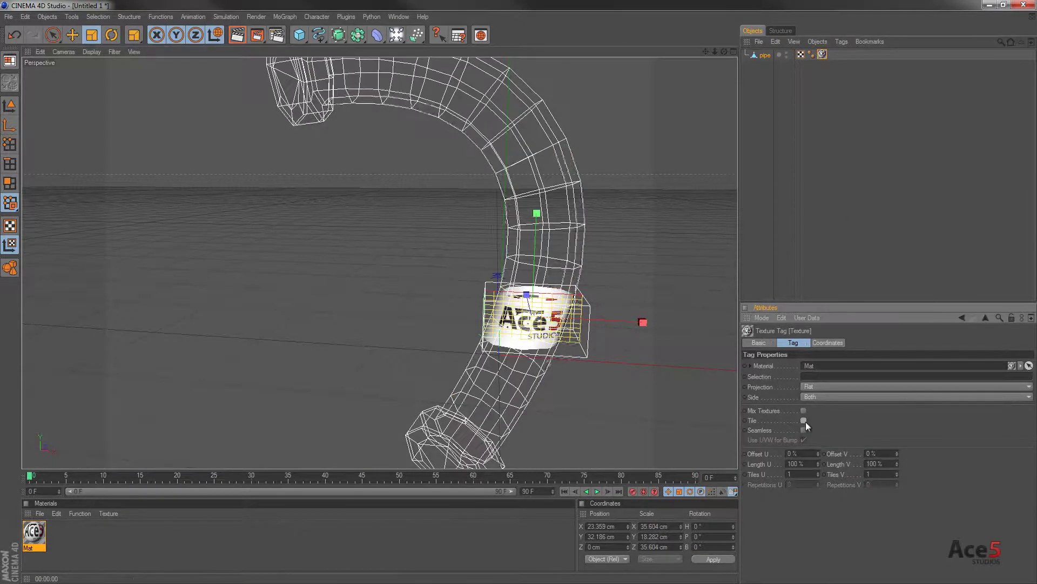
{"action": "left_click_drag", "start_coordinate": [653, 371], "coordinate": [566, 362], "text": "alt"}
{"action": "scroll", "coordinate": [494, 346], "scroll_direction": "up", "scroll_amount": 5}
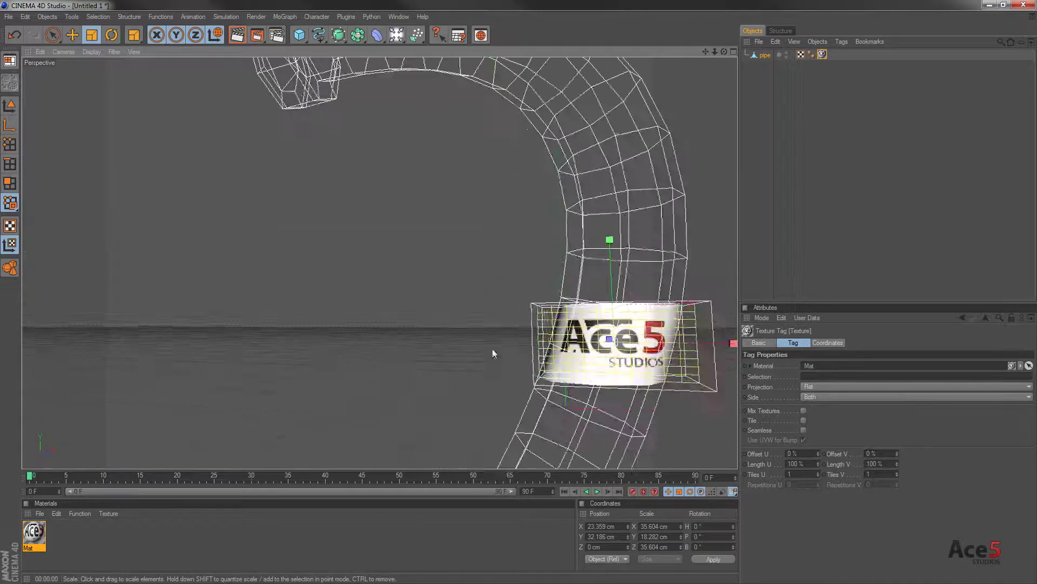
{"action": "middle_click_drag", "start_coordinate": [573, 380], "coordinate": [514, 357], "text": "alt"}
{"action": "scroll", "coordinate": [515, 356], "scroll_direction": "down", "scroll_amount": 4}
{"action": "left_click", "coordinate": [753, 96]}
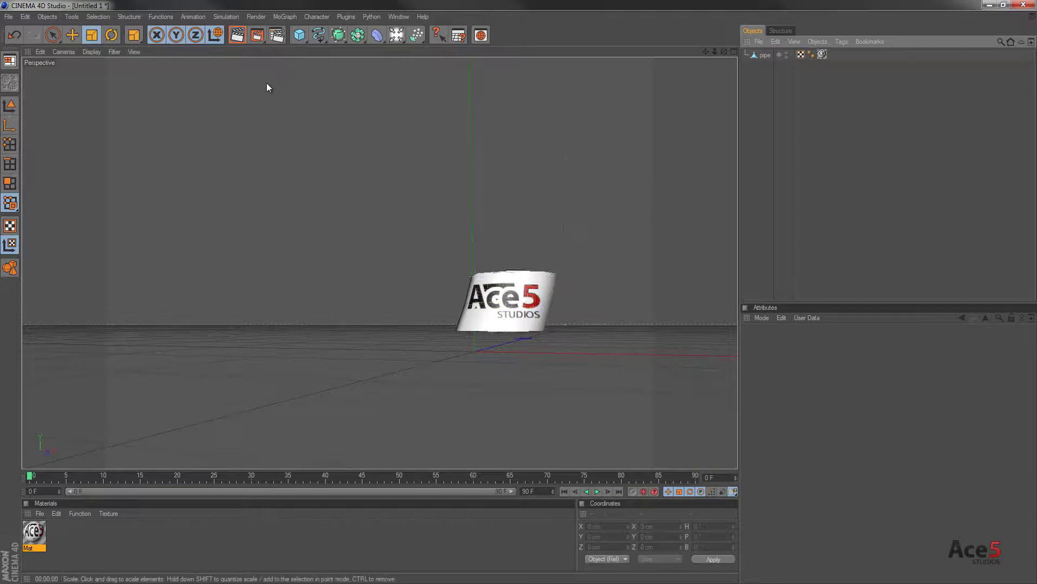
Create Mat.1 with colour R 117, G 255, B 0, apply it to the pipe and test-render.
{"action": "left_click", "coordinate": [237, 35]}
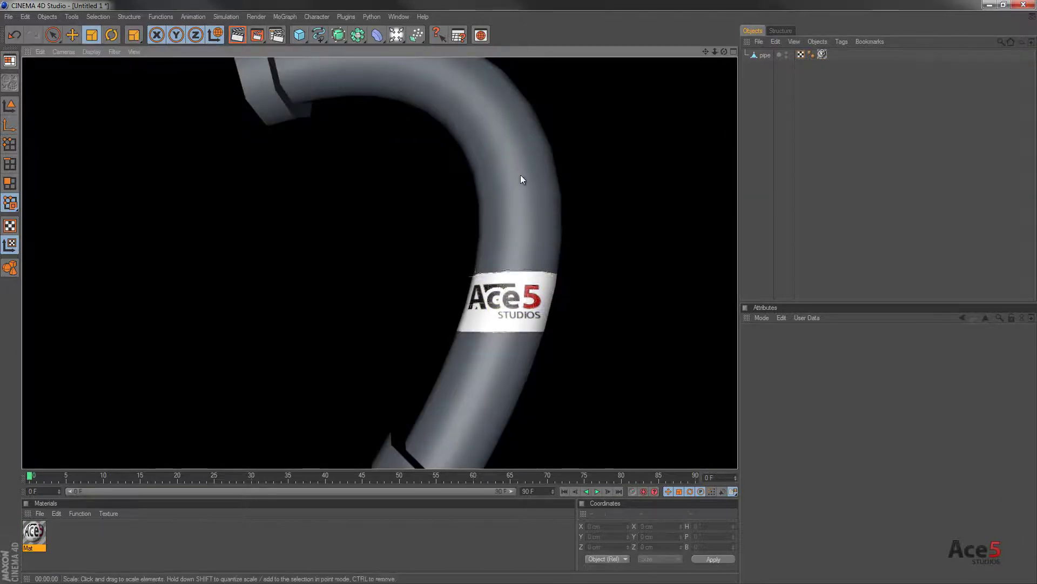
{"action": "double_click", "coordinate": [83, 534]}
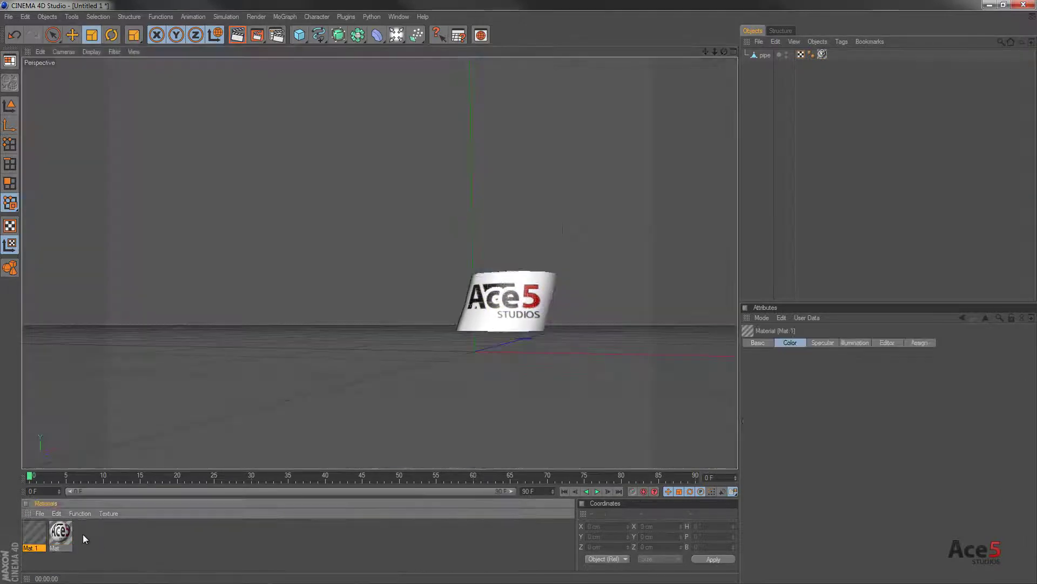
{"action": "left_click", "coordinate": [899, 440]}
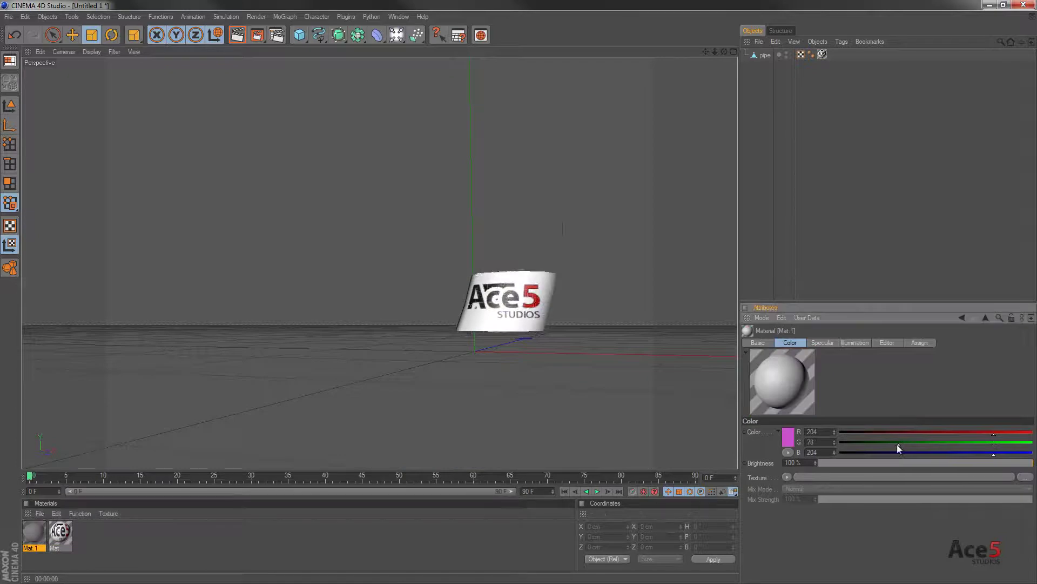
{"action": "left_click", "coordinate": [923, 452]}
{"action": "left_click", "coordinate": [928, 430]}
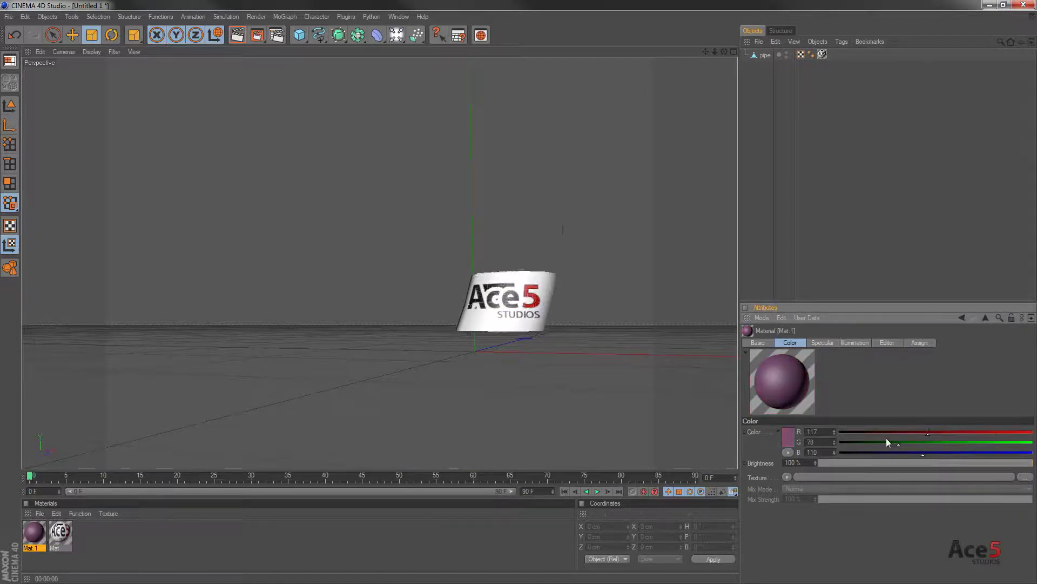
{"action": "left_click_drag", "start_coordinate": [898, 442], "coordinate": [773, 444]}
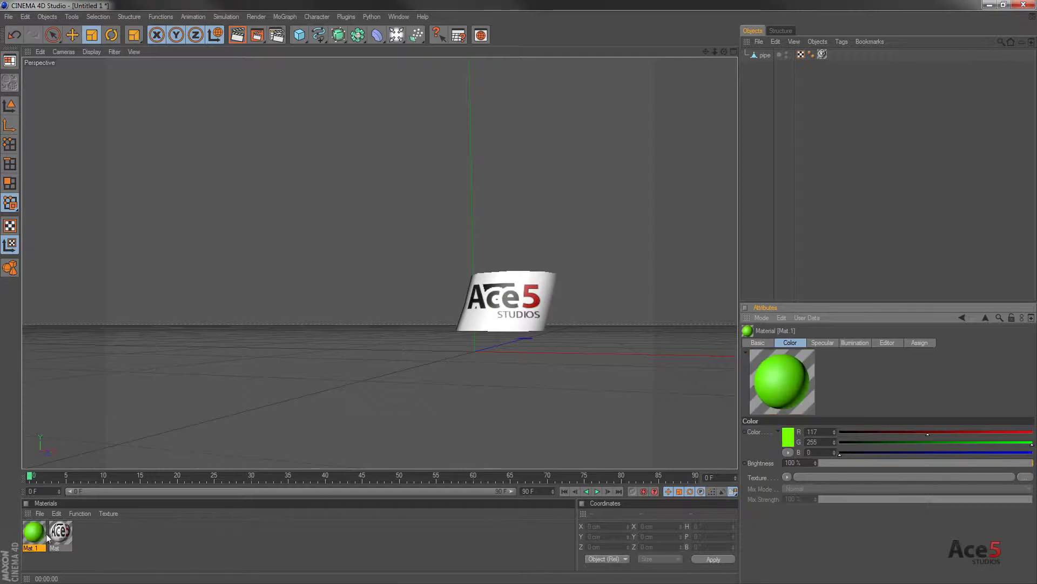
{"action": "left_click_drag", "start_coordinate": [34, 532], "coordinate": [764, 57]}
{"action": "left_click", "coordinate": [764, 106]}
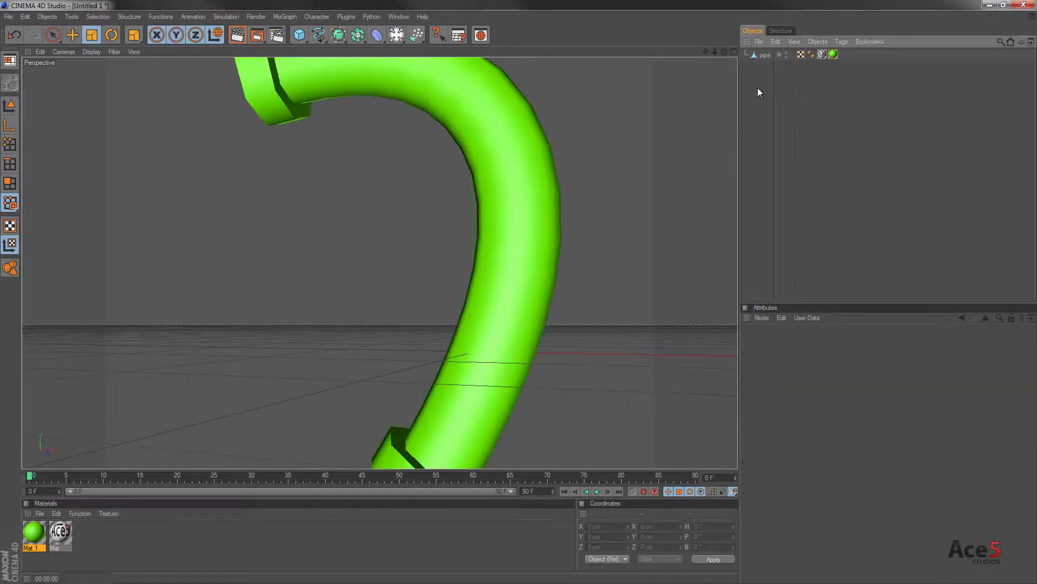
{"action": "left_click", "coordinate": [246, 38]}
Move the Ace texture tag to the right of the green Mat.1 tag and test-render to confirm the label.
{"action": "left_click", "coordinate": [827, 54]}
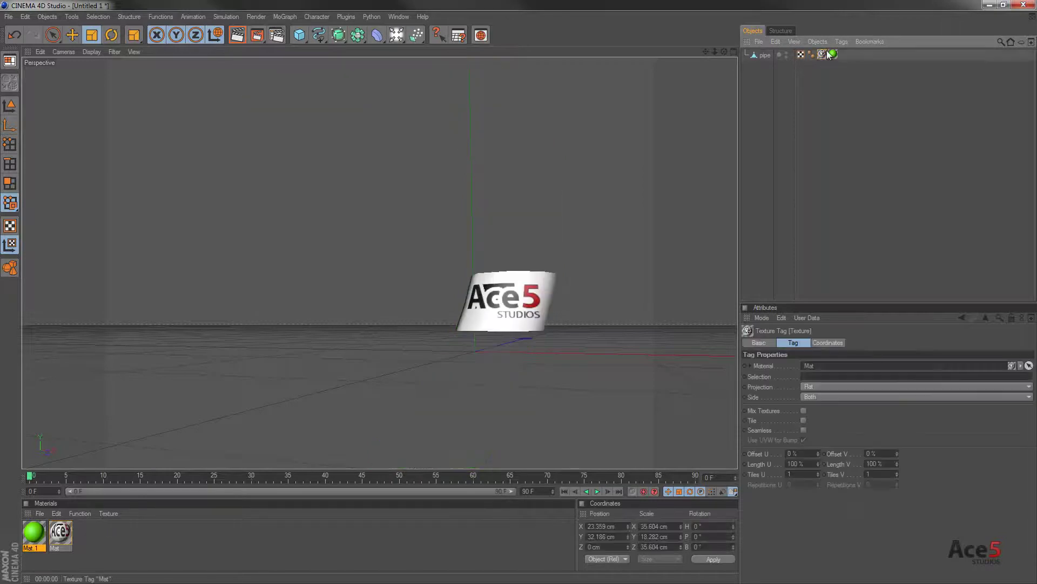
{"action": "left_click_drag", "start_coordinate": [825, 56], "coordinate": [841, 56]}
{"action": "left_click", "coordinate": [754, 88]}
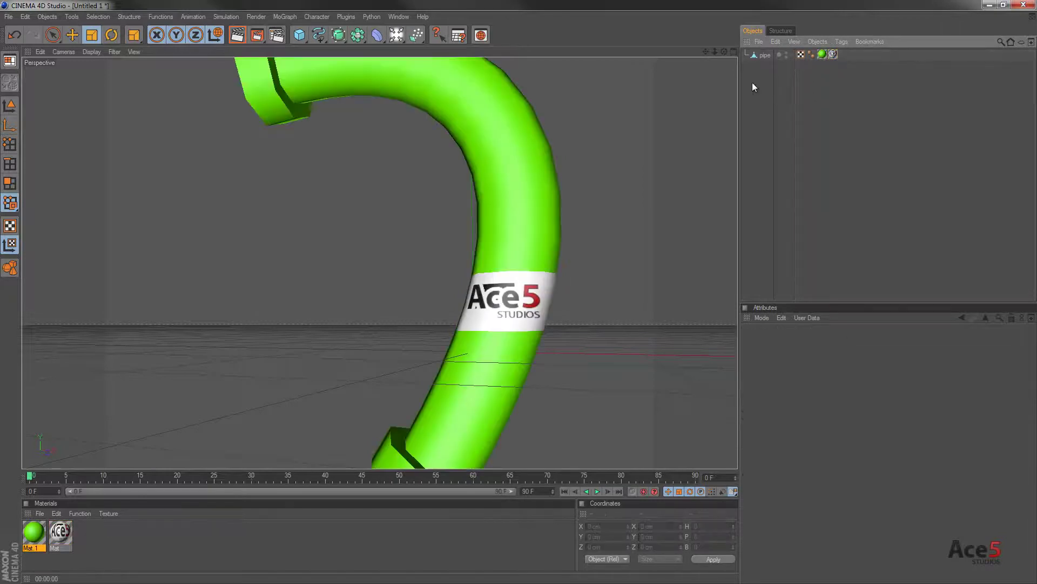
{"action": "left_click", "coordinate": [238, 37]}
{"action": "left_click", "coordinate": [770, 107]}
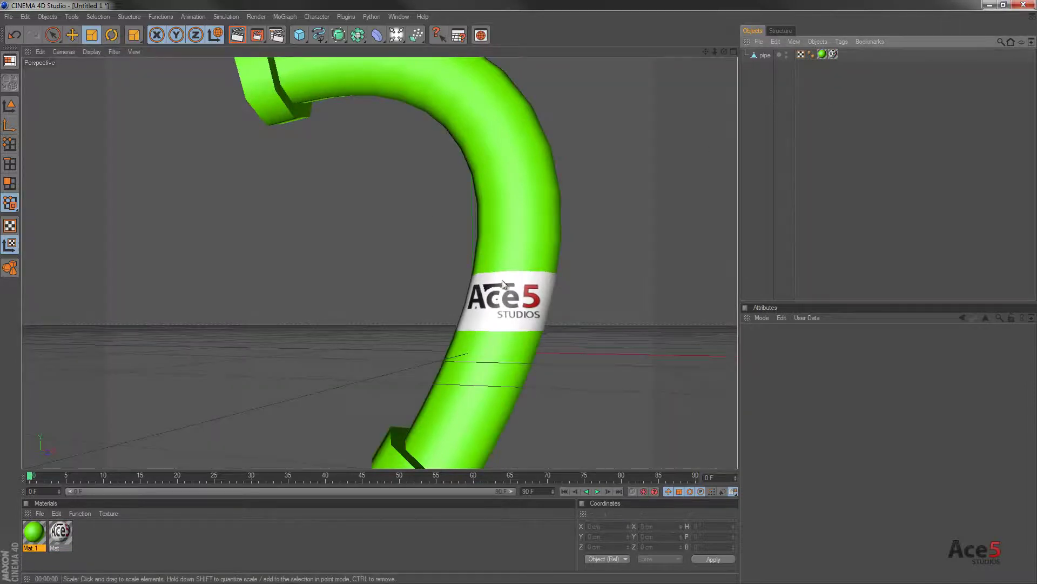
{"action": "left_click", "coordinate": [237, 35]}
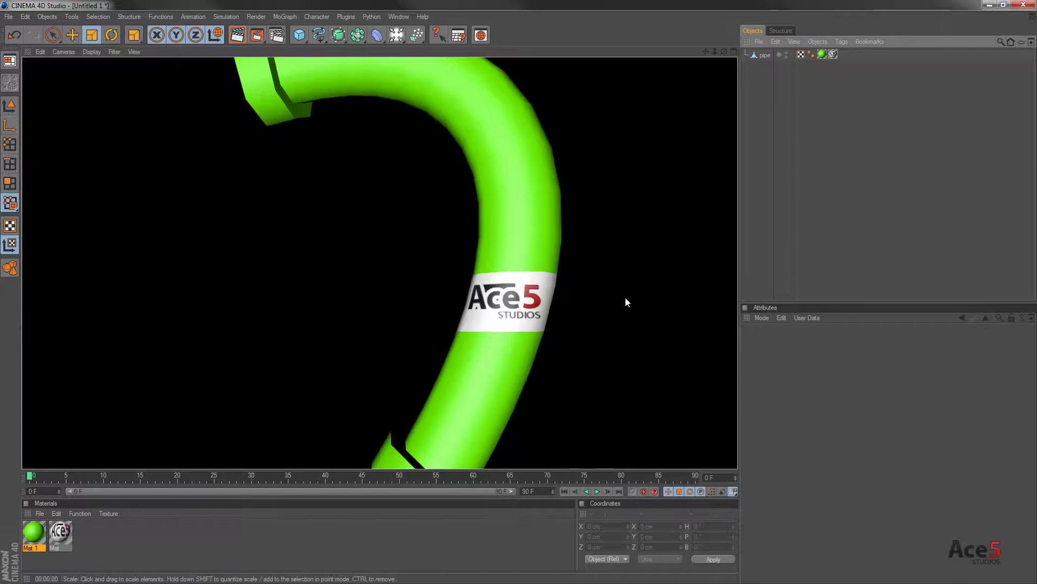
{"action": "left_click", "coordinate": [767, 102]}
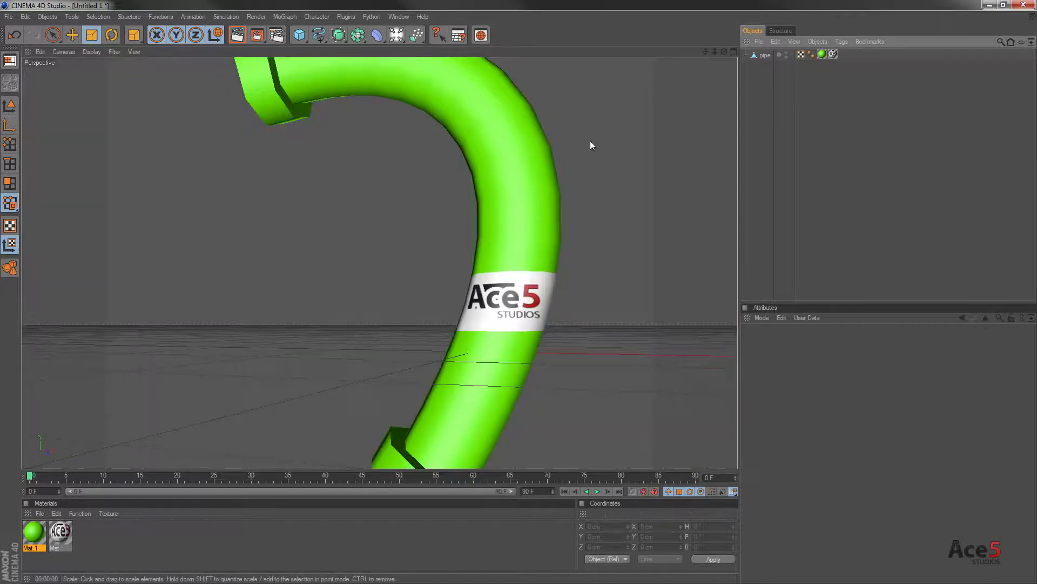
Enable the Alpha channel on the Mat label material.
{"action": "left_click", "coordinate": [833, 54]}
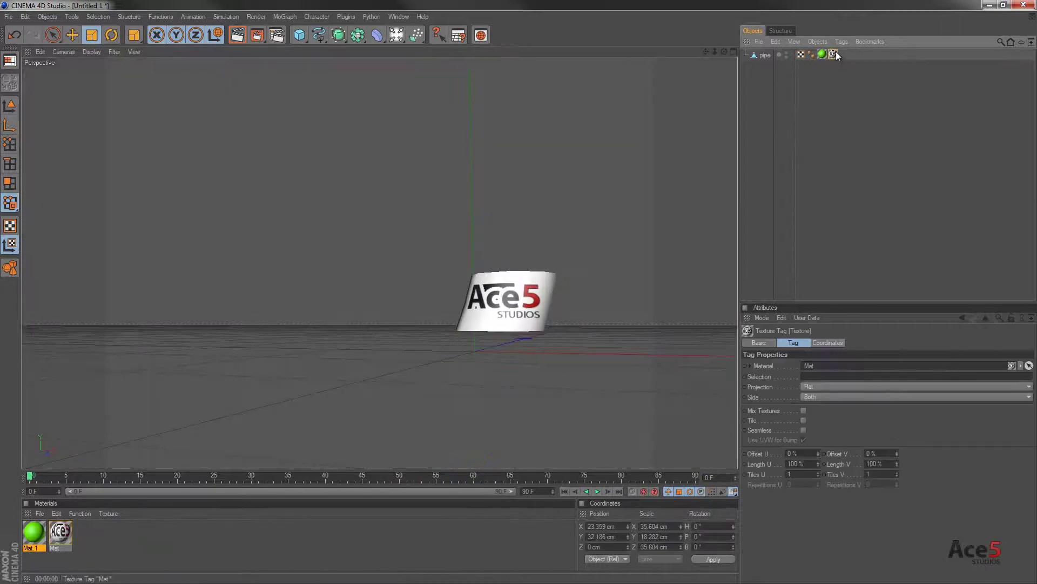
{"action": "left_click", "coordinate": [61, 534]}
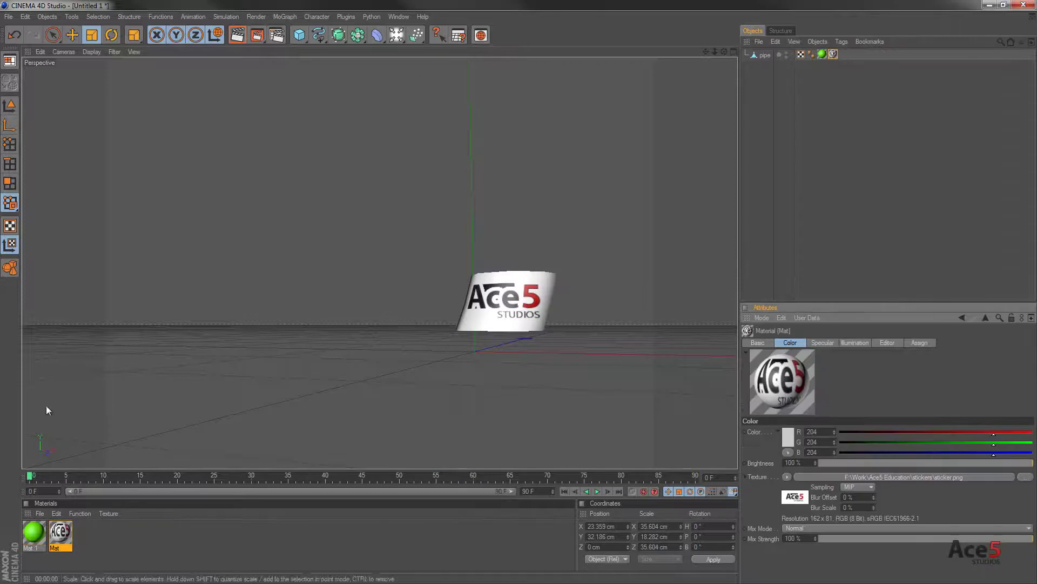
{"action": "left_click", "coordinate": [761, 345]}
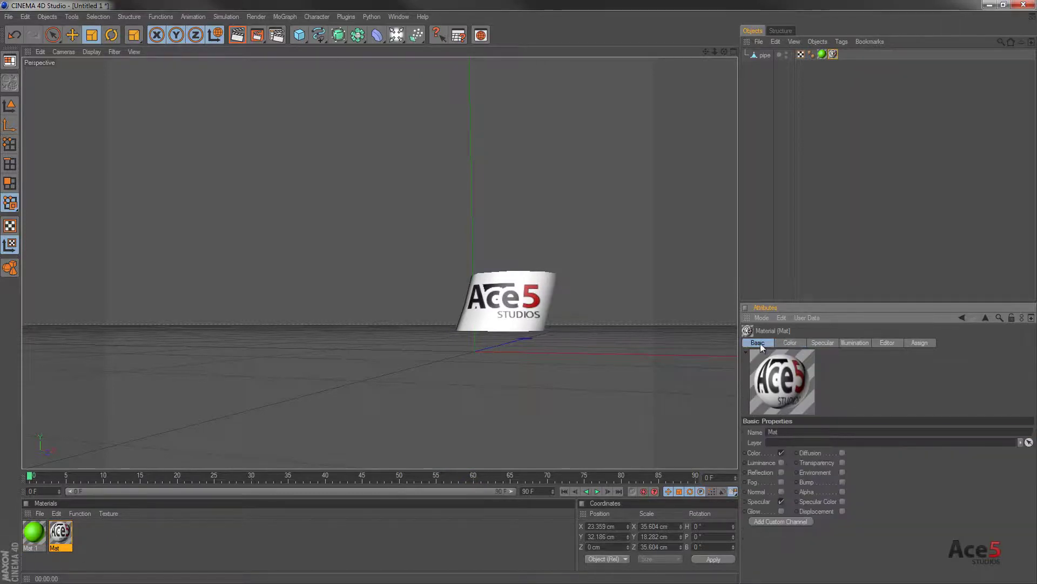
{"action": "left_click", "coordinate": [842, 492]}
{"action": "left_click", "coordinate": [822, 343]}
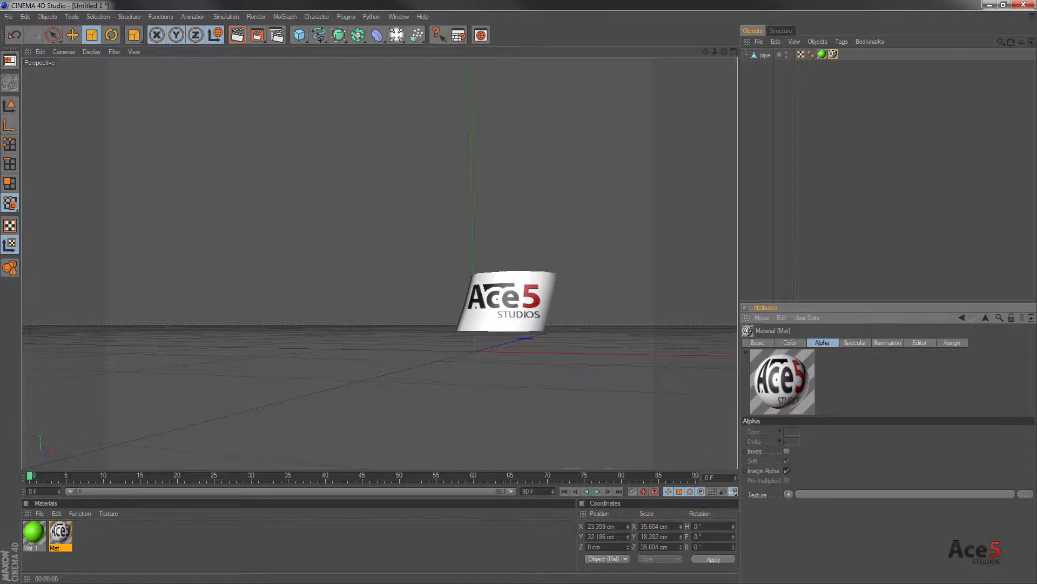
Load sticker_A.png as the alpha texture without copying it, with Image Alpha off and Invert on.
{"action": "key", "text": "alt+Tab"}
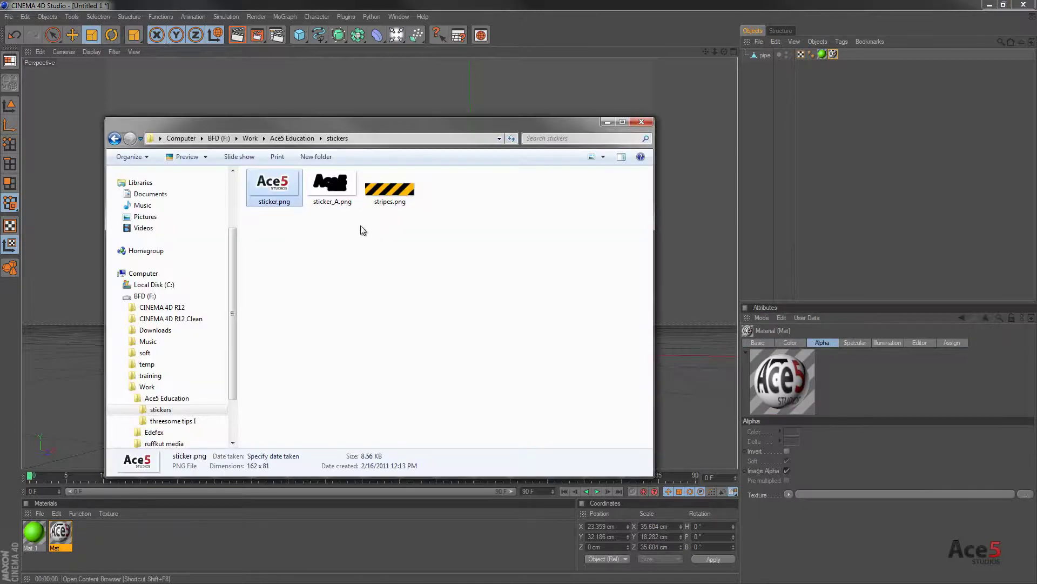
{"action": "left_click_drag", "start_coordinate": [330, 186], "coordinate": [878, 494]}
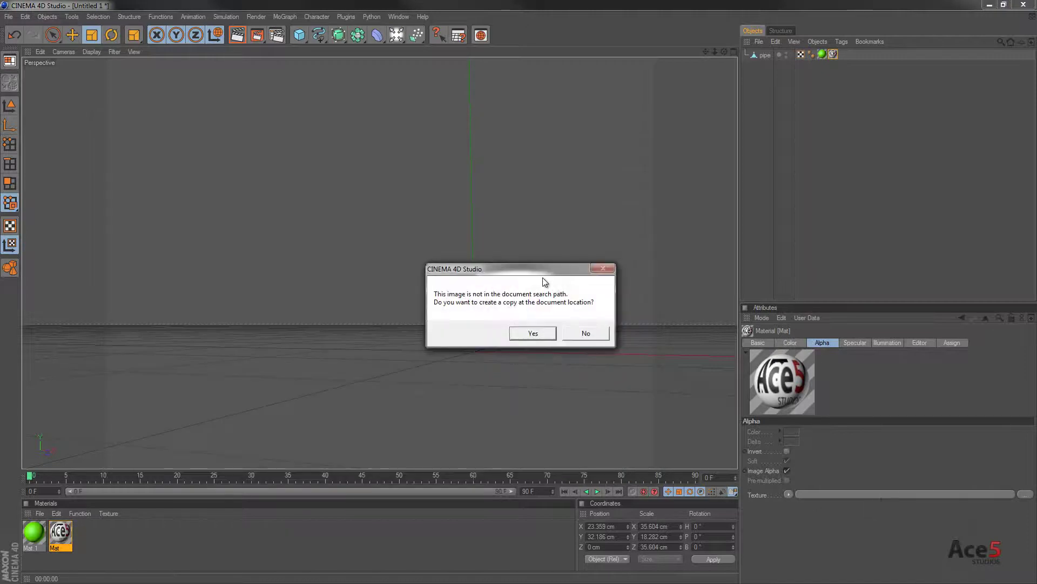
{"action": "left_click", "coordinate": [596, 335]}
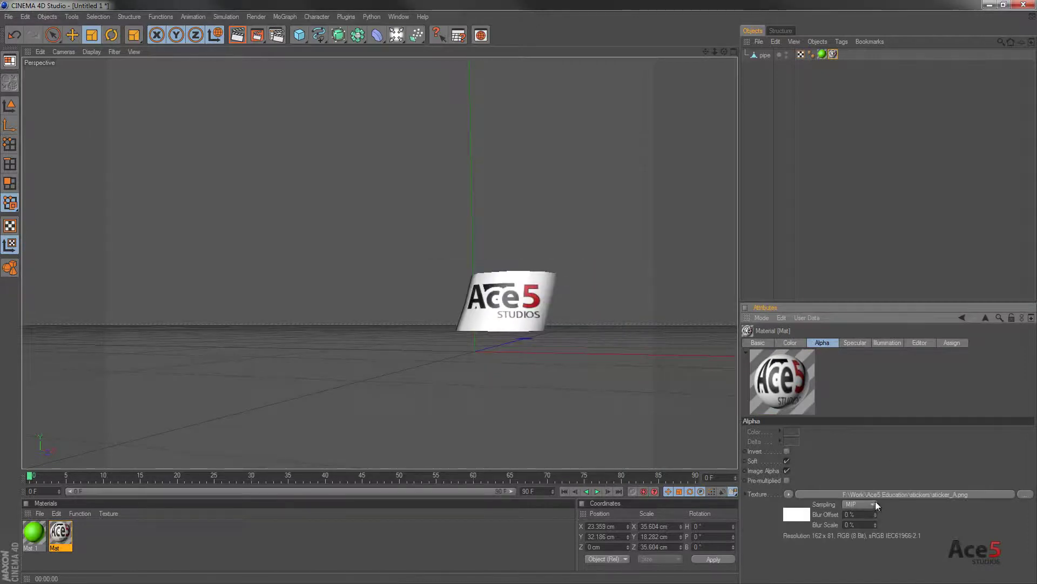
{"action": "left_click", "coordinate": [787, 471]}
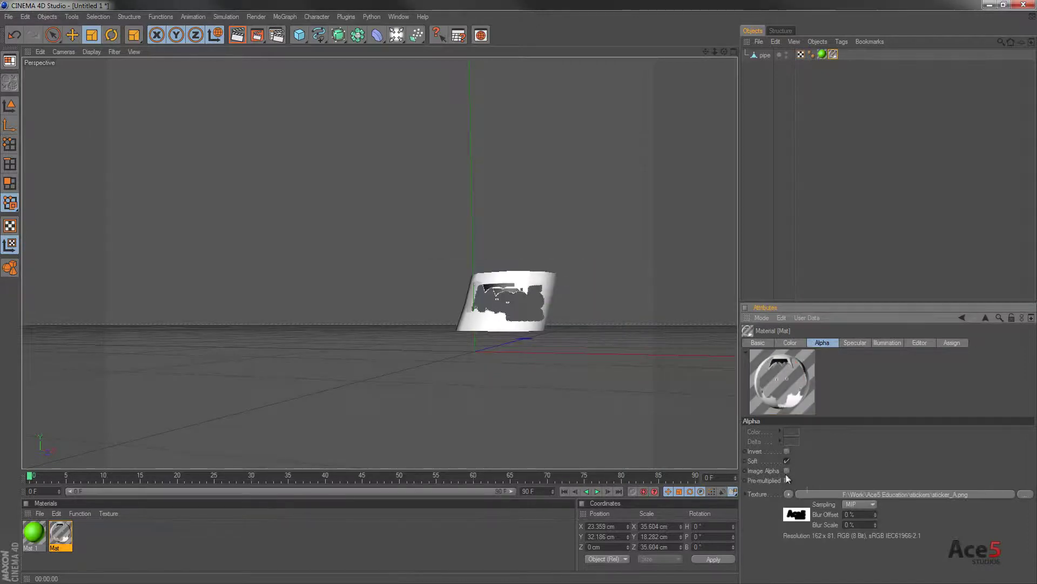
{"action": "left_click", "coordinate": [786, 451]}
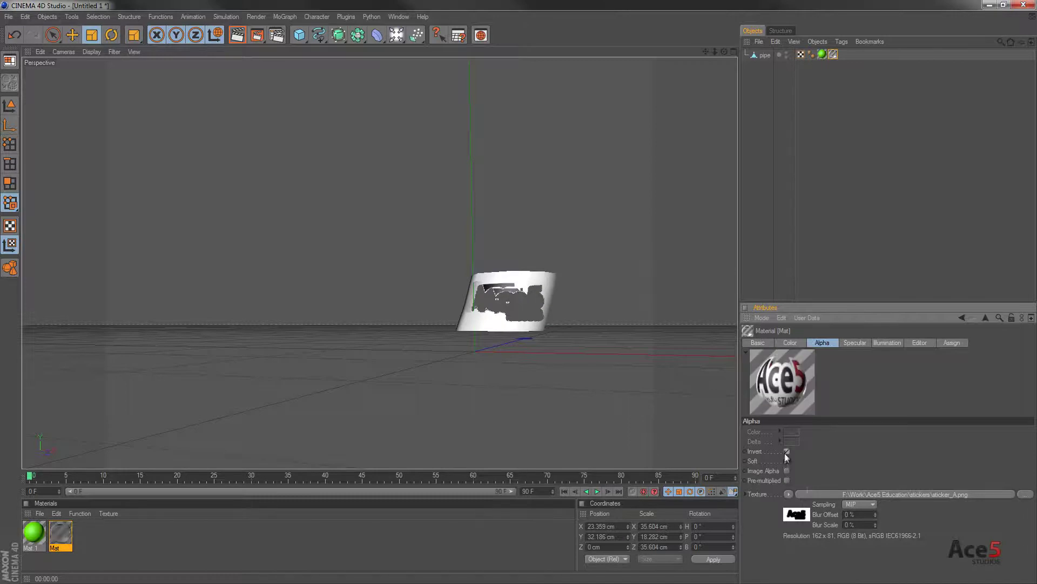
Test-render the pipe to check that the Ace5 logo appears cut out.
{"action": "left_click", "coordinate": [792, 118]}
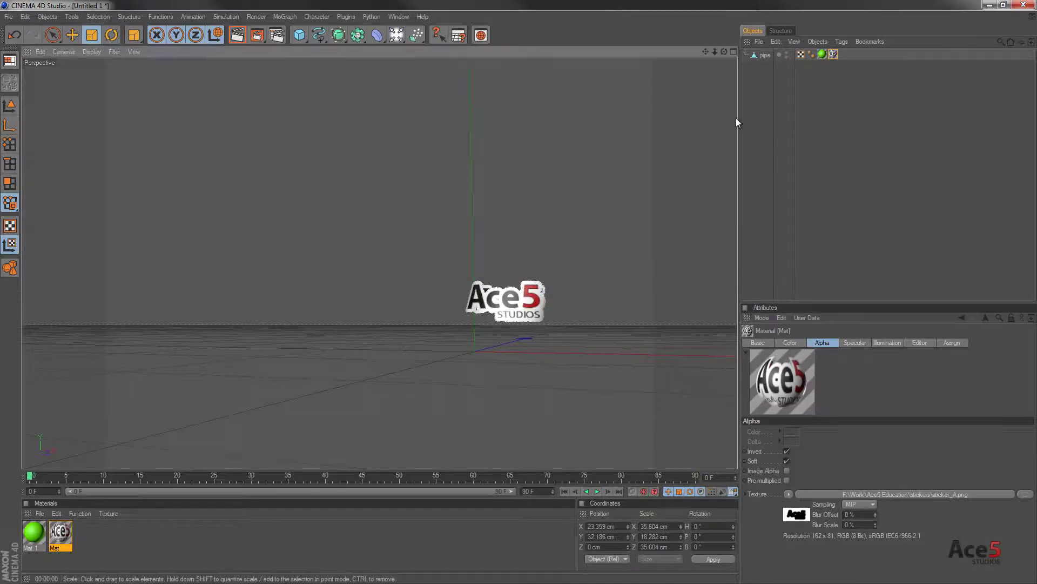
{"action": "mouse_move", "coordinate": [552, 319]}
{"action": "left_mouse_down", "text": "alt"}
{"action": "mouse_move", "coordinate": [616, 297]}
{"action": "mouse_move", "coordinate": [552, 307]}
{"action": "left_mouse_up", "text": "alt"}
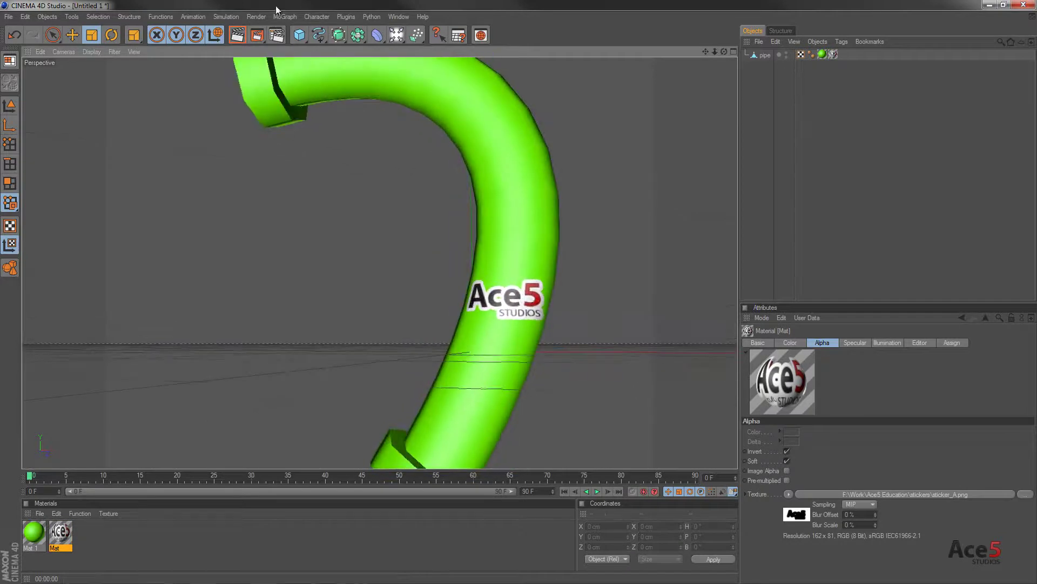
{"action": "left_click", "coordinate": [236, 34]}
{"action": "left_click", "coordinate": [747, 92]}
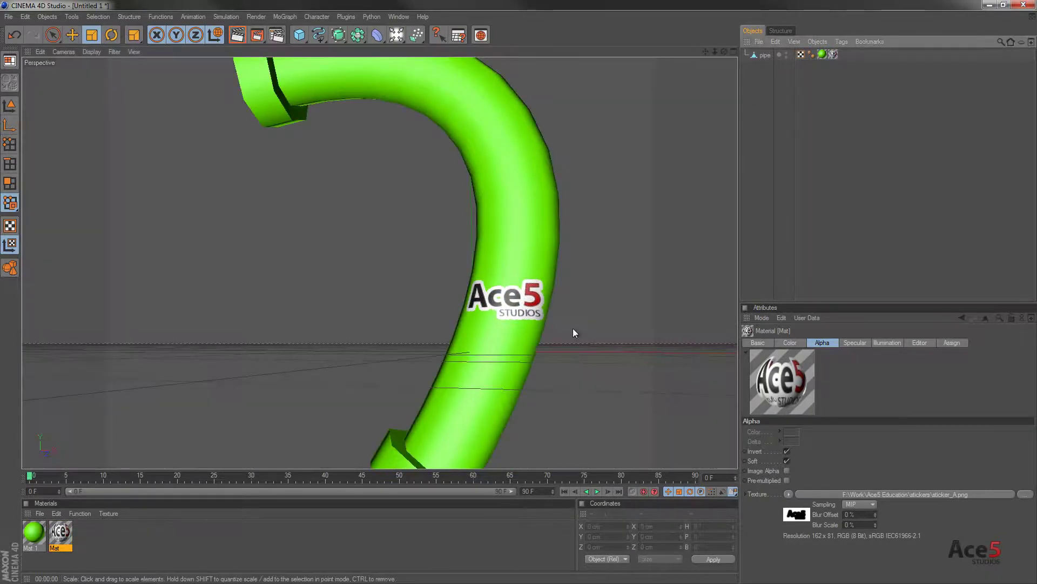
{"action": "left_click_drag", "start_coordinate": [572, 304], "coordinate": [522, 297], "text": "alt"}
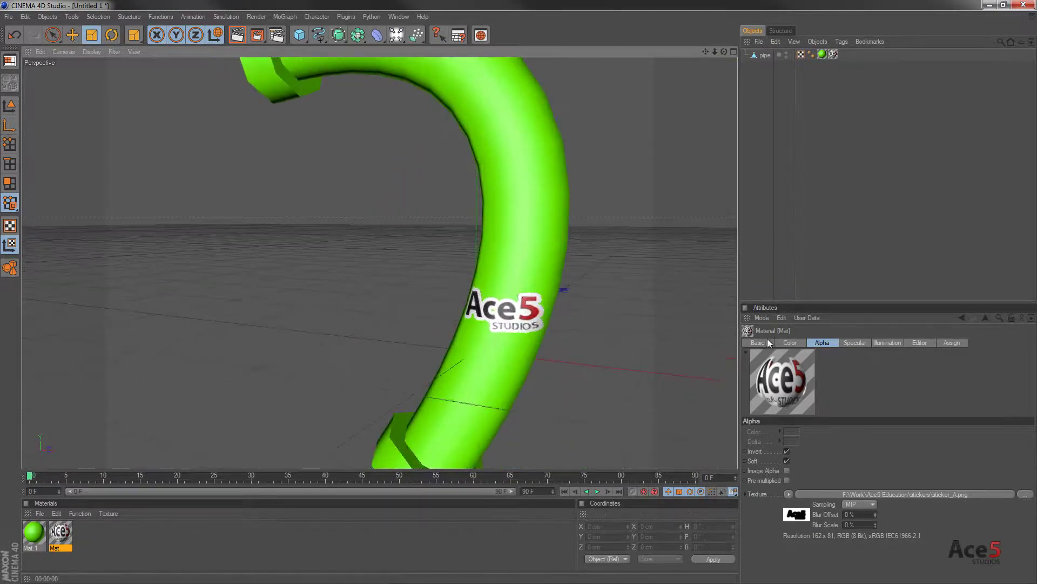
{"action": "scroll", "coordinate": [531, 292], "scroll_direction": "up", "scroll_amount": 4}
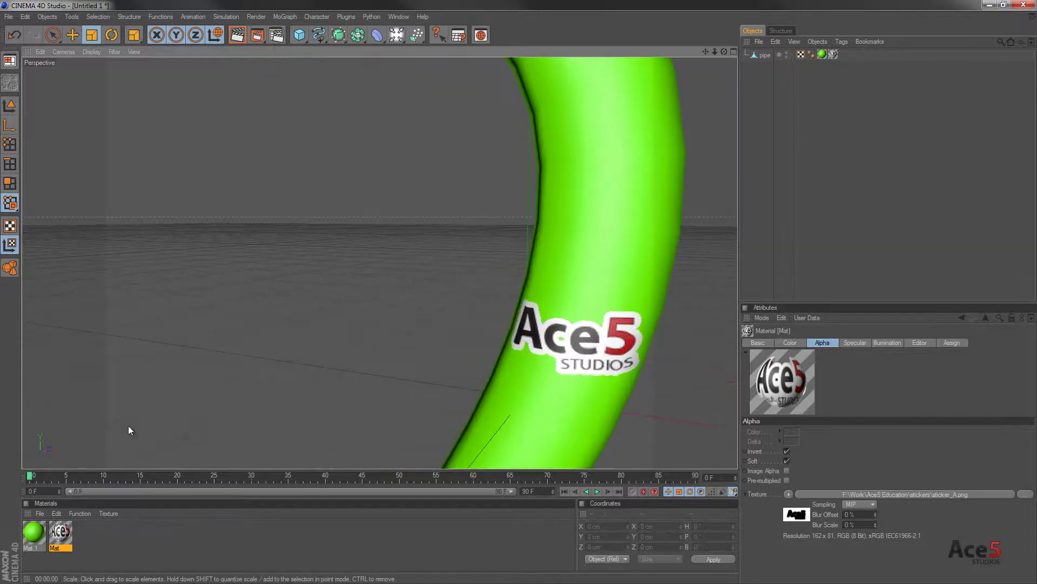
Lower Mat.1's green value to 152 and orbit to reveal the second logo.
{"action": "left_click", "coordinate": [33, 532]}
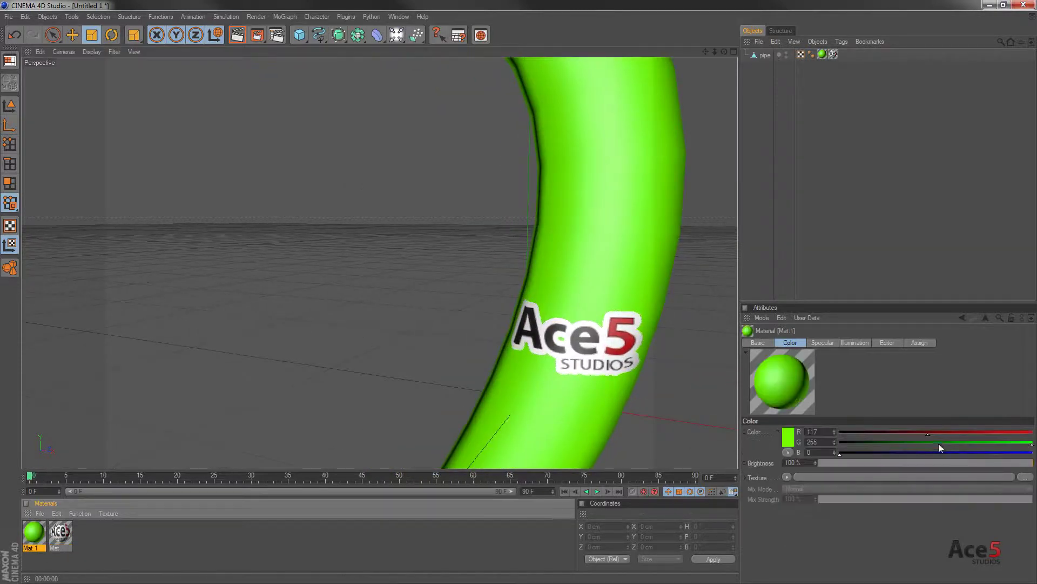
{"action": "left_click_drag", "start_coordinate": [939, 443], "coordinate": [955, 443]}
{"action": "left_click_drag", "start_coordinate": [637, 341], "coordinate": [520, 294], "text": "alt"}
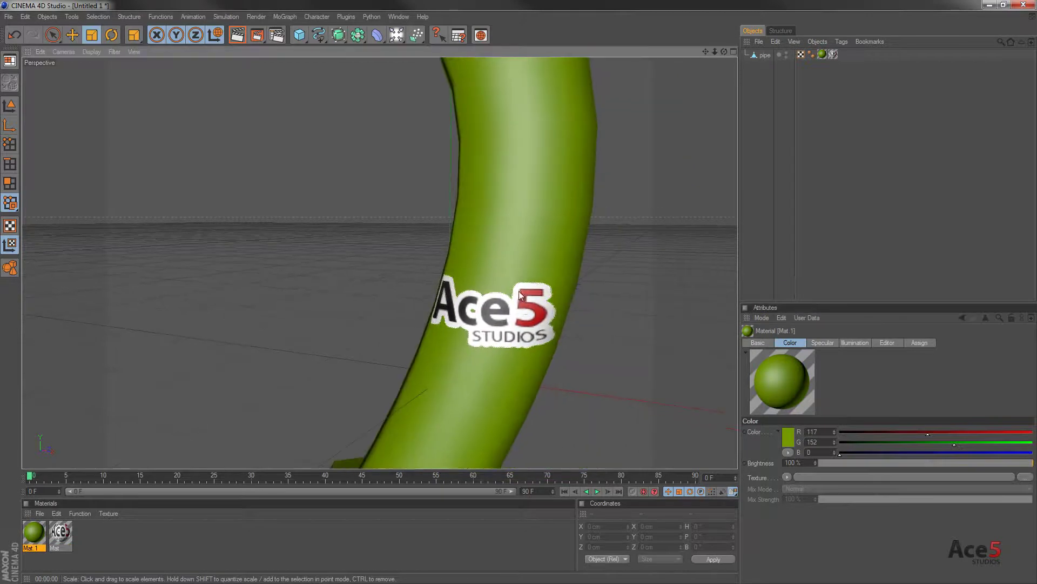
{"action": "left_click_drag", "start_coordinate": [593, 376], "coordinate": [411, 335], "text": "alt"}
Choose 1024x1024 as Mat's editor Texture Preview Size and orbit to inspect the sharper sticker.
{"action": "left_click", "coordinate": [60, 532]}
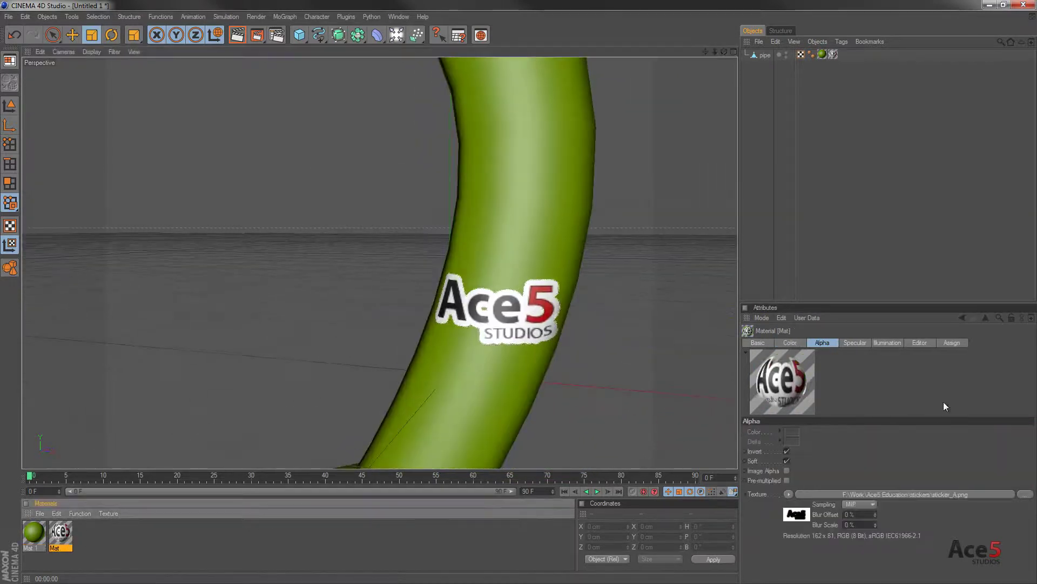
{"action": "left_click", "coordinate": [908, 346]}
{"action": "left_click", "coordinate": [870, 442]}
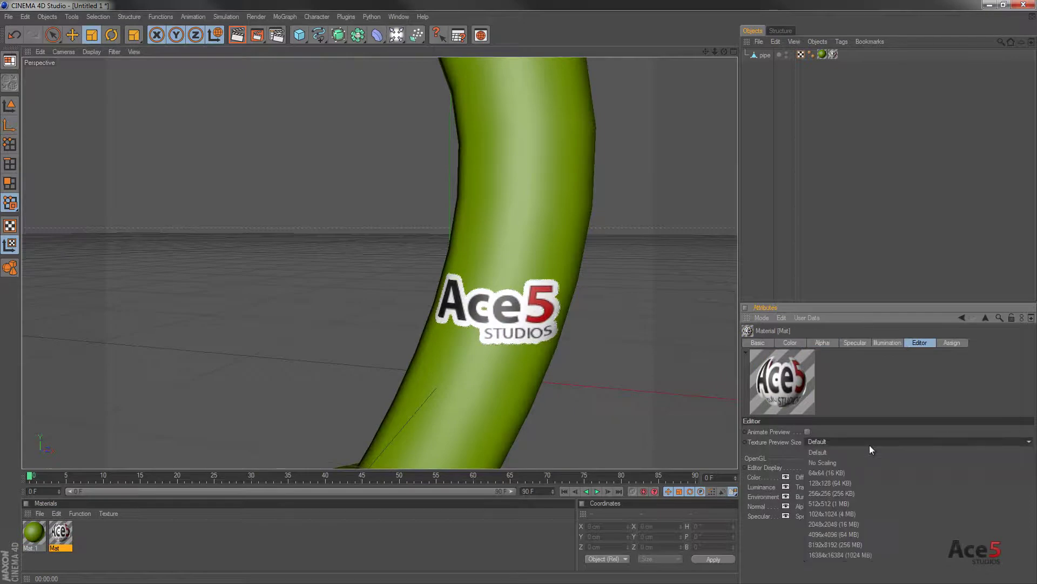
{"action": "left_click", "coordinate": [850, 514]}
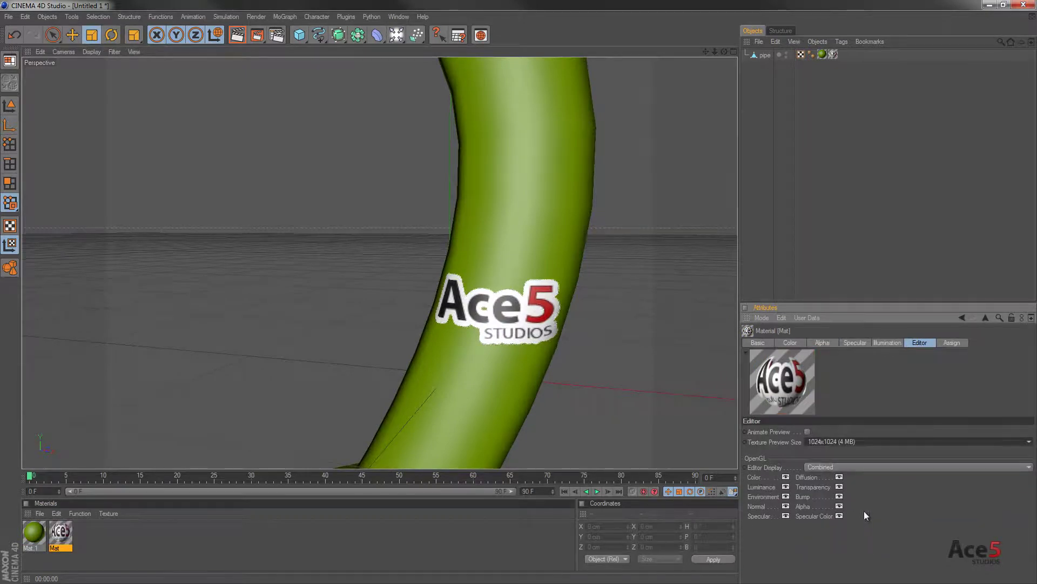
{"action": "left_click_drag", "start_coordinate": [599, 323], "coordinate": [423, 287], "text": "alt"}
{"action": "left_click_drag", "start_coordinate": [460, 320], "coordinate": [478, 300], "text": "alt"}
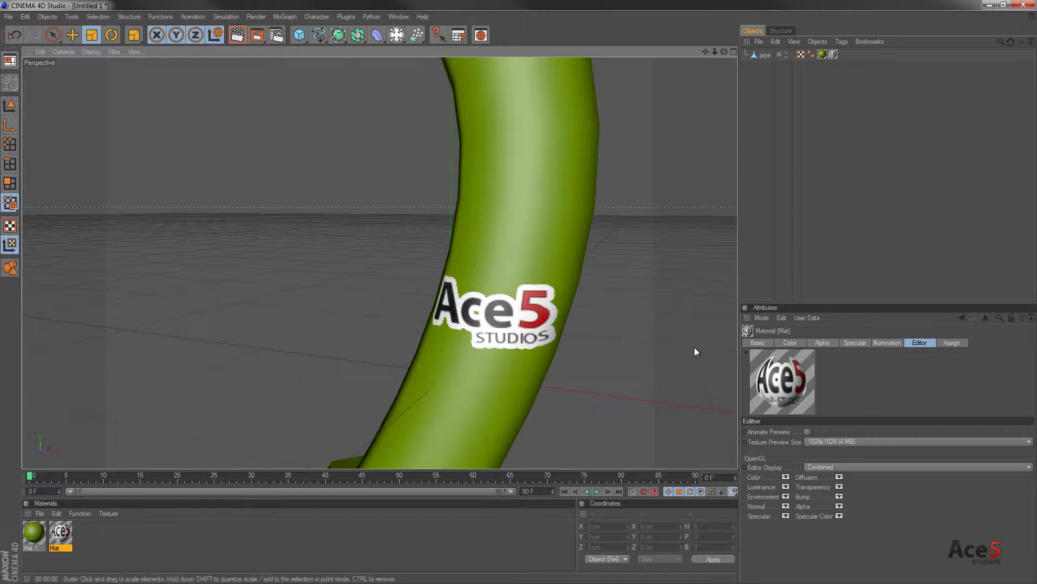
Enable the sticker material's Bump channel and load sticker_A.png as its bump texture.
{"action": "left_click", "coordinate": [757, 343]}
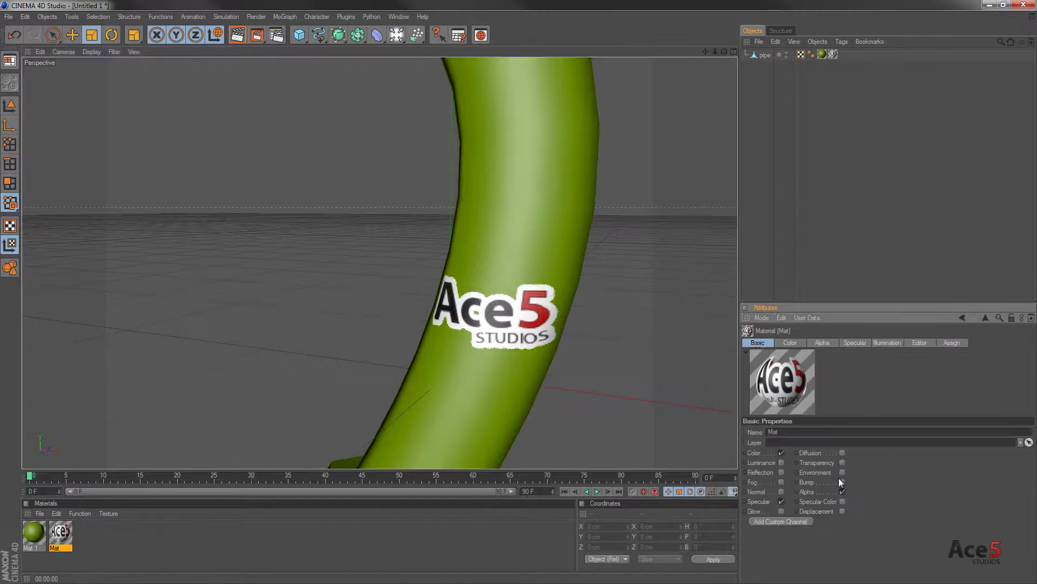
{"action": "left_click", "coordinate": [842, 481]}
{"action": "left_click", "coordinate": [815, 342]}
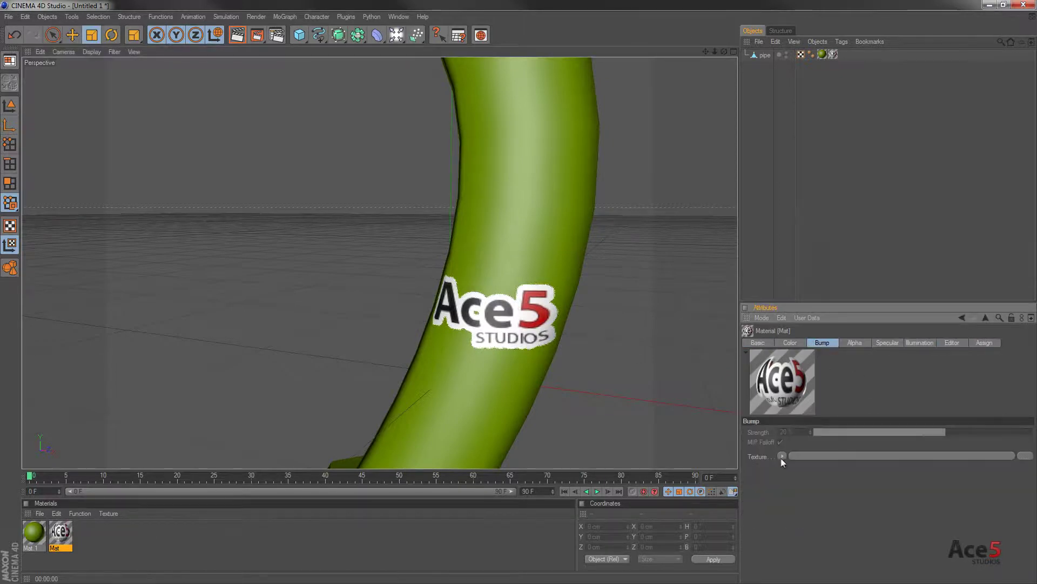
{"action": "left_click", "coordinate": [782, 456]}
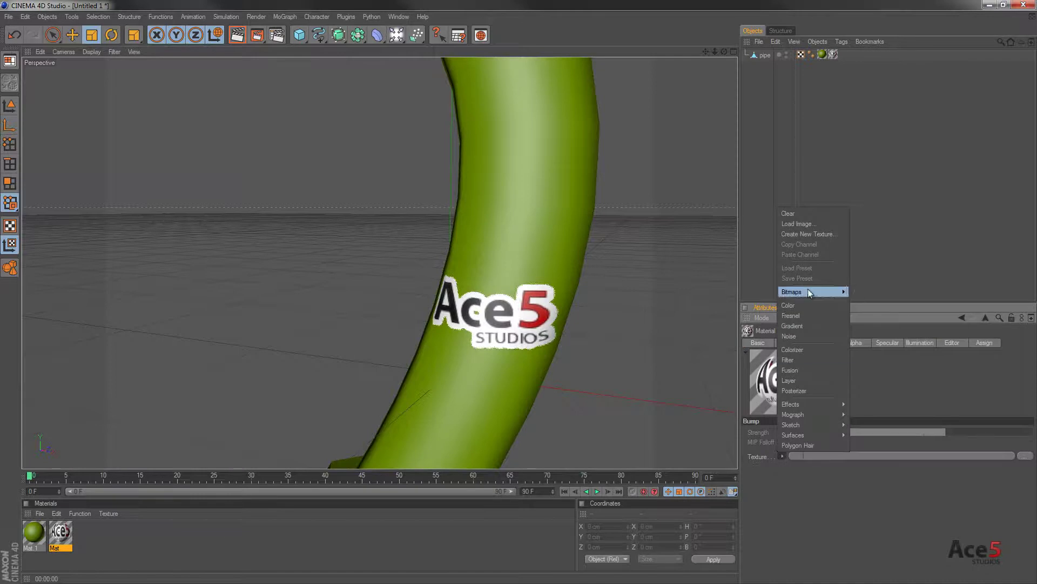
{"action": "mouse_move", "coordinate": [810, 292]}
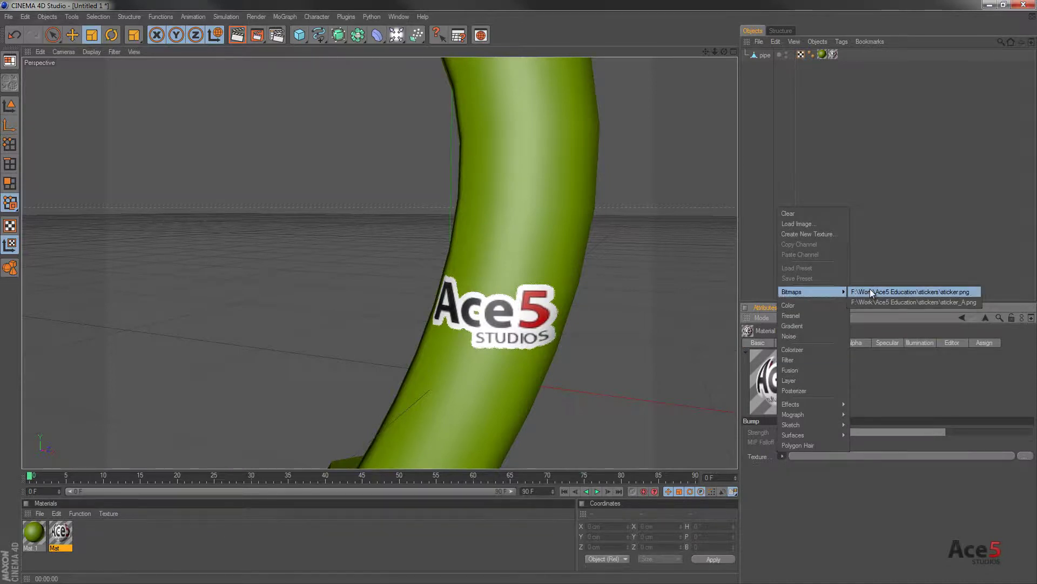
{"action": "left_click", "coordinate": [912, 303]}
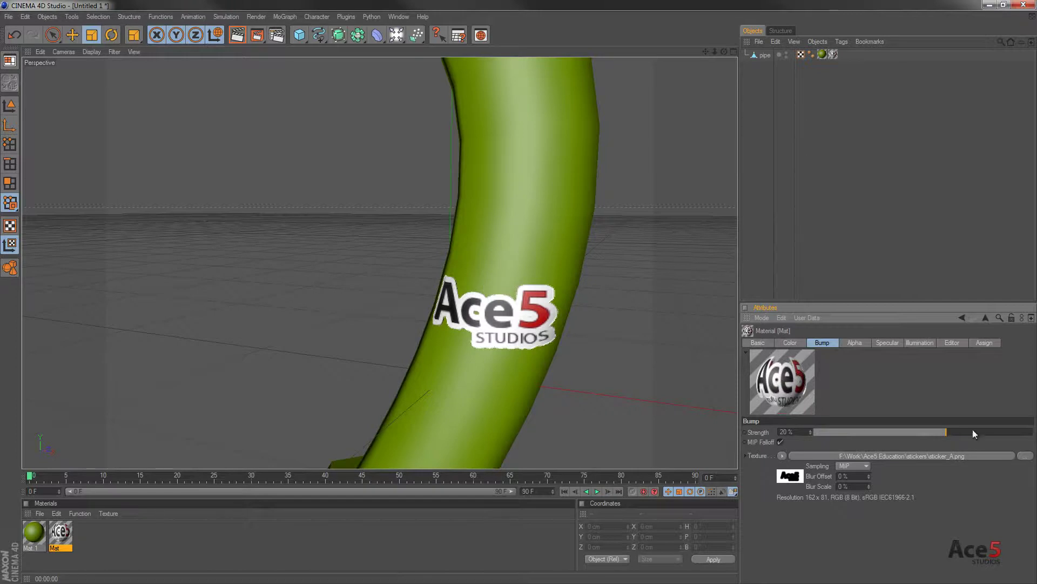
Set the bump bitmap's White Point to 0 and the Bump Strength to 50%.
{"action": "left_click_drag", "start_coordinate": [1018, 431], "coordinate": [829, 438]}
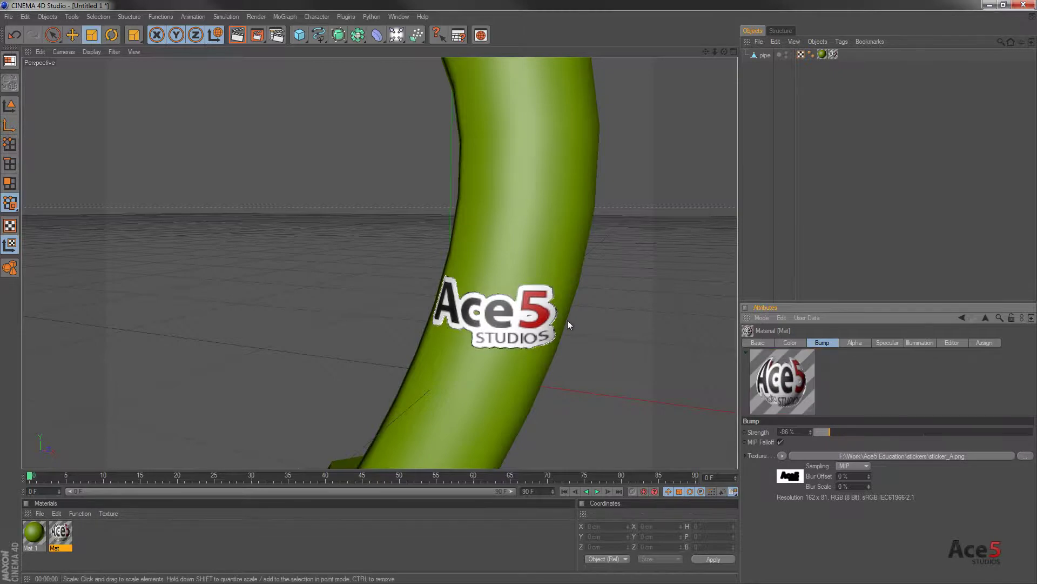
{"action": "left_click_drag", "start_coordinate": [567, 320], "coordinate": [536, 300], "text": "alt"}
{"action": "left_click", "coordinate": [798, 479]}
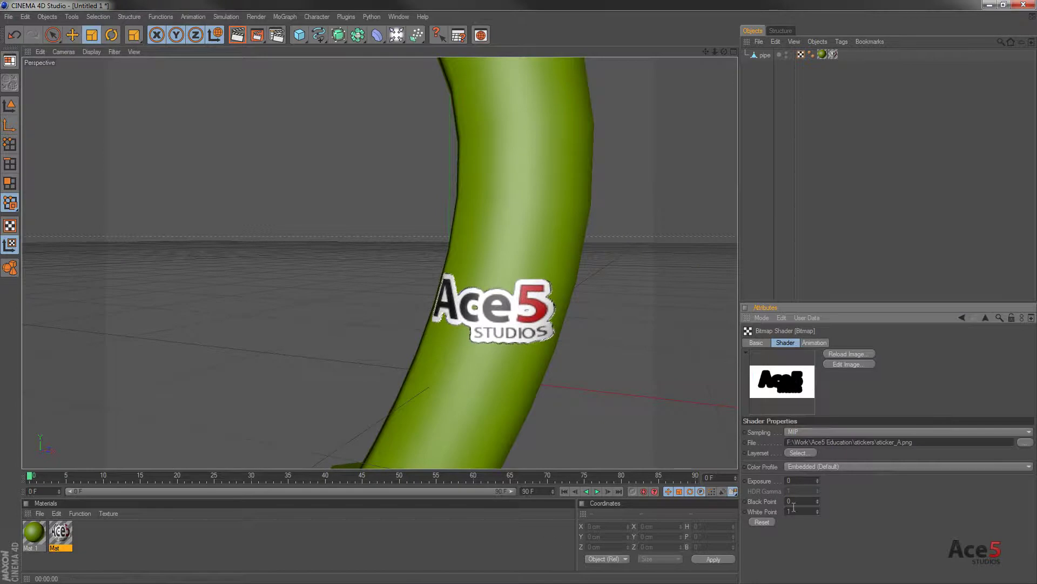
{"action": "left_click_drag", "start_coordinate": [806, 510], "coordinate": [750, 510]}
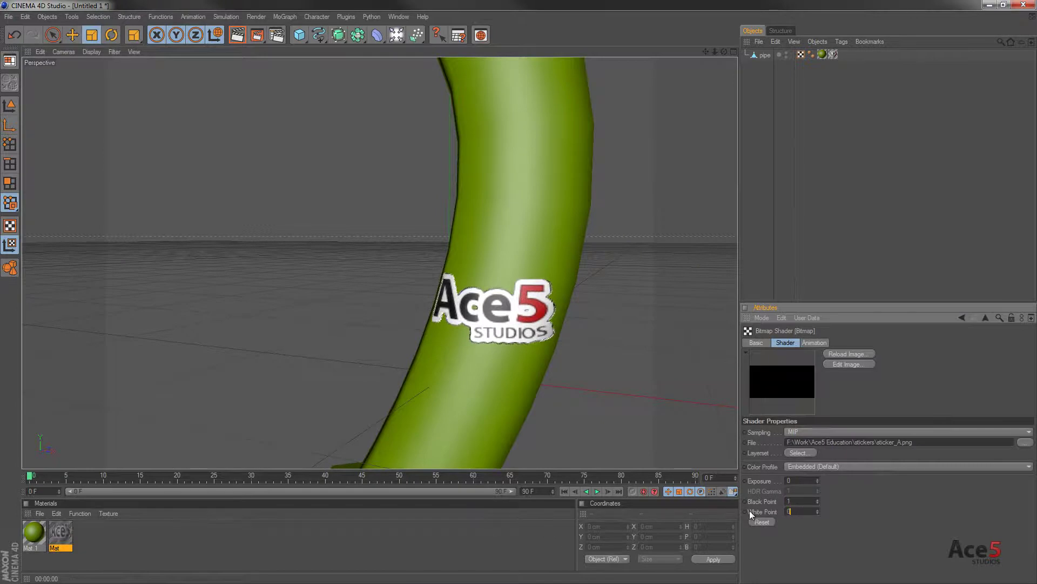
{"action": "type", "text": "0"}
{"action": "key", "text": "Return"}
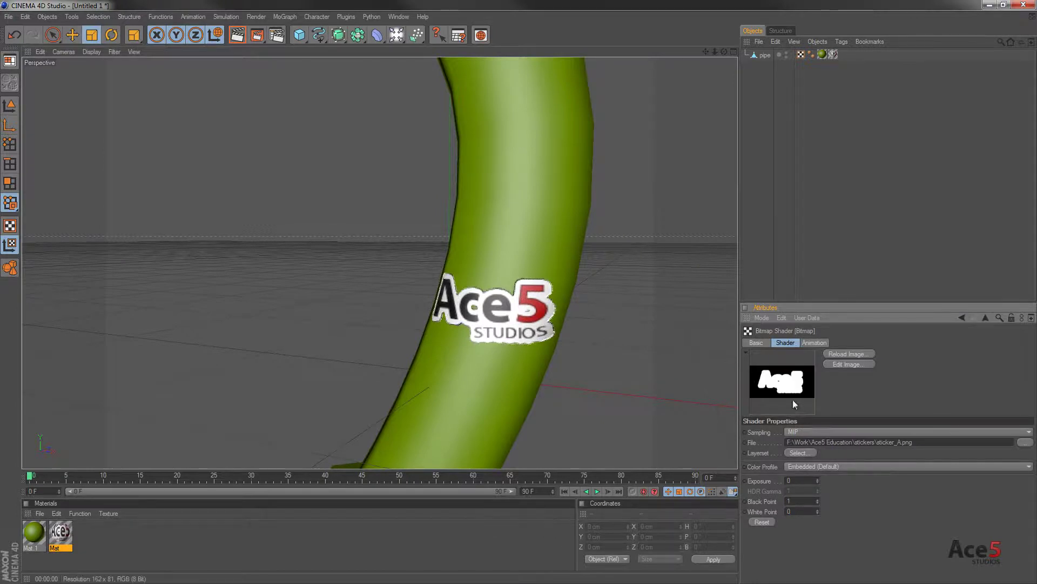
{"action": "left_click", "coordinate": [986, 319]}
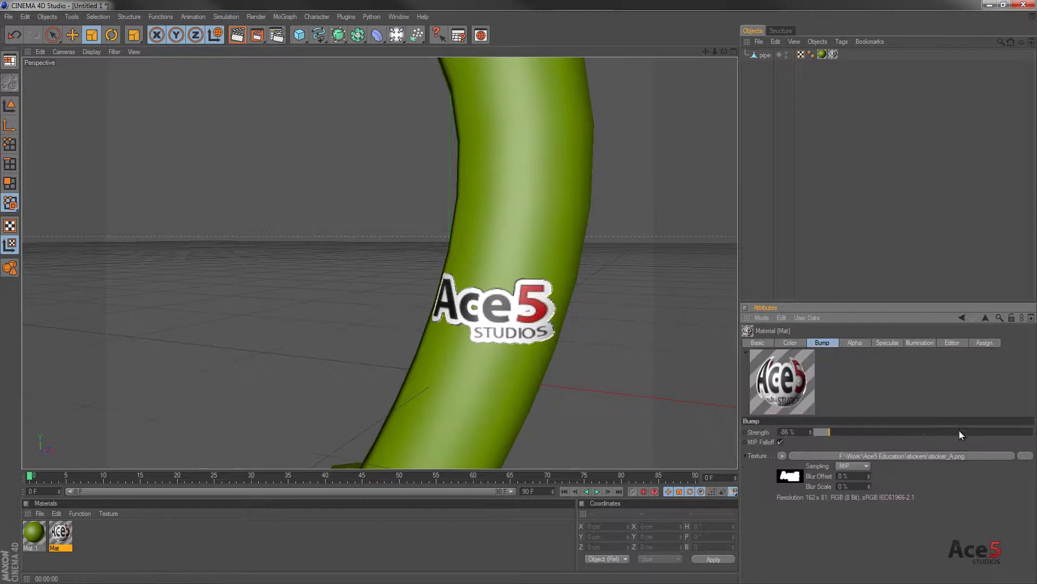
{"action": "left_click_drag", "start_coordinate": [962, 433], "coordinate": [980, 432]}
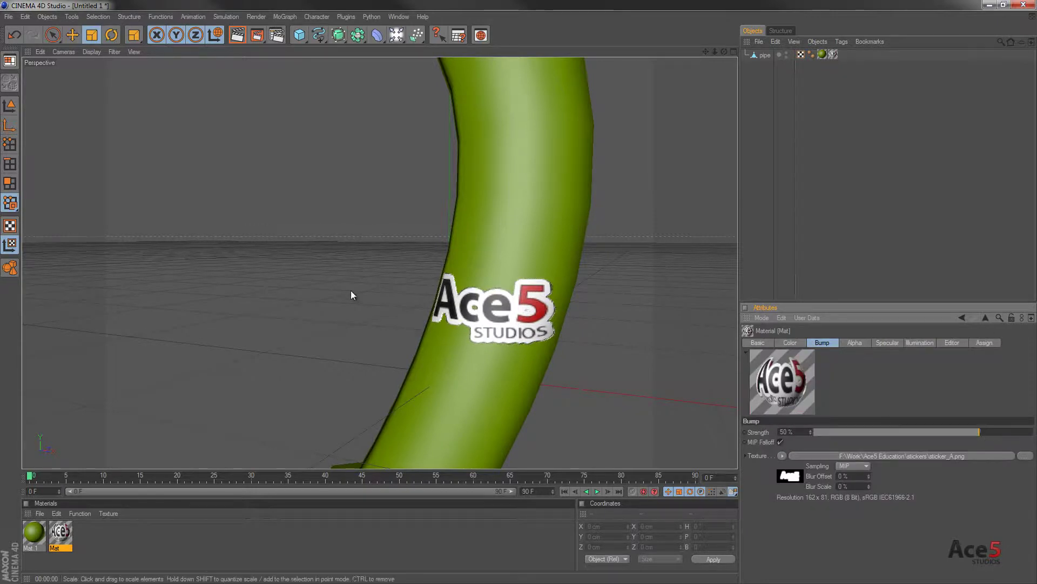
{"action": "mouse_move", "coordinate": [523, 293]}
{"action": "left_mouse_down", "text": "alt"}
{"action": "mouse_move", "coordinate": [478, 261]}
{"action": "mouse_move", "coordinate": [523, 293]}
{"action": "left_mouse_up", "text": "alt"}
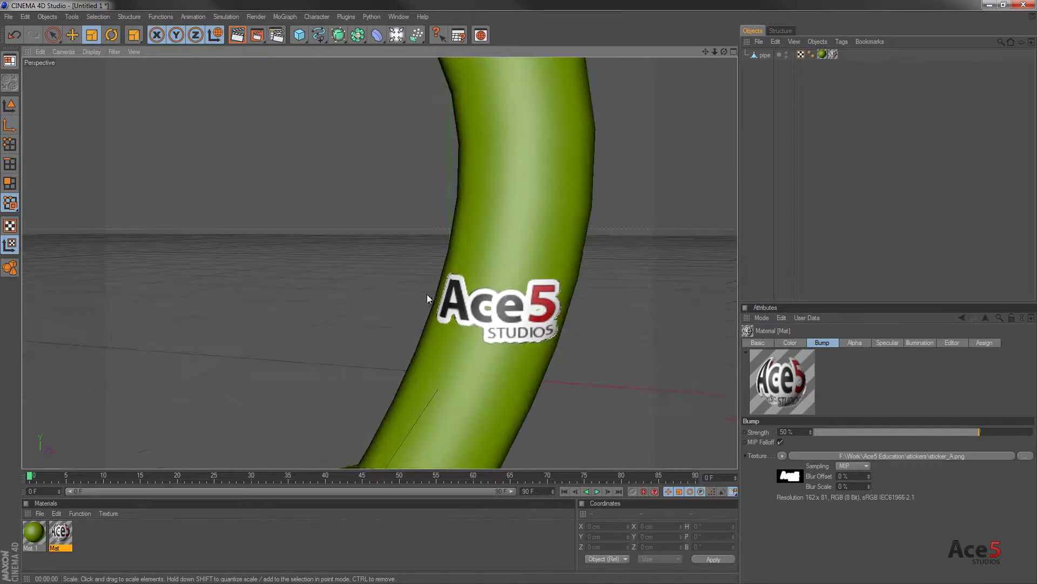
{"action": "left_click_drag", "start_coordinate": [470, 336], "coordinate": [468, 320], "text": "alt"}
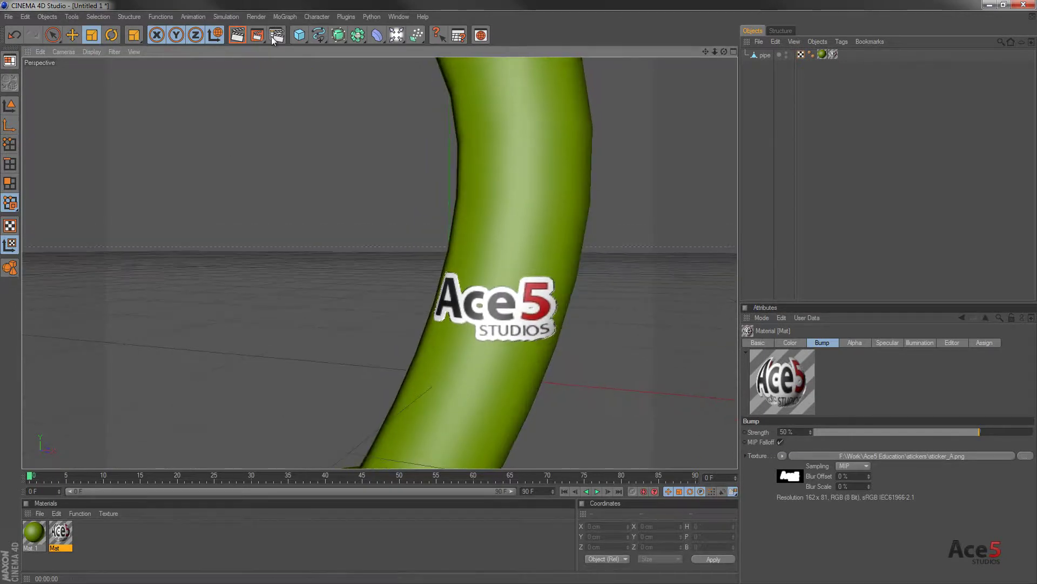
{"action": "left_click", "coordinate": [237, 37]}
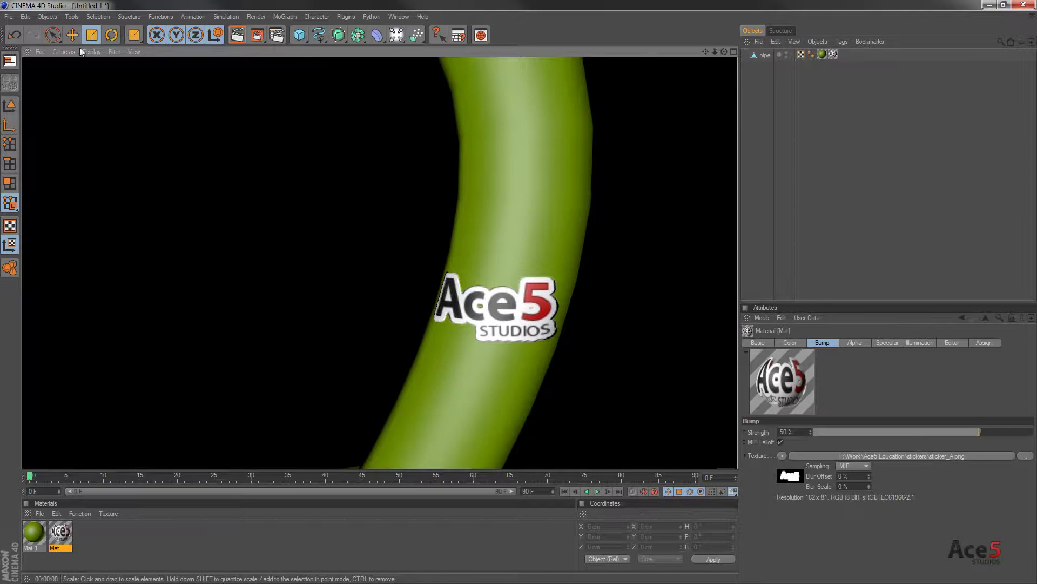
{"action": "left_click", "coordinate": [73, 51]}
{"action": "mouse_move", "coordinate": [91, 52]}
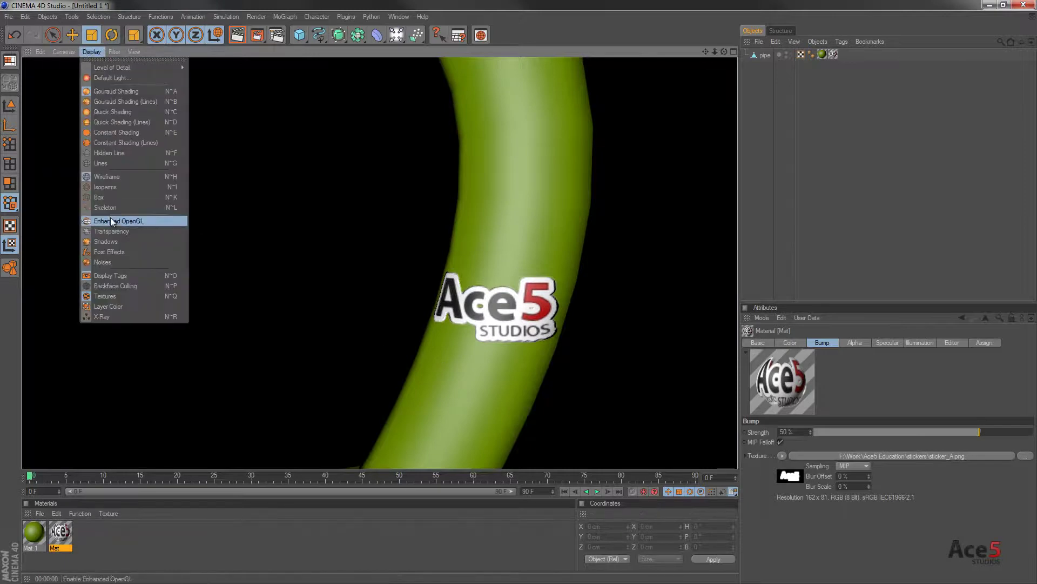
{"action": "left_click", "coordinate": [565, 2]}
{"action": "mouse_move", "coordinate": [511, 273]}
{"action": "left_mouse_down", "text": "alt"}
{"action": "mouse_move", "coordinate": [533, 292]}
{"action": "mouse_move", "coordinate": [518, 292]}
{"action": "left_mouse_up", "text": "alt"}
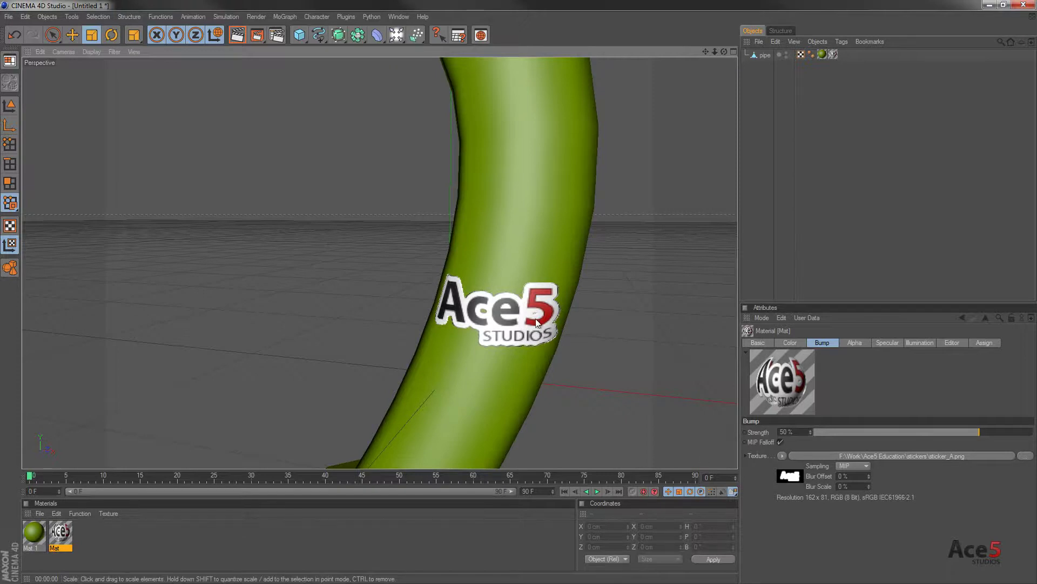
Select the pipe and scale its sticker projection to about 40.7 × 20.3 × 40.7 cm.
{"action": "mouse_move", "coordinate": [530, 347]}
{"action": "left_mouse_down", "text": "alt"}
{"action": "mouse_move", "coordinate": [508, 291]}
{"action": "mouse_move", "coordinate": [530, 348]}
{"action": "left_mouse_up", "text": "alt"}
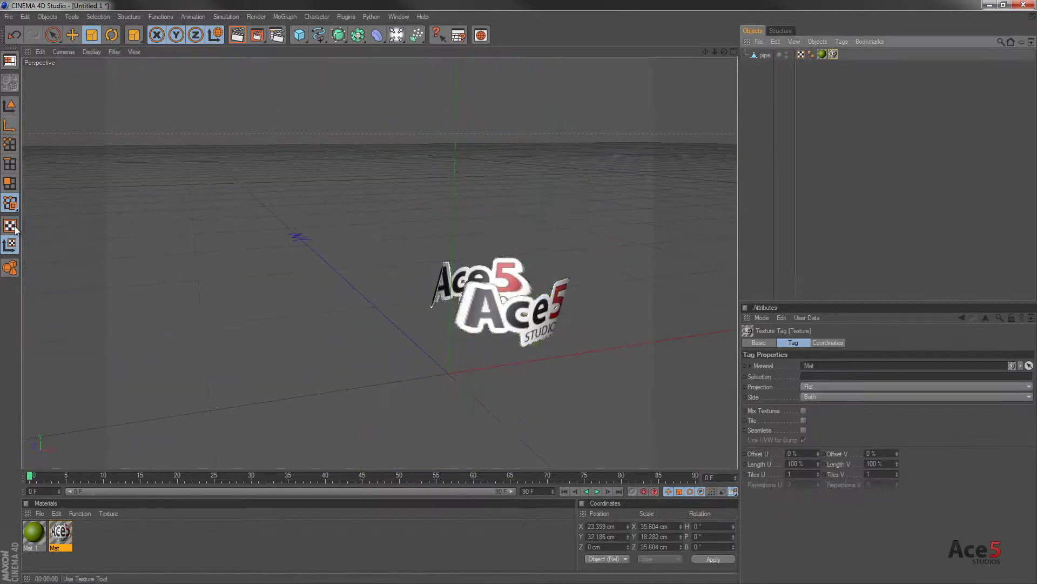
{"action": "left_click", "coordinate": [763, 56]}
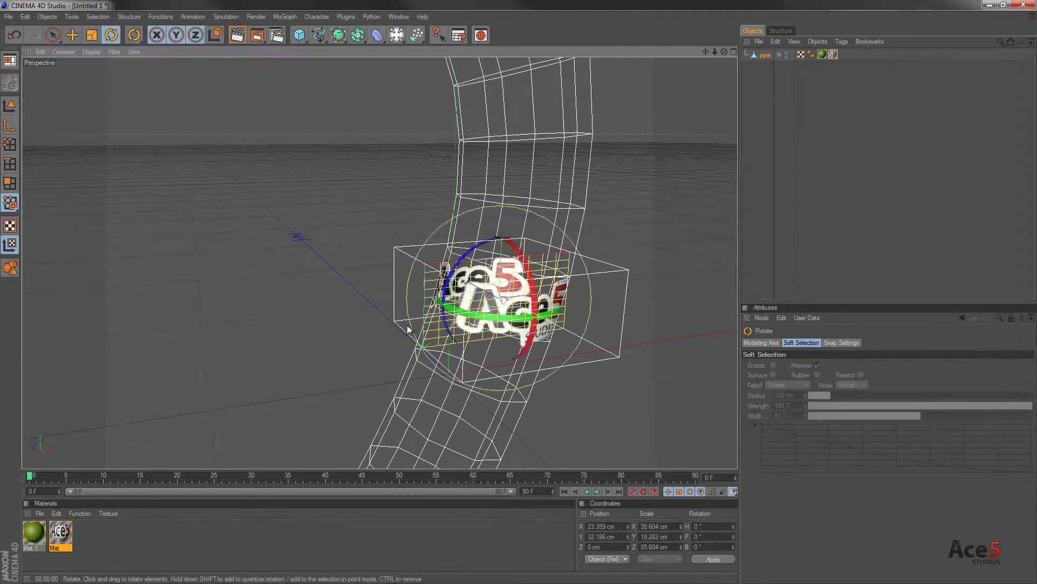
{"action": "left_click_drag", "start_coordinate": [518, 292], "coordinate": [517, 294], "text": "alt"}
{"action": "left_click_drag", "start_coordinate": [603, 266], "coordinate": [515, 296], "text": "alt"}
{"action": "left_click_drag", "start_coordinate": [310, 316], "coordinate": [508, 294]}
{"action": "left_click_drag", "start_coordinate": [357, 363], "coordinate": [593, 246], "text": "alt"}
Switch the pipe's sticker texture tag to Cylindrical projection.
{"action": "left_click", "coordinate": [833, 55]}
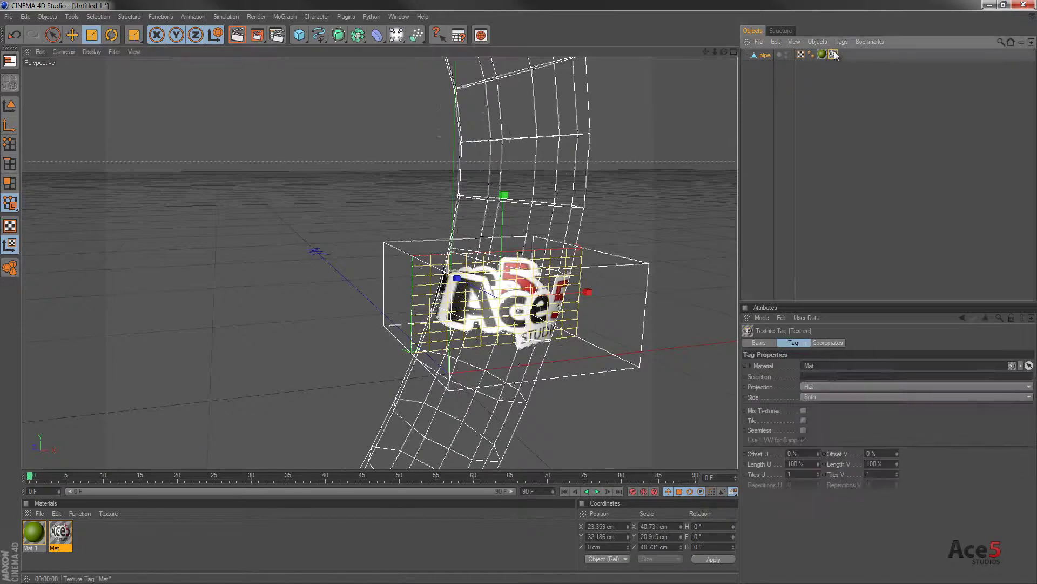
{"action": "left_click", "coordinate": [830, 387]}
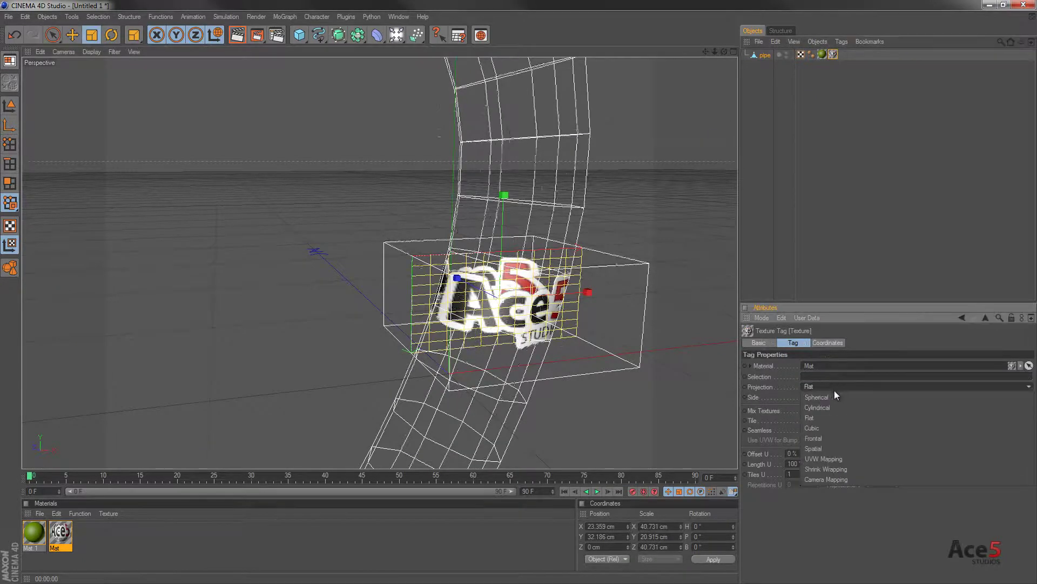
{"action": "left_click", "coordinate": [836, 412]}
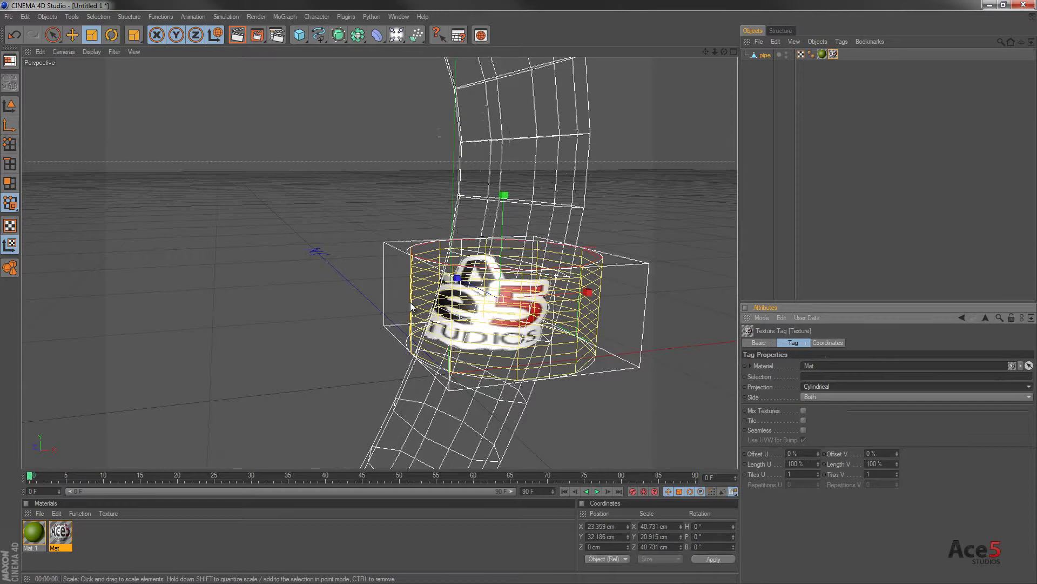
{"action": "left_click_drag", "start_coordinate": [489, 291], "coordinate": [541, 302], "text": "alt"}
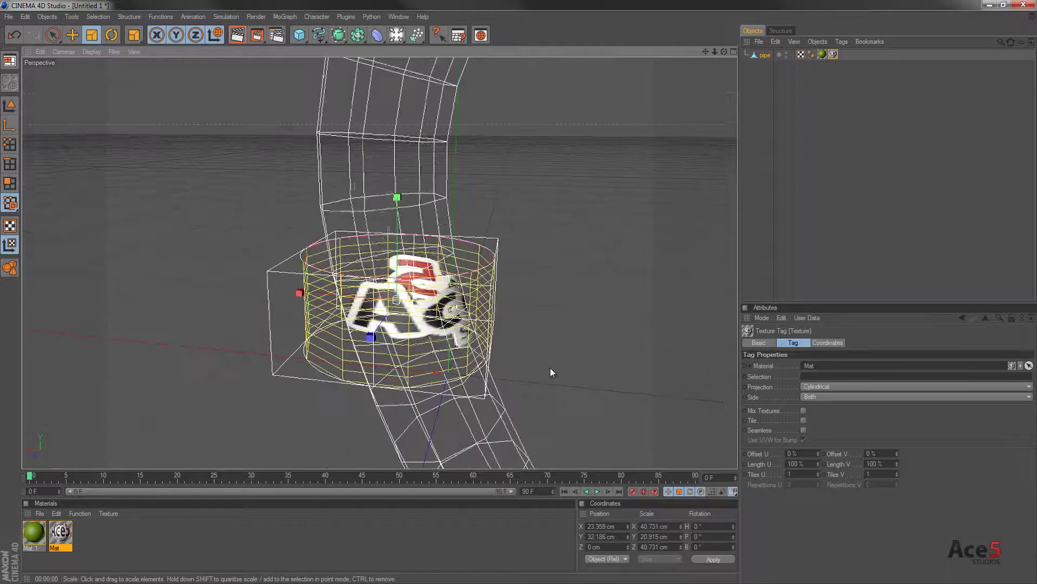
{"action": "left_click_drag", "start_coordinate": [552, 370], "coordinate": [545, 316], "text": "alt"}
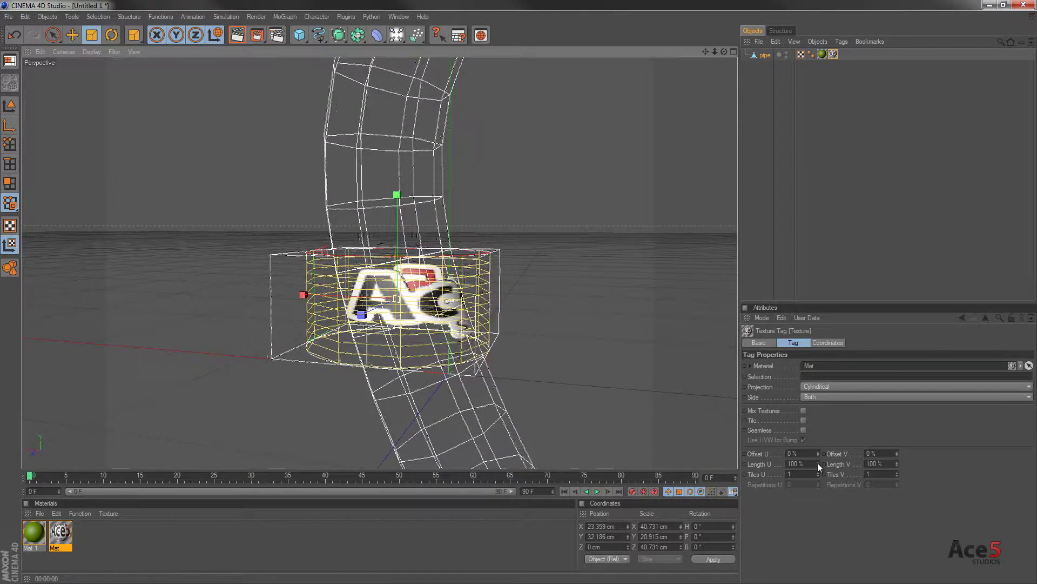
Shorten the sticker tag's Length U to 50%.
{"action": "left_click_drag", "start_coordinate": [818, 462], "coordinate": [818, 461]}
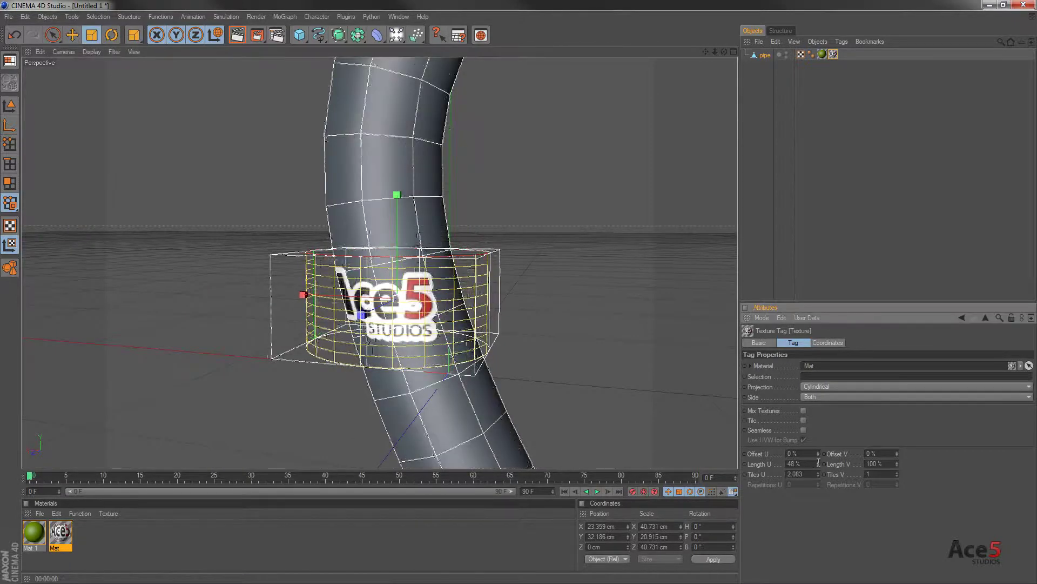
{"action": "left_click_drag", "start_coordinate": [505, 294], "coordinate": [535, 294], "text": "alt"}
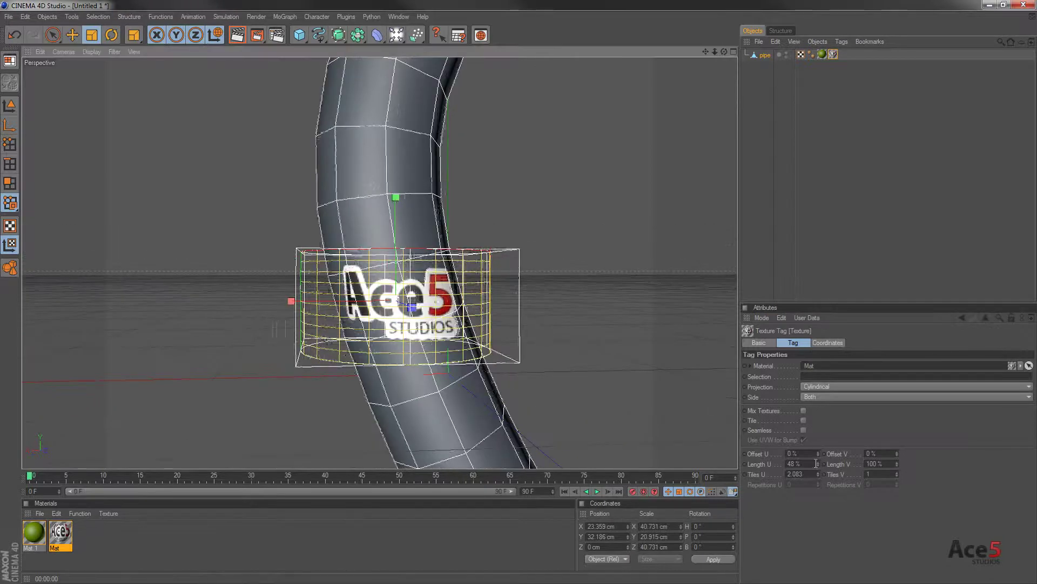
{"action": "left_click_drag", "start_coordinate": [818, 463], "coordinate": [818, 463]}
{"action": "mouse_move", "coordinate": [517, 295]}
{"action": "left_mouse_down", "text": "alt"}
{"action": "mouse_move", "coordinate": [536, 290]}
{"action": "mouse_move", "coordinate": [518, 291]}
{"action": "left_mouse_up", "text": "alt"}
{"action": "left_click_drag", "start_coordinate": [422, 250], "coordinate": [527, 292], "text": "alt"}
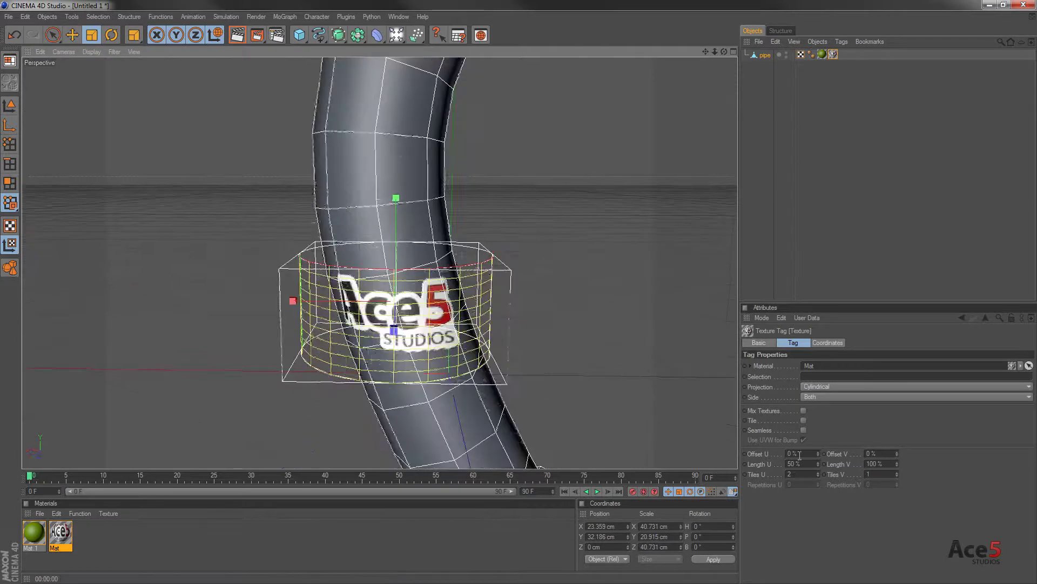
Slide the sticker around the pipe by setting Offset U to 50%.
{"action": "left_click_drag", "start_coordinate": [818, 454], "coordinate": [818, 449]}
{"action": "left_click_drag", "start_coordinate": [562, 340], "coordinate": [517, 292], "text": "alt"}
{"action": "left_click_drag", "start_coordinate": [818, 453], "coordinate": [818, 438]}
{"action": "left_click_drag", "start_coordinate": [469, 325], "coordinate": [330, 326], "text": "alt"}
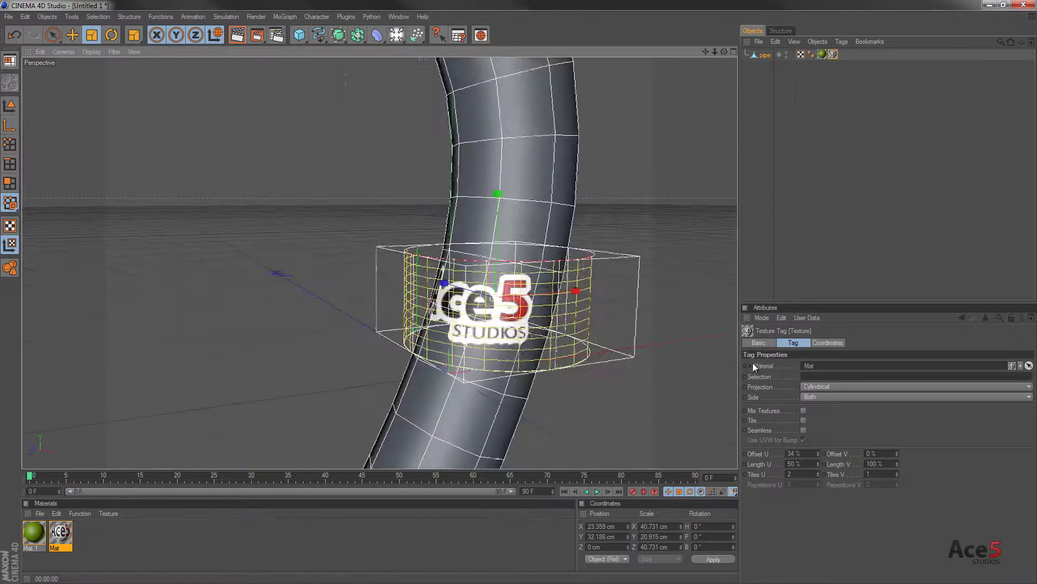
{"action": "left_click", "coordinate": [817, 456]}
{"action": "left_click_drag", "start_coordinate": [818, 455], "coordinate": [818, 446]}
{"action": "left_click_drag", "start_coordinate": [479, 301], "coordinate": [527, 169], "text": "alt"}
Rotate the logo projection in object axes about 15° to follow the pipe.
{"action": "key", "text": "e"}
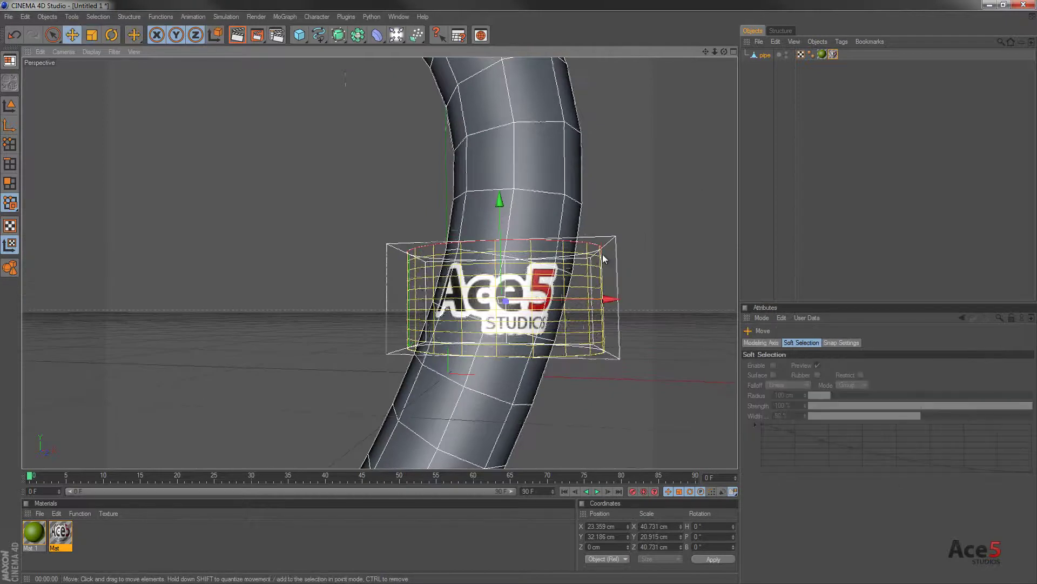
{"action": "key", "text": "w"}
{"action": "key", "text": "r"}
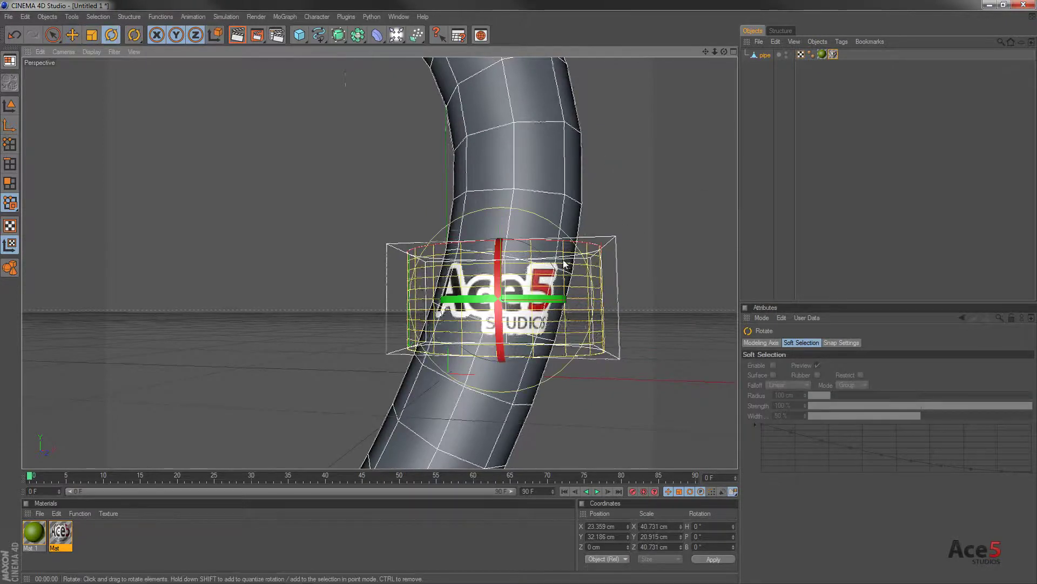
{"action": "left_click_drag", "start_coordinate": [608, 255], "coordinate": [545, 287], "text": "alt"}
{"action": "left_click_drag", "start_coordinate": [386, 265], "coordinate": [476, 303], "text": "alt"}
Set the texture tag's Offset U to 4% so the Ace5 logo faces front.
{"action": "left_click", "coordinate": [832, 54]}
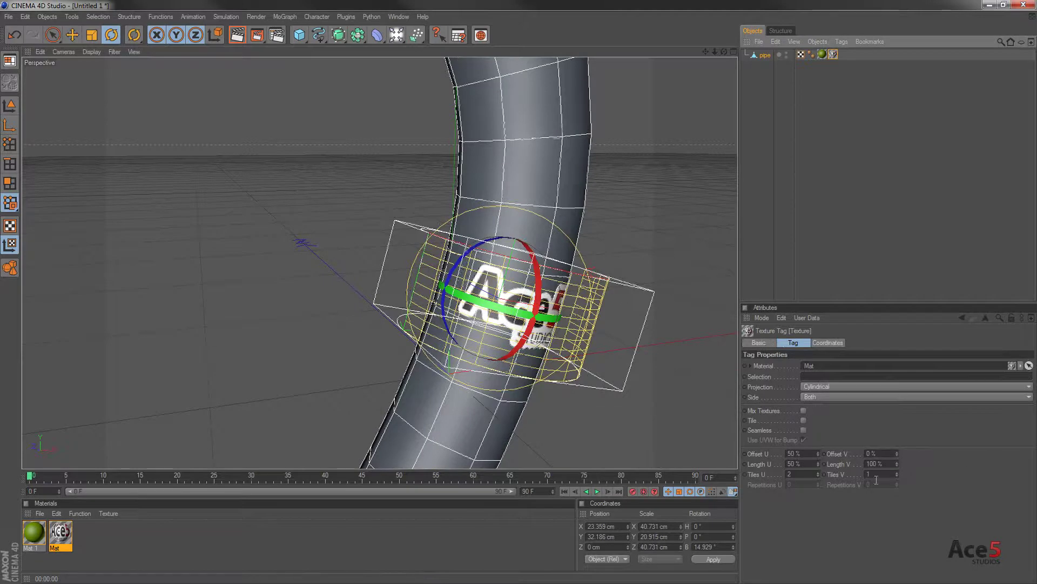
{"action": "left_click_drag", "start_coordinate": [818, 453], "coordinate": [818, 457]}
{"action": "left_click_drag", "start_coordinate": [475, 291], "coordinate": [525, 292], "text": "alt"}
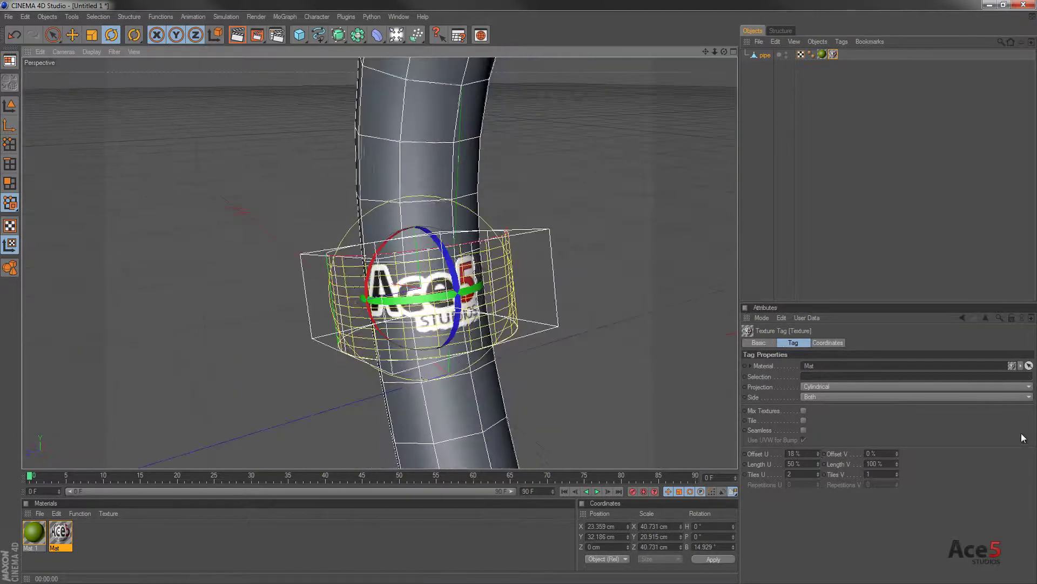
{"action": "left_click_drag", "start_coordinate": [819, 455], "coordinate": [821, 460]}
{"action": "left_click_drag", "start_coordinate": [503, 296], "coordinate": [520, 302], "text": "alt"}
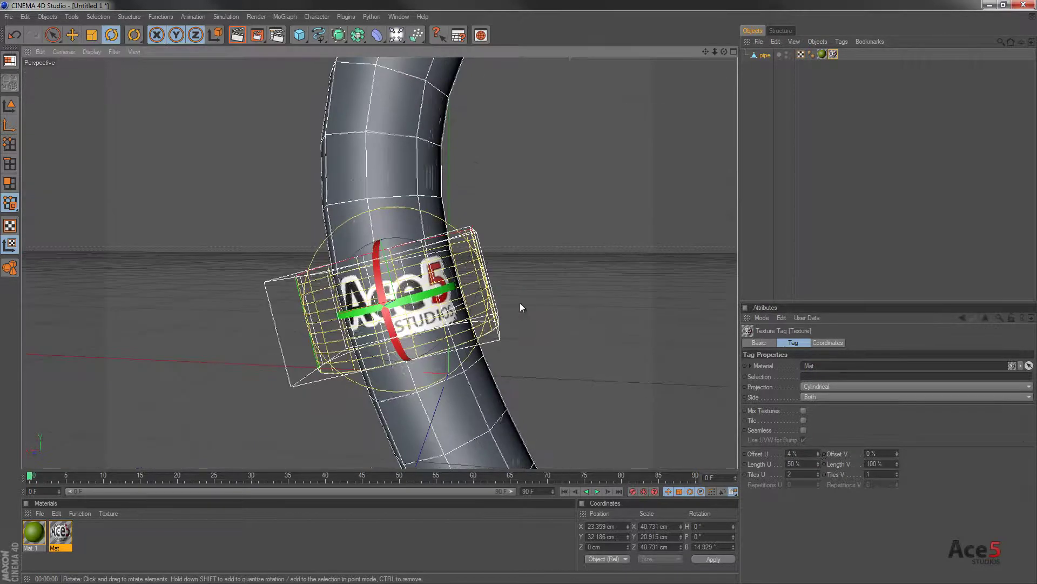
Turn on tiling for the Ace5 texture tag with Repetitions U and V both 1.
{"action": "left_click", "coordinate": [803, 420]}
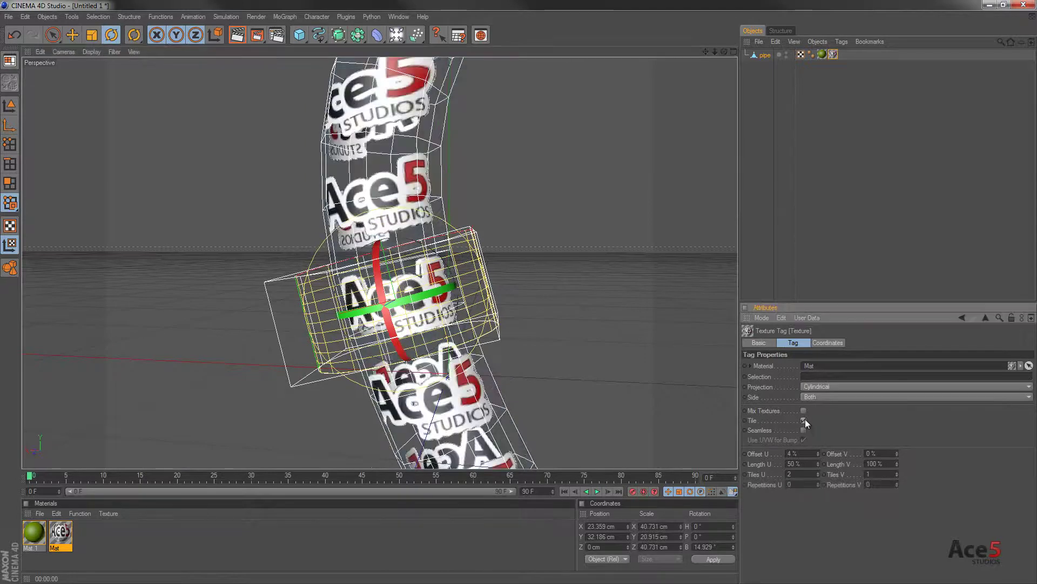
{"action": "left_click_drag", "start_coordinate": [542, 264], "coordinate": [517, 292], "text": "alt"}
{"action": "scroll", "coordinate": [524, 296], "scroll_direction": "up", "scroll_amount": 5}
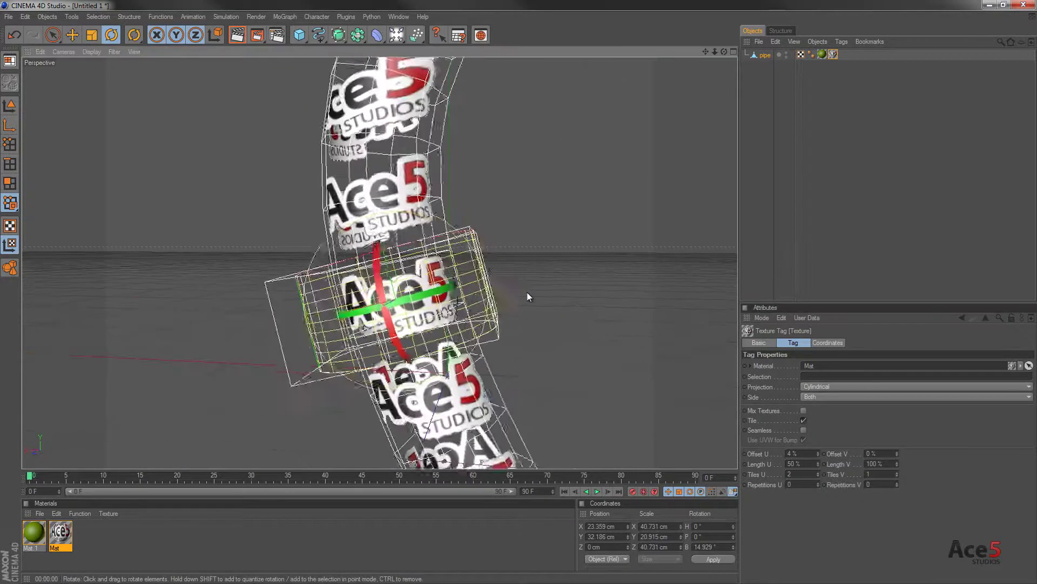
{"action": "left_click", "coordinate": [808, 484]}
{"action": "type", "text": "1"}
{"action": "key", "text": "Return"}
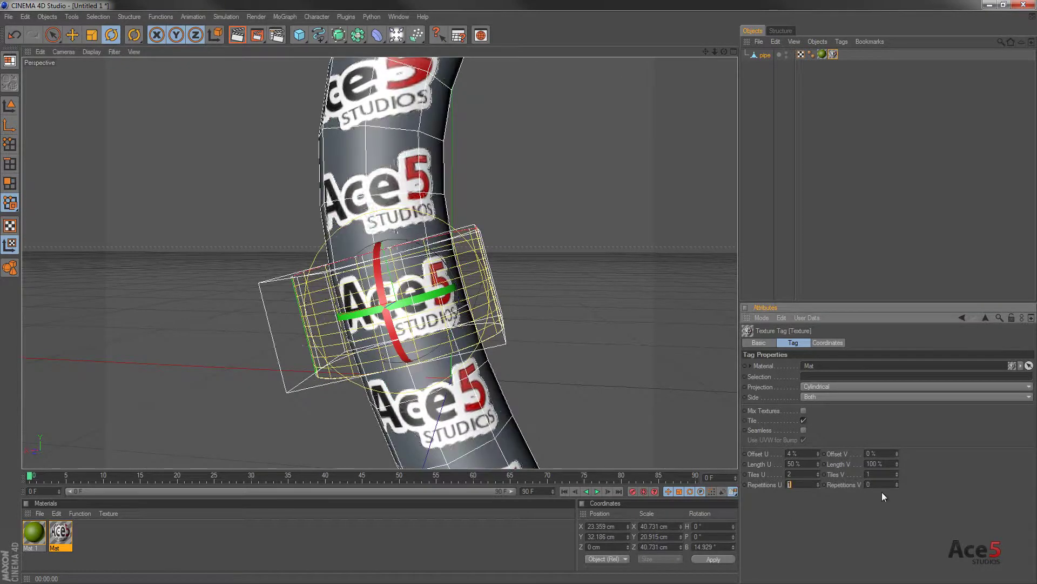
{"action": "left_click", "coordinate": [882, 484]}
{"action": "type", "text": "1"}
{"action": "key", "text": "Return"}
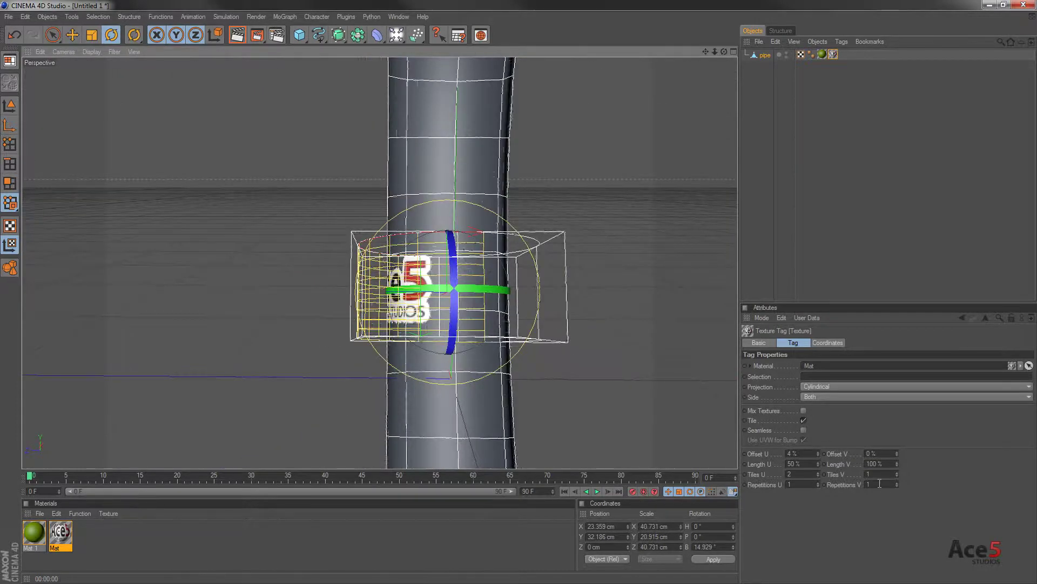
Adjust the repetitions to U 2 and V 1, then deselect the tag.
{"action": "double_click", "coordinate": [870, 484]}
{"action": "type", "text": "2"}
{"action": "key", "text": "Return"}
{"action": "left_click_drag", "start_coordinate": [517, 291], "coordinate": [610, 265], "text": "alt"}
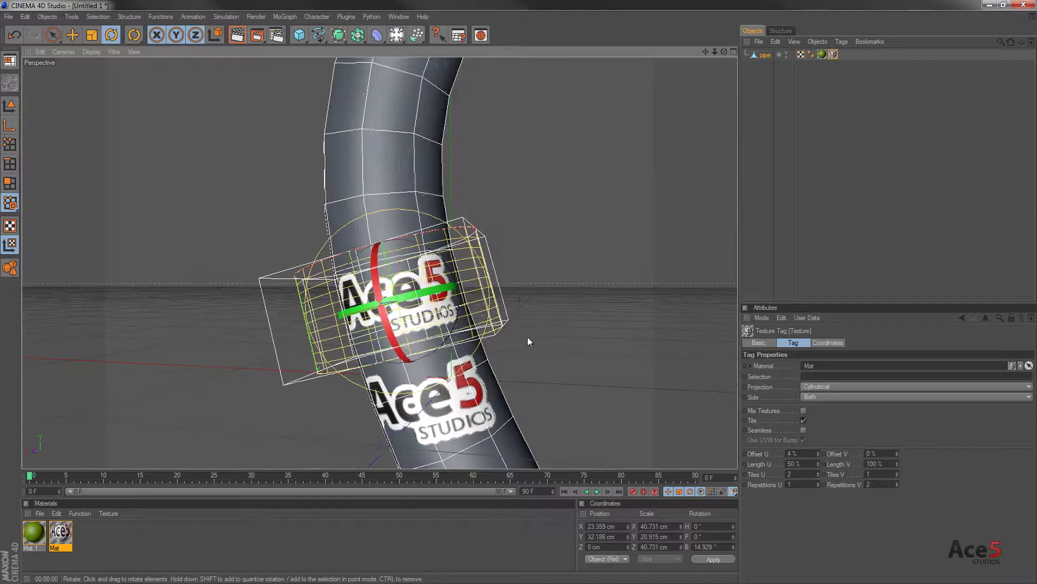
{"action": "middle_click_drag", "start_coordinate": [642, 378], "coordinate": [620, 268], "text": "alt"}
{"action": "left_click", "coordinate": [889, 484]}
{"action": "scroll", "coordinate": [889, 484], "scroll_direction": "up", "scroll_amount": 2}
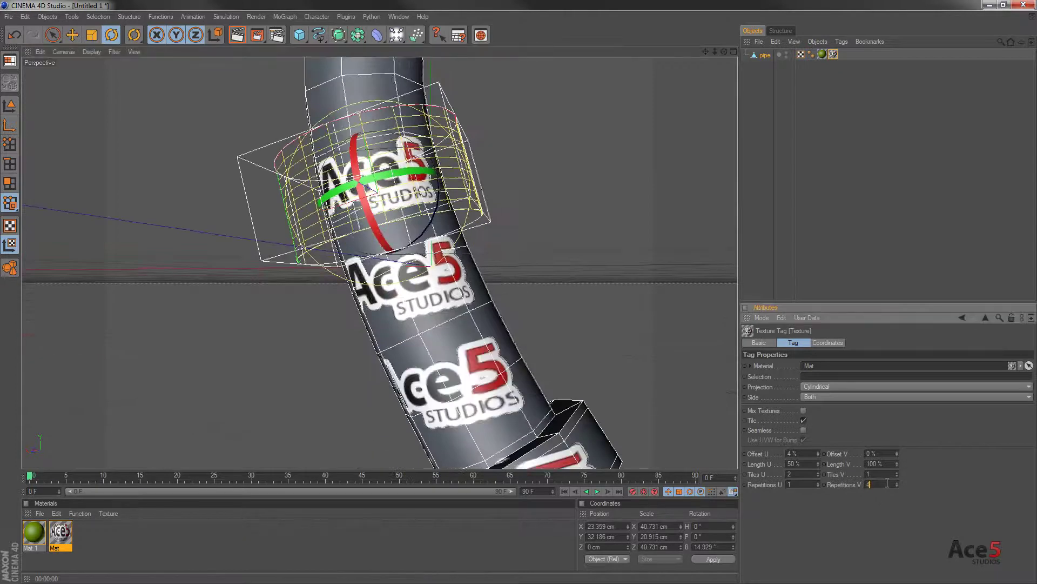
{"action": "scroll", "coordinate": [888, 484], "scroll_direction": "down", "scroll_amount": 3}
{"action": "left_click_drag", "start_coordinate": [398, 273], "coordinate": [546, 294], "text": "alt"}
{"action": "left_click", "coordinate": [801, 486]}
{"action": "scroll", "coordinate": [801, 486], "scroll_direction": "up", "scroll_amount": 1}
{"action": "left_click_drag", "start_coordinate": [479, 264], "coordinate": [532, 70], "text": "alt"}
{"action": "left_click", "coordinate": [799, 111]}
Place the pipe inside a HyperNURBS to smooth it, then inspect the Ace5 label.
{"action": "left_click", "coordinate": [753, 56]}
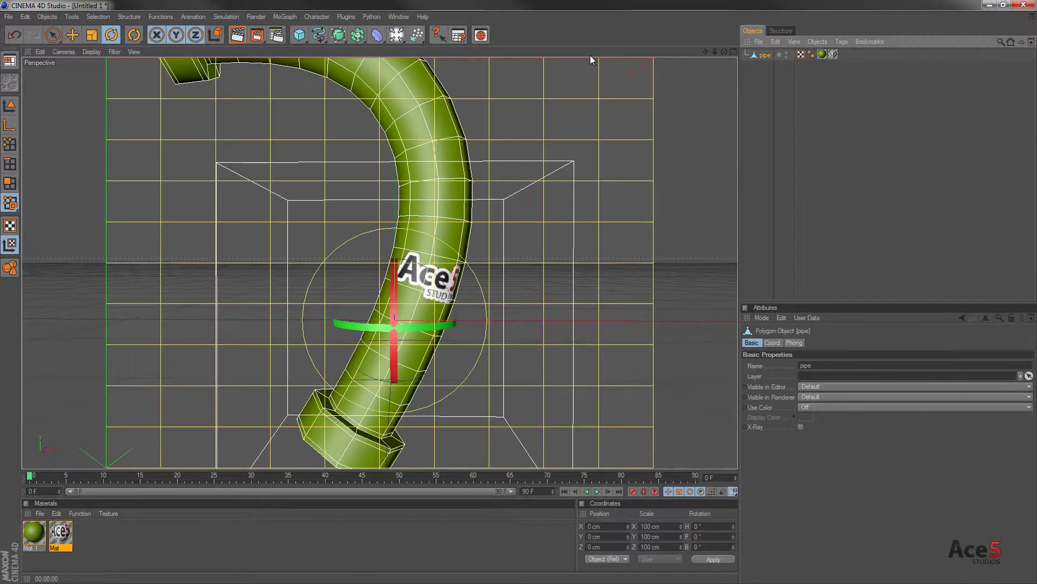
{"action": "left_click", "coordinate": [338, 35], "text": "alt"}
{"action": "left_click", "coordinate": [789, 128]}
{"action": "mouse_move", "coordinate": [505, 291]}
{"action": "left_mouse_down", "text": "alt"}
{"action": "mouse_move", "coordinate": [524, 292]}
{"action": "mouse_move", "coordinate": [421, 167]}
{"action": "mouse_move", "coordinate": [520, 295]}
{"action": "left_mouse_up", "text": "alt"}
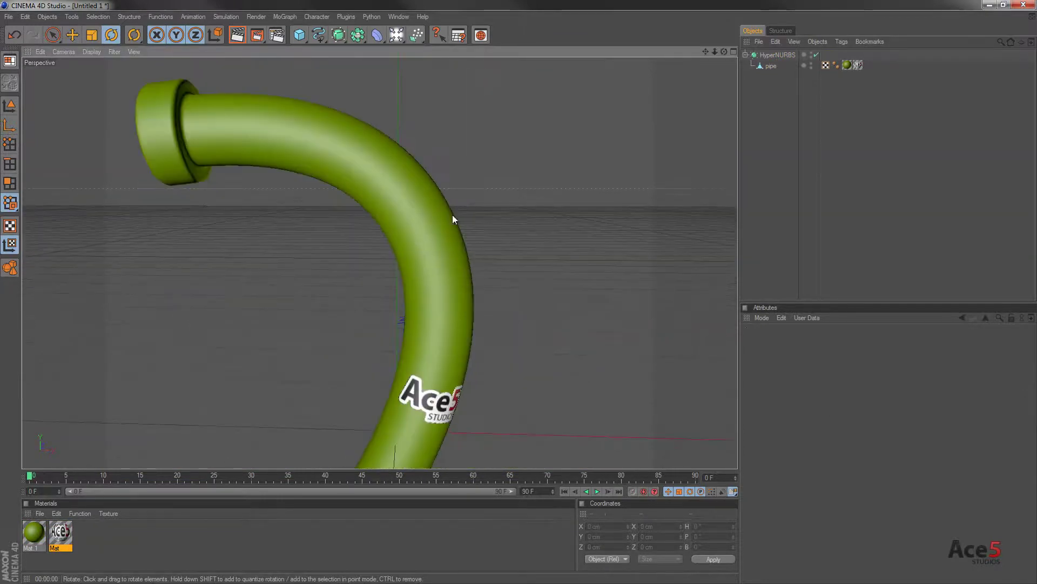
{"action": "left_click_drag", "start_coordinate": [457, 247], "coordinate": [520, 294], "text": "alt"}
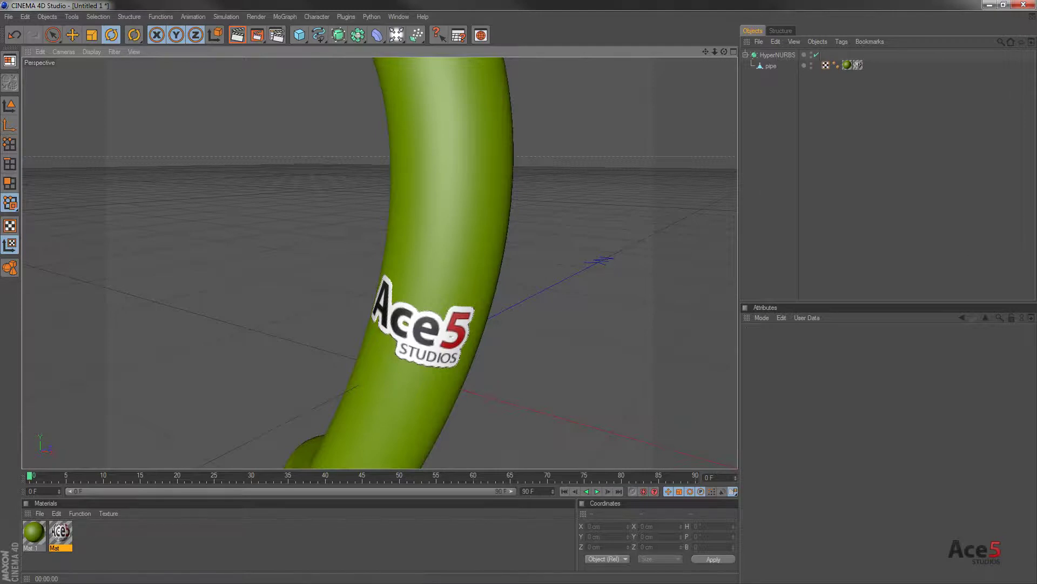
Pick stripes.png in the stickers folder and move that window aside.
{"action": "key", "text": "alt+Tab"}
{"action": "left_click", "coordinate": [391, 189]}
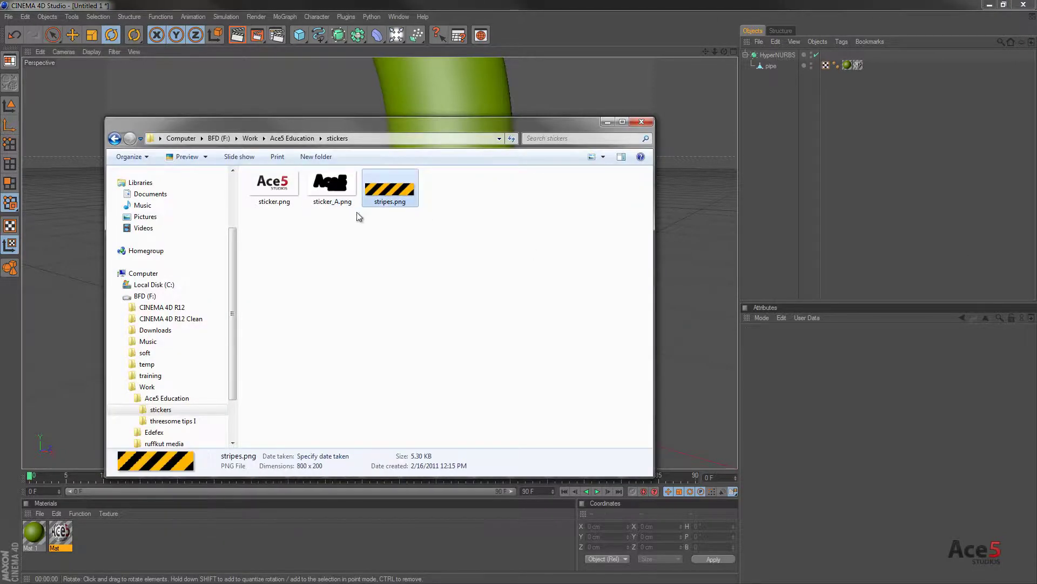
{"action": "left_click_drag", "start_coordinate": [420, 127], "coordinate": [1036, 127]}
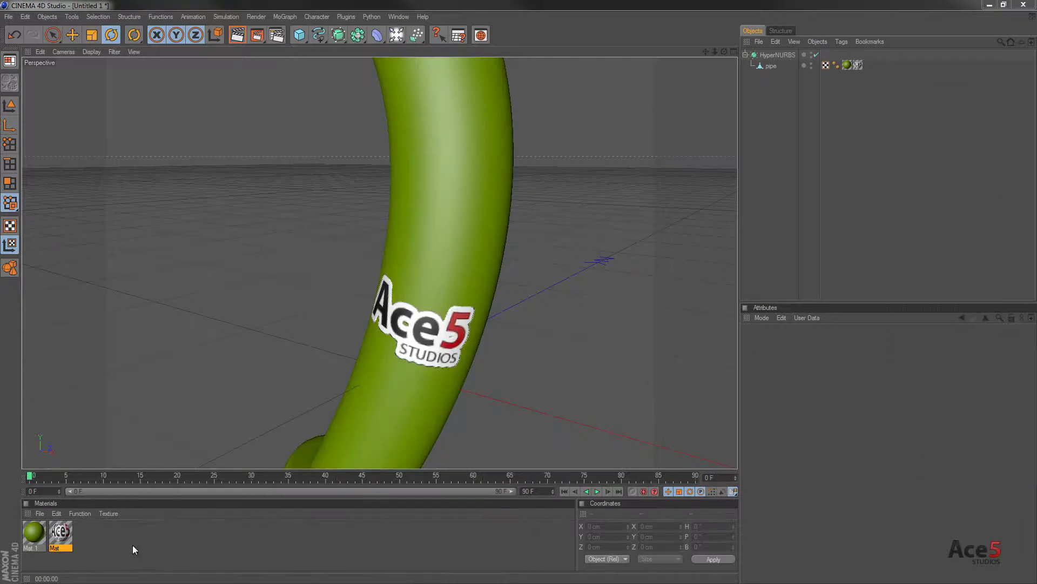
Create material Mat.2 with stripes.png as its Color texture and apply it to the pipe.
{"action": "double_click", "coordinate": [118, 543]}
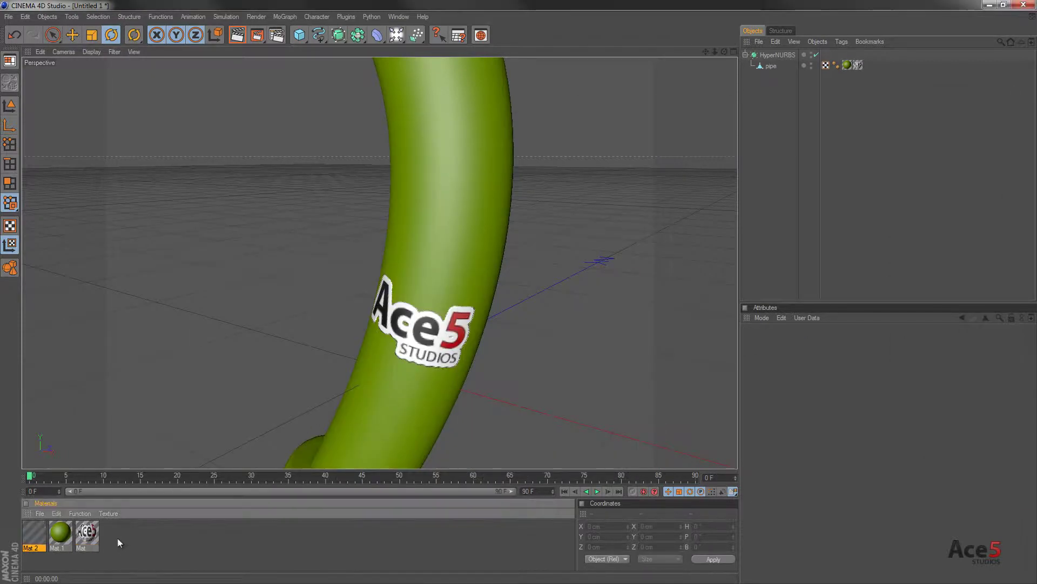
{"action": "key", "text": "alt+Tab"}
{"action": "left_click_drag", "start_coordinate": [466, 213], "coordinate": [826, 484]}
{"action": "left_click", "coordinate": [565, 337]}
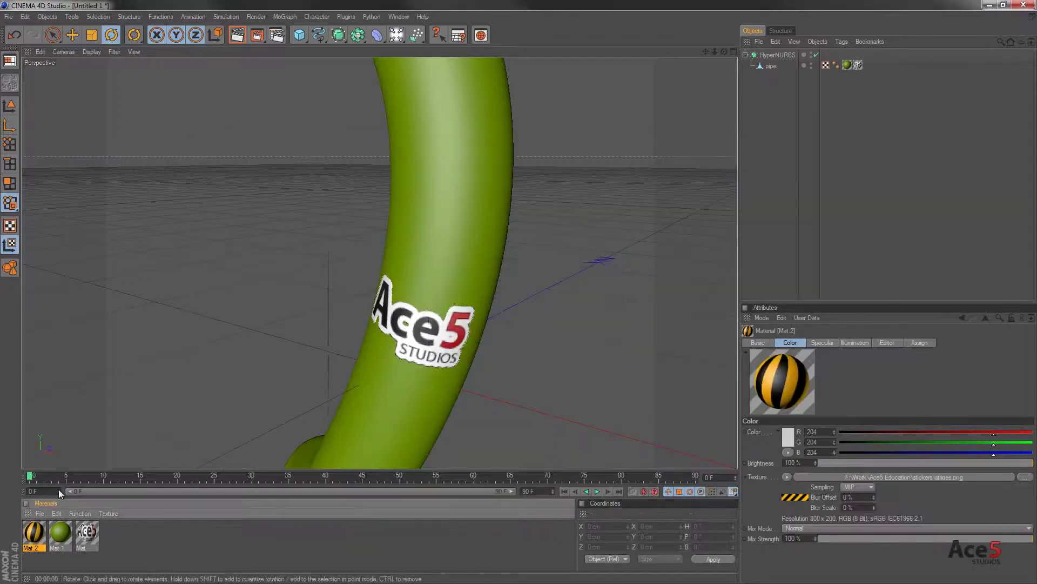
{"action": "left_click_drag", "start_coordinate": [770, 70], "coordinate": [771, 71]}
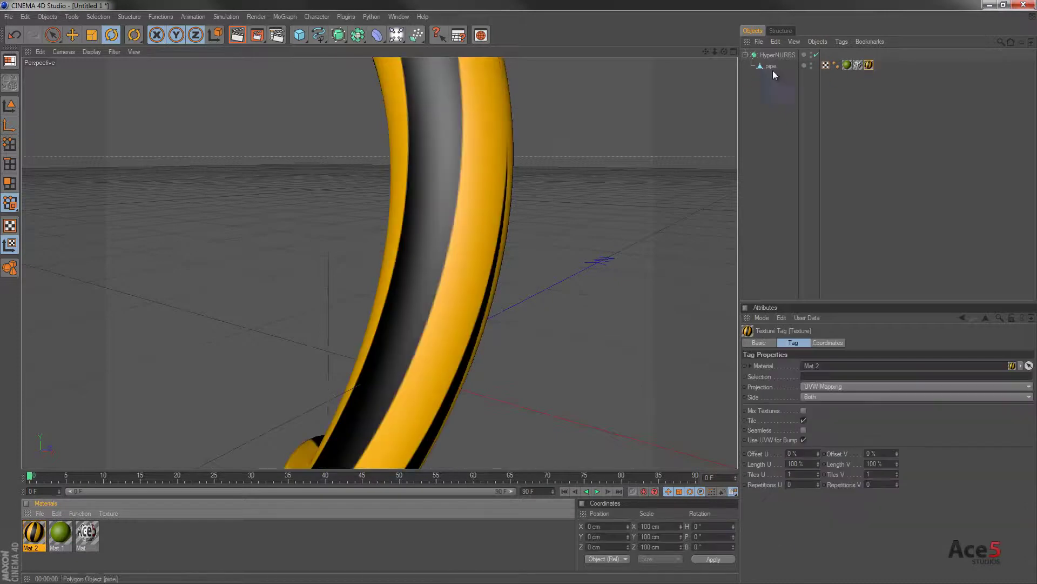
{"action": "left_click_drag", "start_coordinate": [482, 160], "coordinate": [519, 294], "text": "alt"}
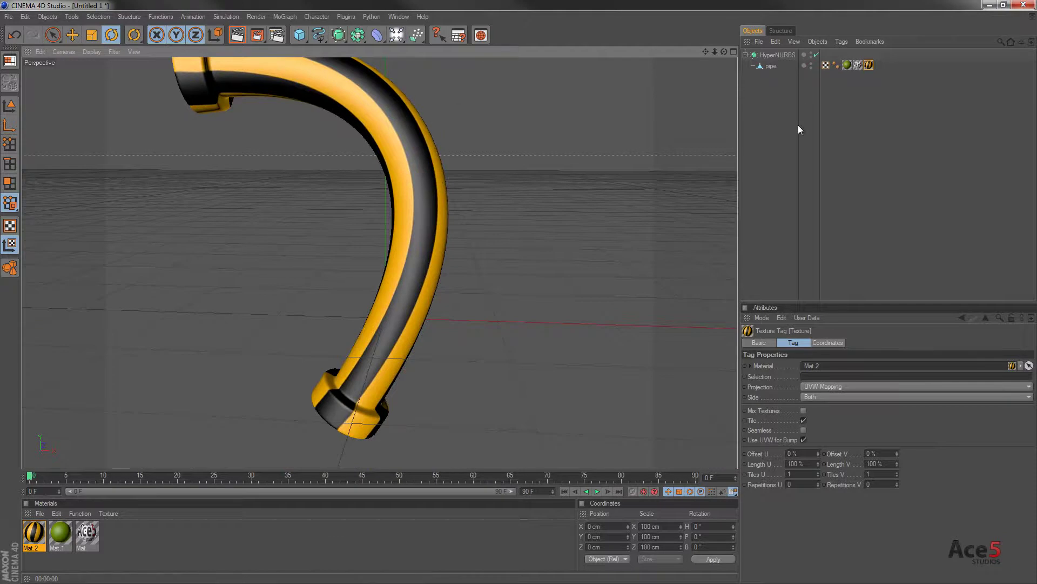
{"action": "left_click", "coordinate": [869, 64]}
Delete the all-over Mat.2 tag, test Mat.2 on the cylindrical tag, then restore Mat there.
{"action": "key", "text": "Delete"}
{"action": "left_click_drag", "start_coordinate": [34, 532], "coordinate": [859, 65]}
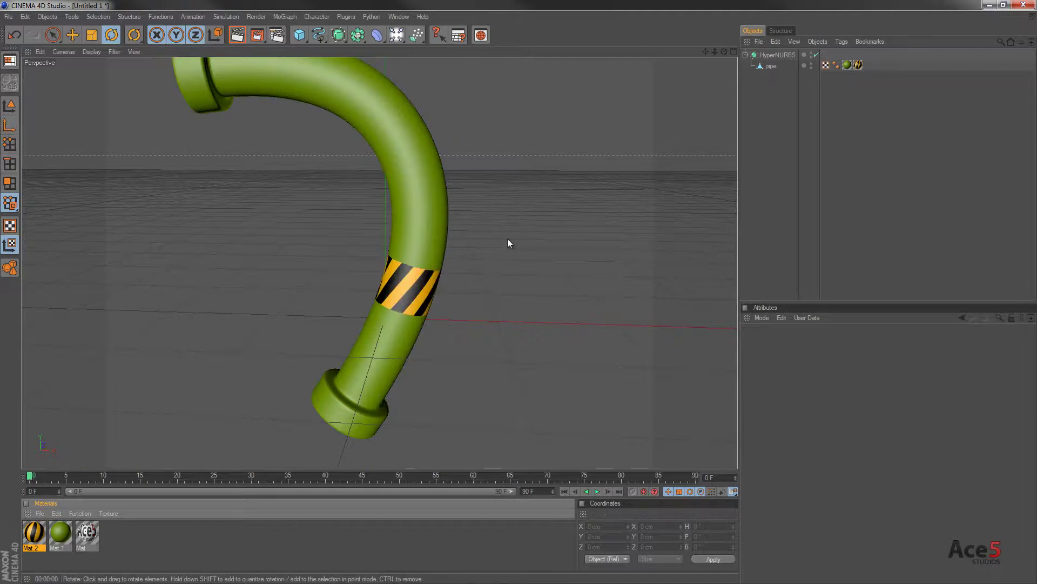
{"action": "left_click", "coordinate": [858, 65]}
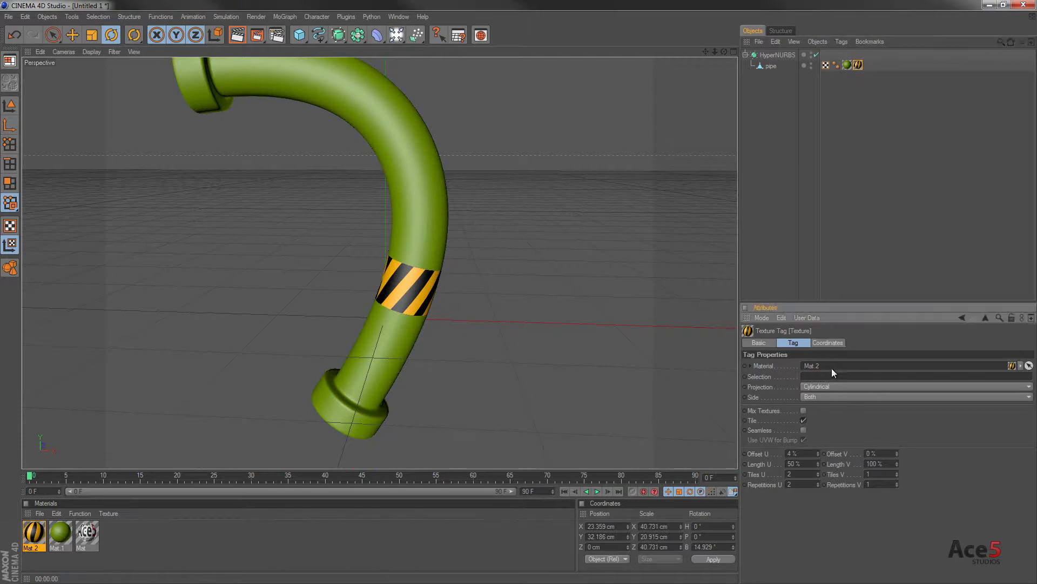
{"action": "left_click_drag", "start_coordinate": [86, 532], "coordinate": [828, 367]}
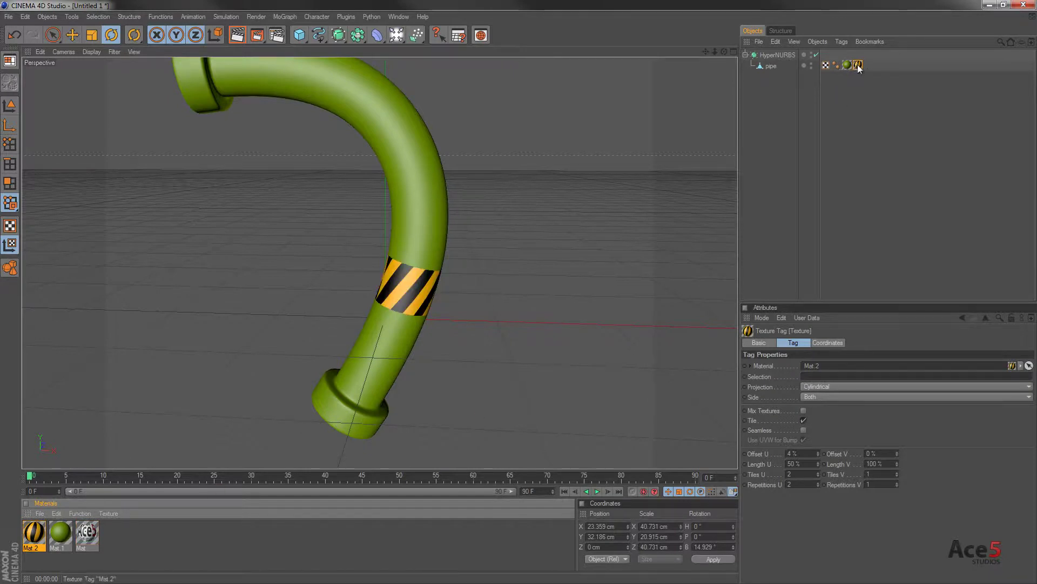
Duplicate the cylindrical texture tag and assign Mat to one copy, layering the sticker over the stripes.
{"action": "left_click_drag", "start_coordinate": [859, 67], "coordinate": [871, 65], "text": "ctrl"}
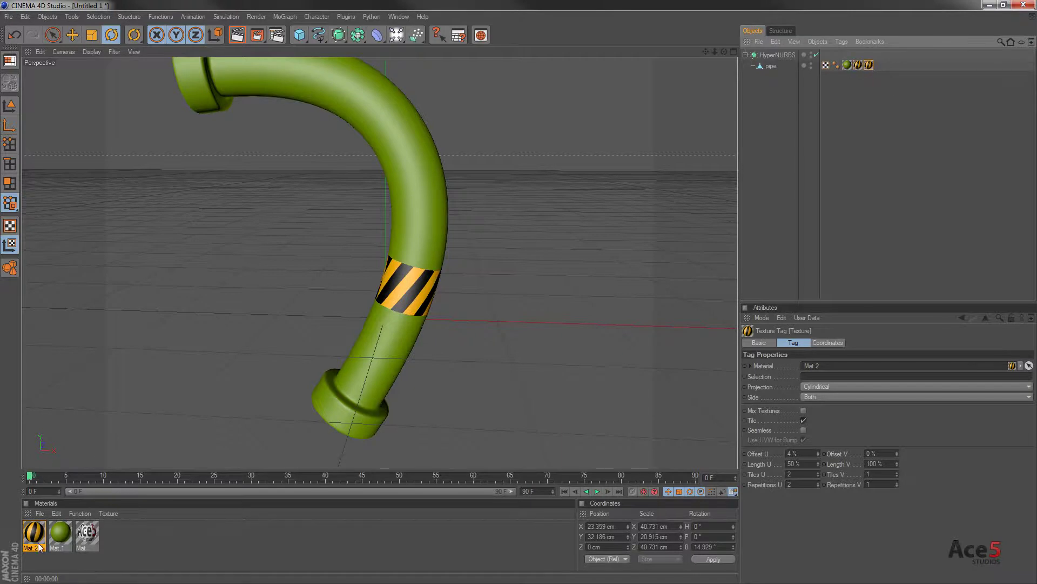
{"action": "left_click_drag", "start_coordinate": [88, 533], "coordinate": [851, 366]}
{"action": "left_click_drag", "start_coordinate": [385, 339], "coordinate": [513, 296], "text": "alt"}
{"action": "left_click_drag", "start_coordinate": [472, 352], "coordinate": [439, 305], "text": "alt"}
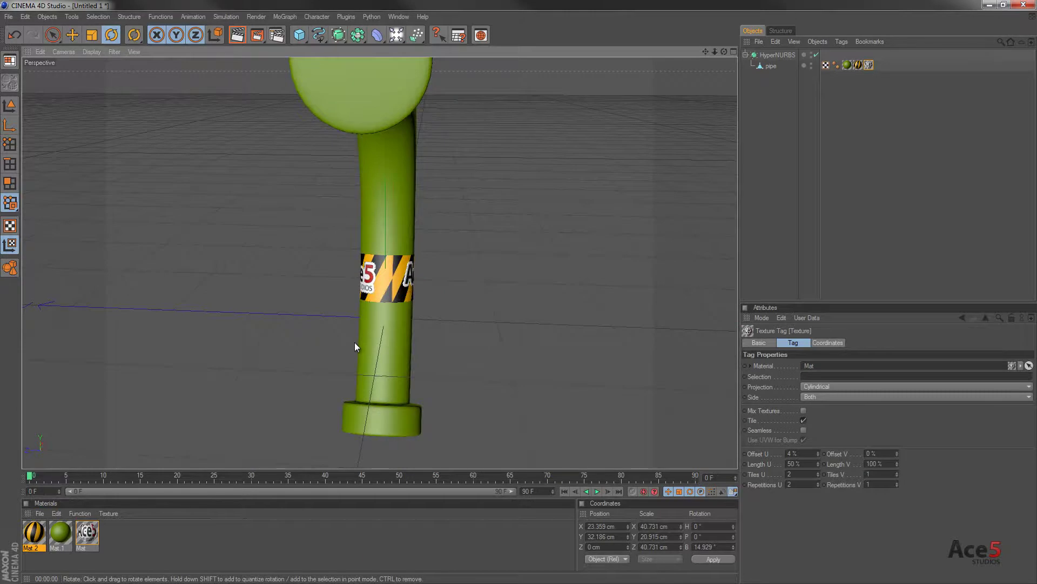
{"action": "left_click_drag", "start_coordinate": [354, 342], "coordinate": [513, 290], "text": "alt"}
{"action": "scroll", "coordinate": [523, 290], "scroll_direction": "up", "scroll_amount": 5}
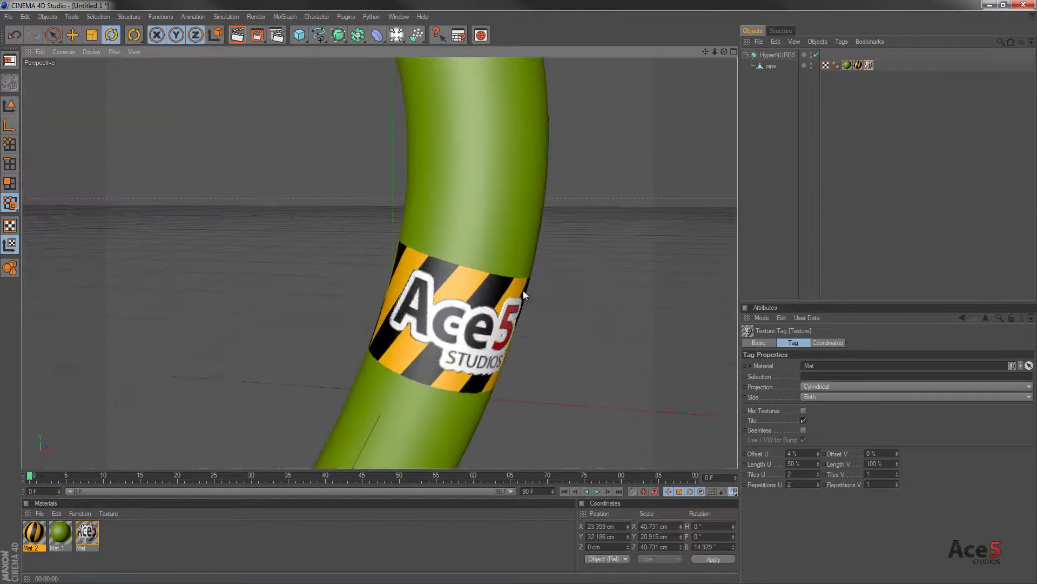
Resize the Mat.2 stripe tag to Length U 89% and Length V 83% behind the Ace5 logo.
{"action": "left_click", "coordinate": [858, 64]}
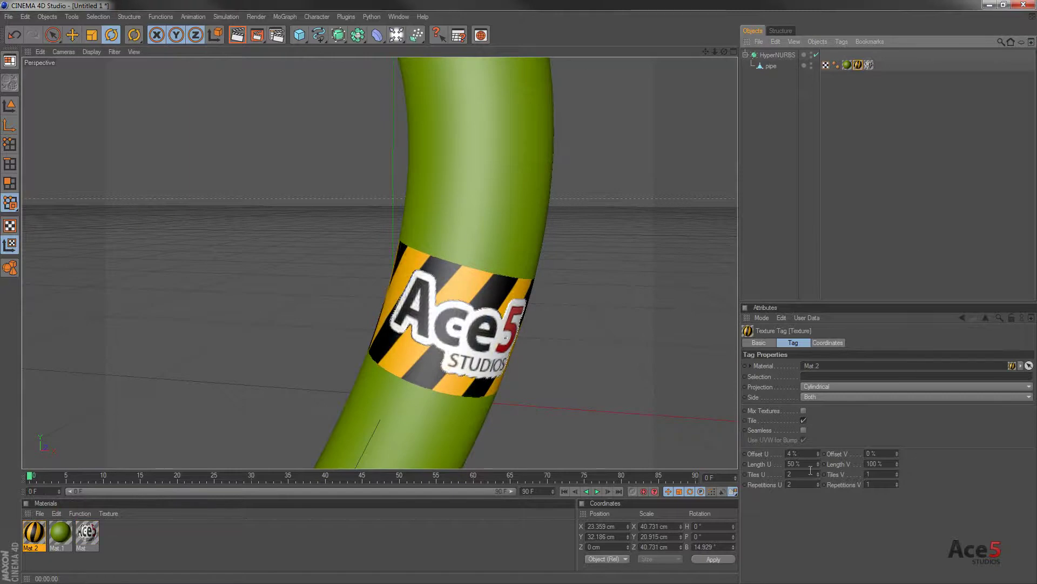
{"action": "left_click_drag", "start_coordinate": [818, 464], "coordinate": [997, 478]}
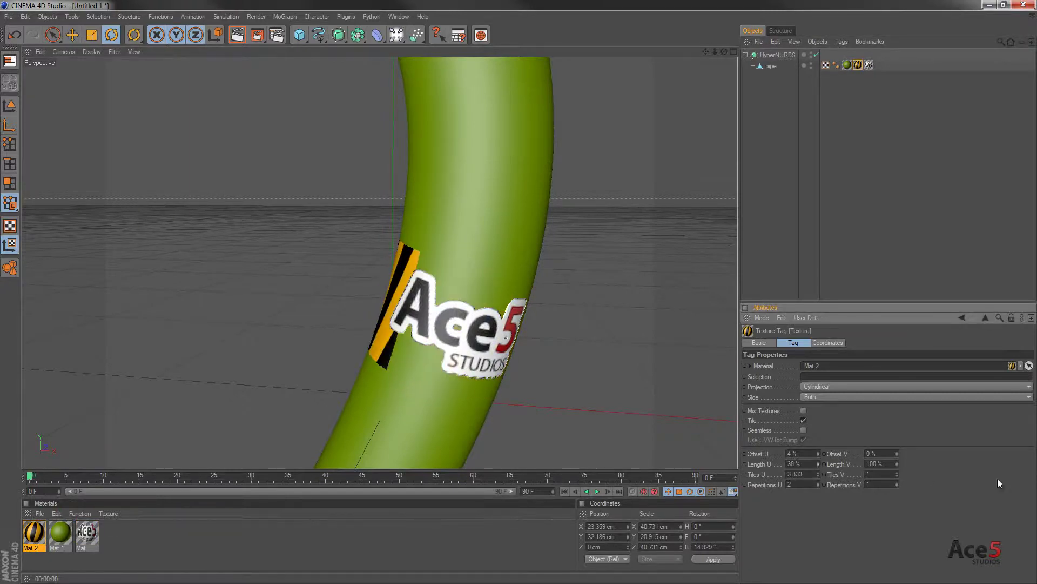
{"action": "left_click", "coordinate": [872, 484]}
{"action": "scroll", "coordinate": [801, 484], "scroll_direction": "down", "scroll_amount": 2}
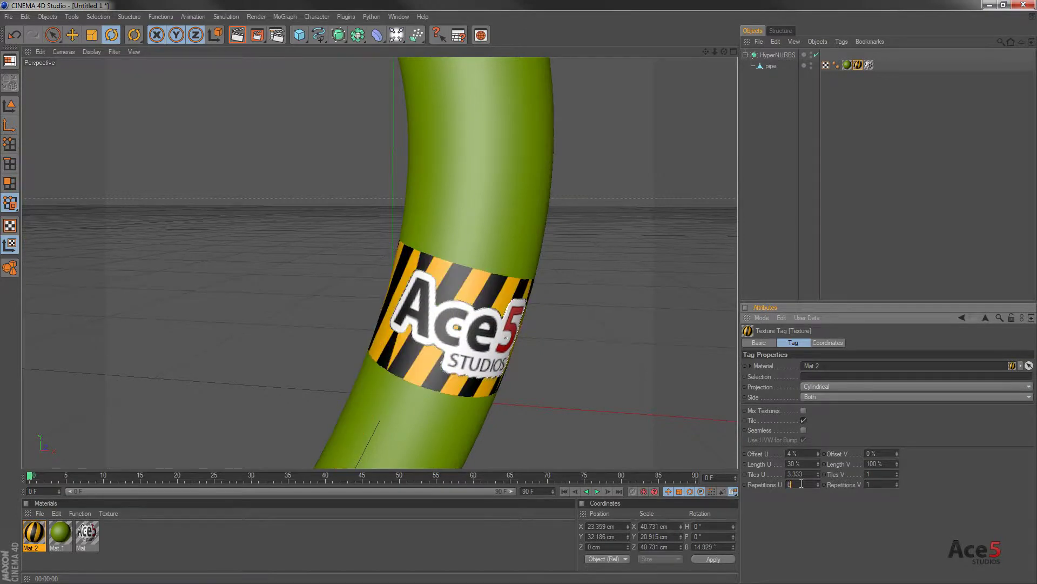
{"action": "left_click_drag", "start_coordinate": [550, 324], "coordinate": [524, 293], "text": "alt"}
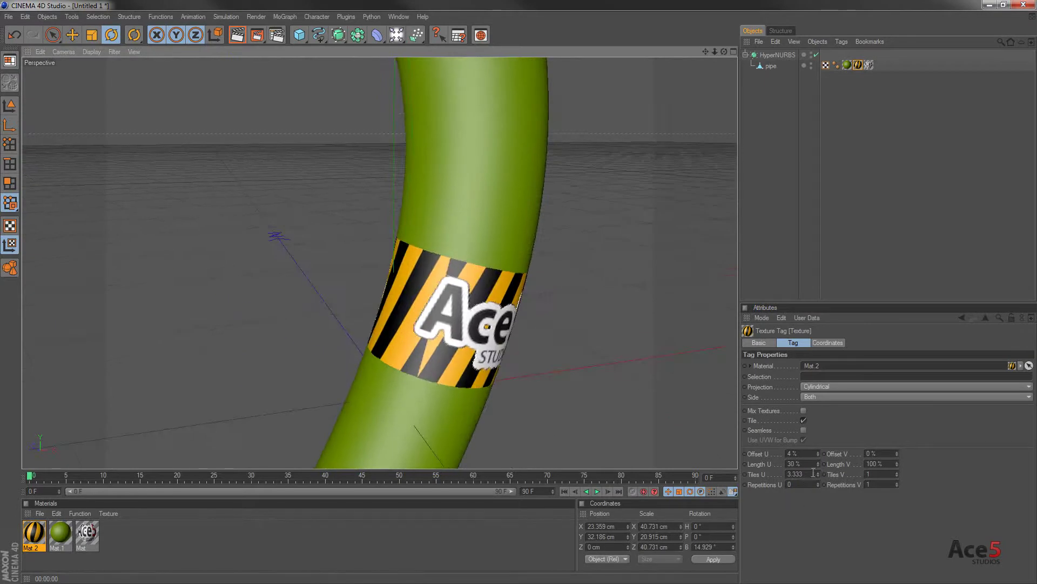
{"action": "left_click_drag", "start_coordinate": [818, 464], "coordinate": [820, 467]}
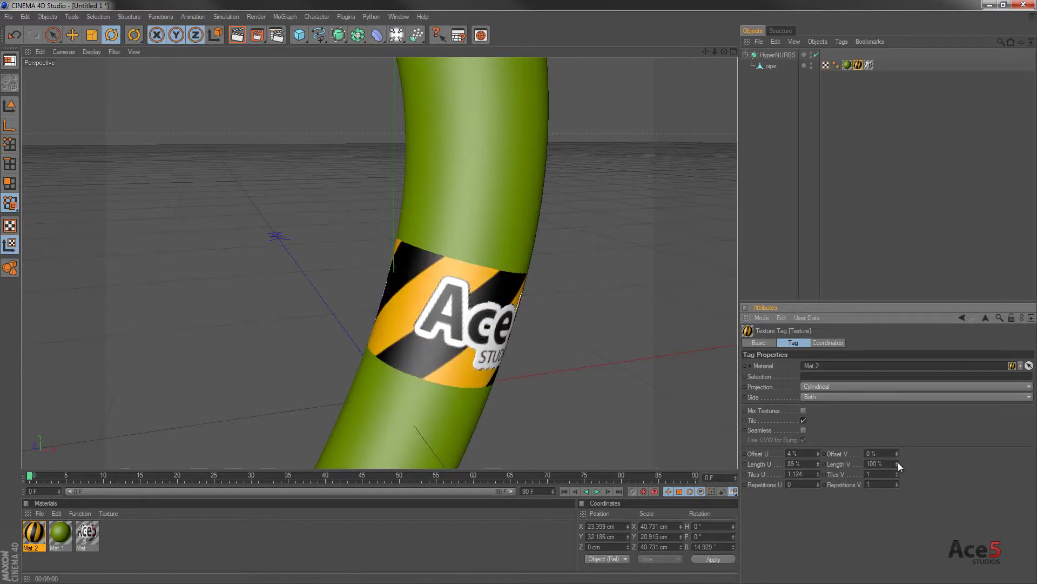
{"action": "mouse_move", "coordinate": [898, 462]}
{"action": "left_mouse_down"}
{"action": "mouse_move", "coordinate": [899, 445]}
{"action": "mouse_move", "coordinate": [897, 459]}
{"action": "left_mouse_up"}
{"action": "left_click_drag", "start_coordinate": [527, 292], "coordinate": [551, 311], "text": "alt"}
{"action": "left_click", "coordinate": [745, 138]}
{"action": "mouse_move", "coordinate": [500, 292]}
{"action": "left_mouse_down", "text": "alt"}
{"action": "mouse_move", "coordinate": [522, 297]}
{"action": "mouse_move", "coordinate": [470, 288]}
{"action": "mouse_move", "coordinate": [513, 295]}
{"action": "left_mouse_up", "text": "alt"}
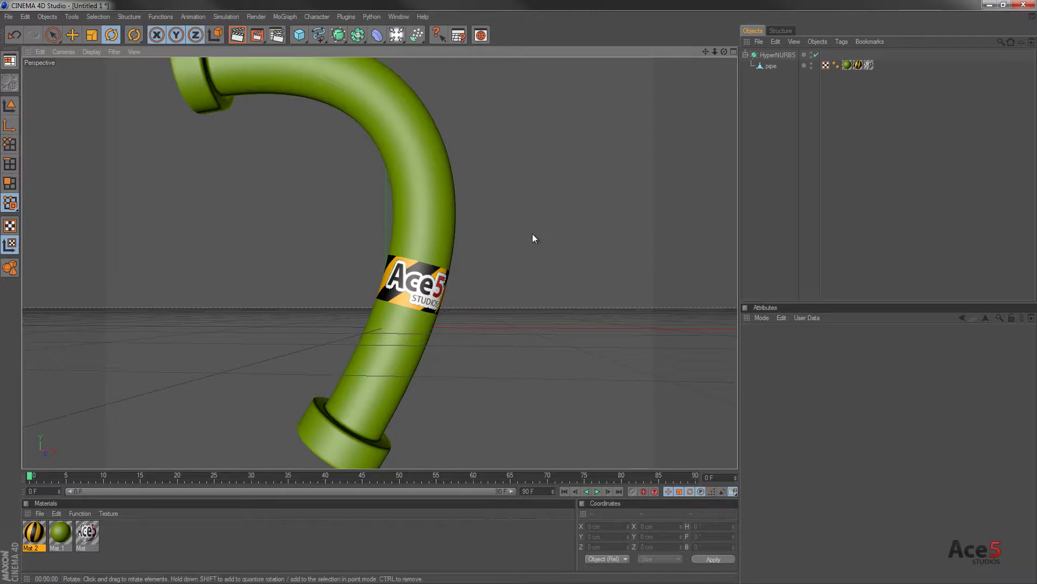
Zoom in on the pipe and check its existing texture tags.
{"action": "left_click_drag", "start_coordinate": [533, 234], "coordinate": [466, 270], "text": "alt"}
{"action": "right_click_drag", "start_coordinate": [379, 284], "coordinate": [643, 270], "text": "alt"}
{"action": "left_click", "coordinate": [771, 66]}
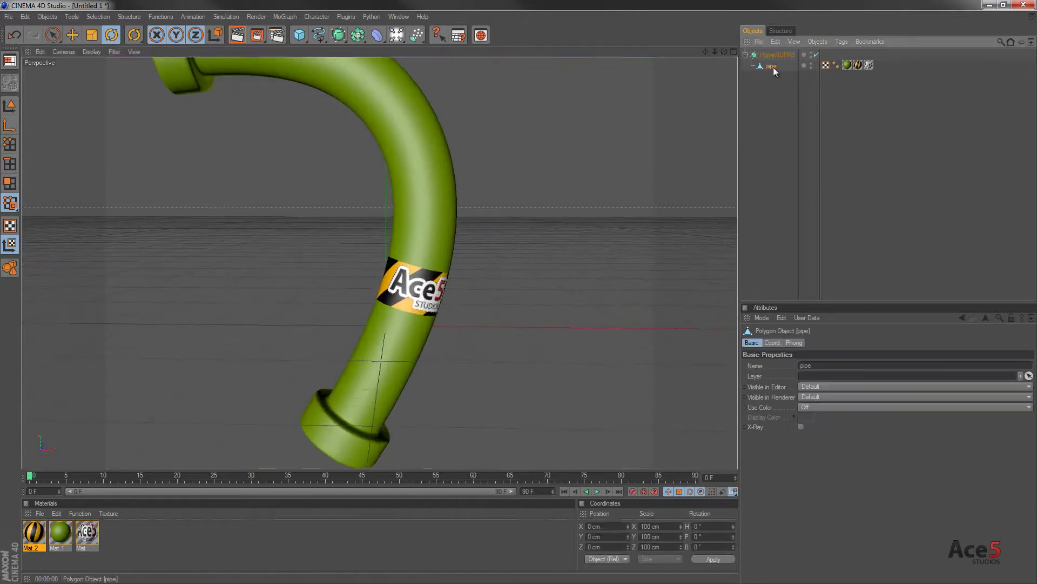
{"action": "left_click", "coordinate": [858, 64]}
{"action": "left_click", "coordinate": [785, 150]}
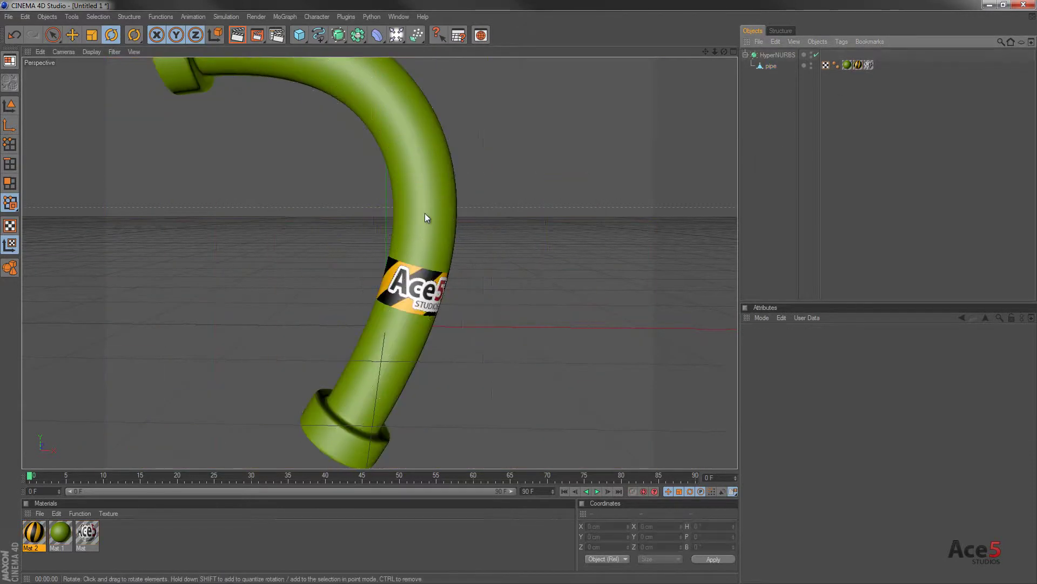
{"action": "left_click", "coordinate": [409, 307]}
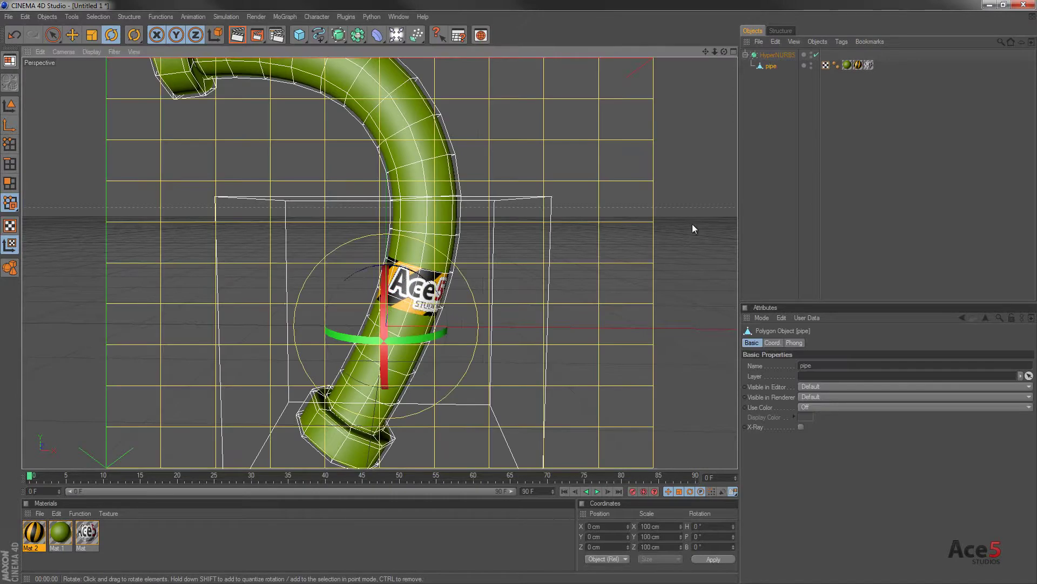
{"action": "left_click", "coordinate": [770, 118]}
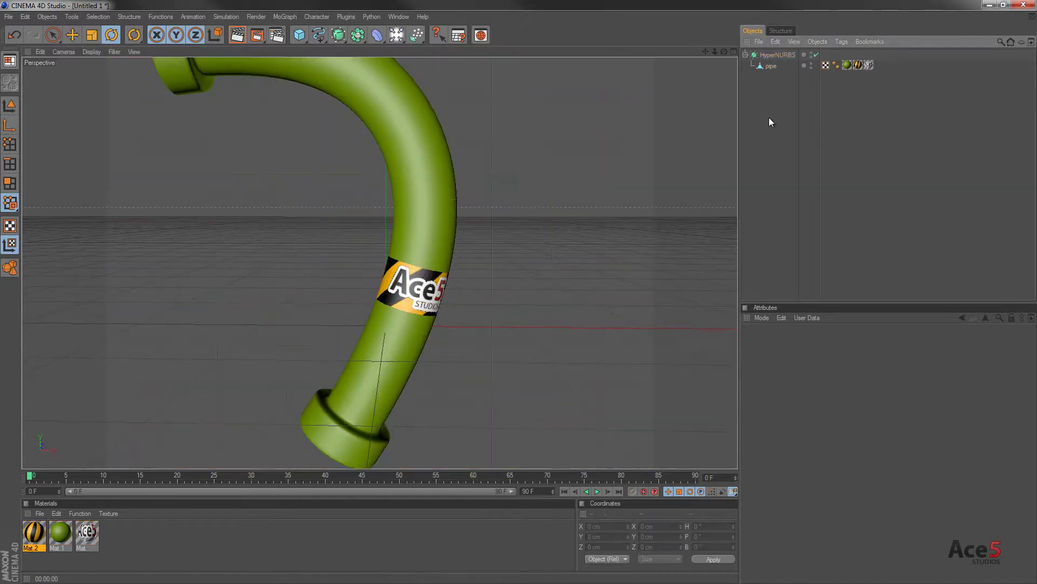
In Polygon mode, paint a band of polygons on the pipe's upper bend with Live Selection.
{"action": "left_click", "coordinate": [54, 35]}
{"action": "left_click", "coordinate": [10, 184]}
{"action": "left_click", "coordinate": [771, 66]}
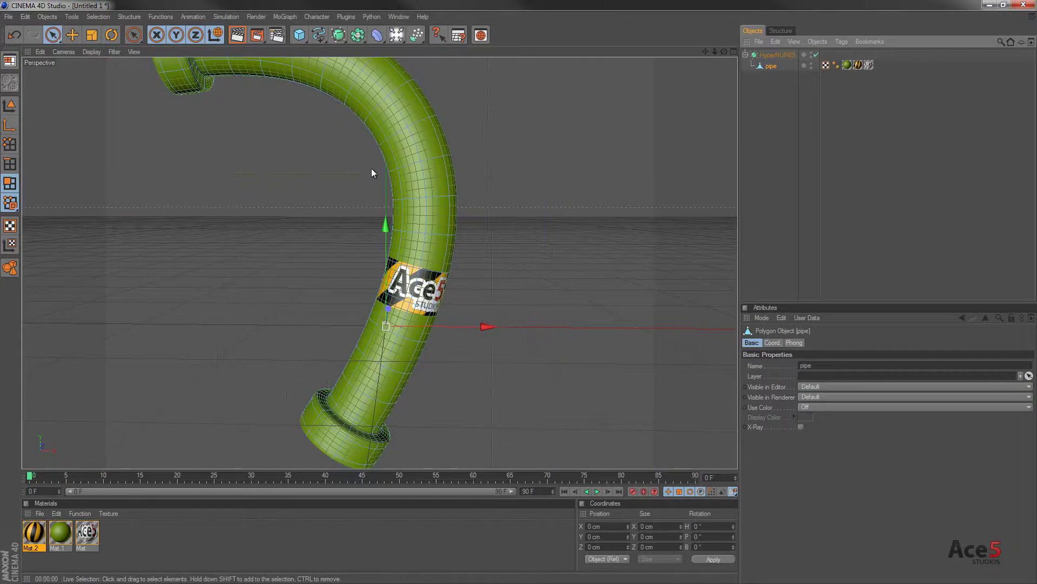
{"action": "left_click_drag", "start_coordinate": [369, 170], "coordinate": [475, 122]}
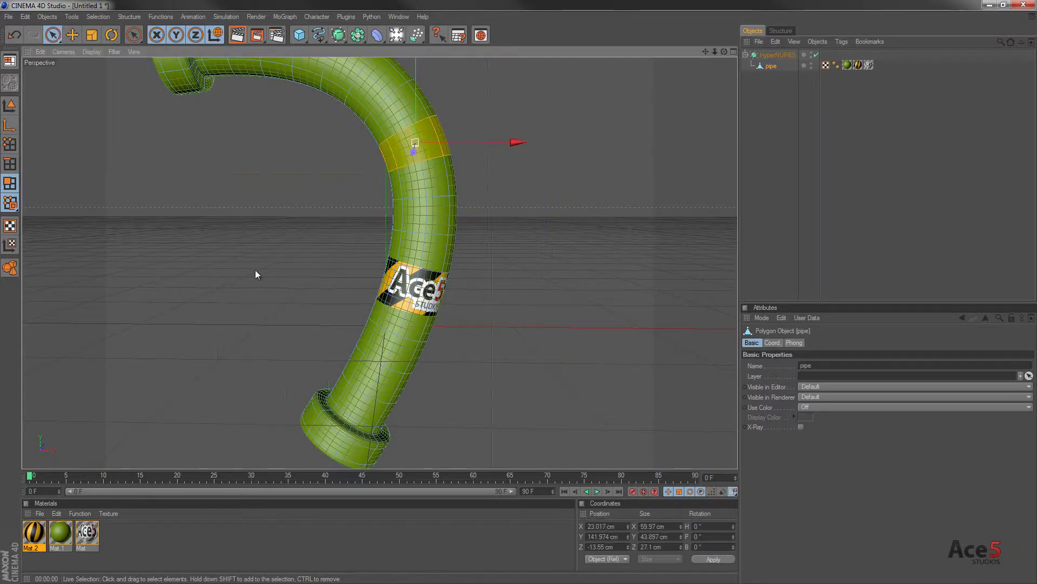
{"action": "left_click", "coordinate": [391, 113], "text": "shift"}
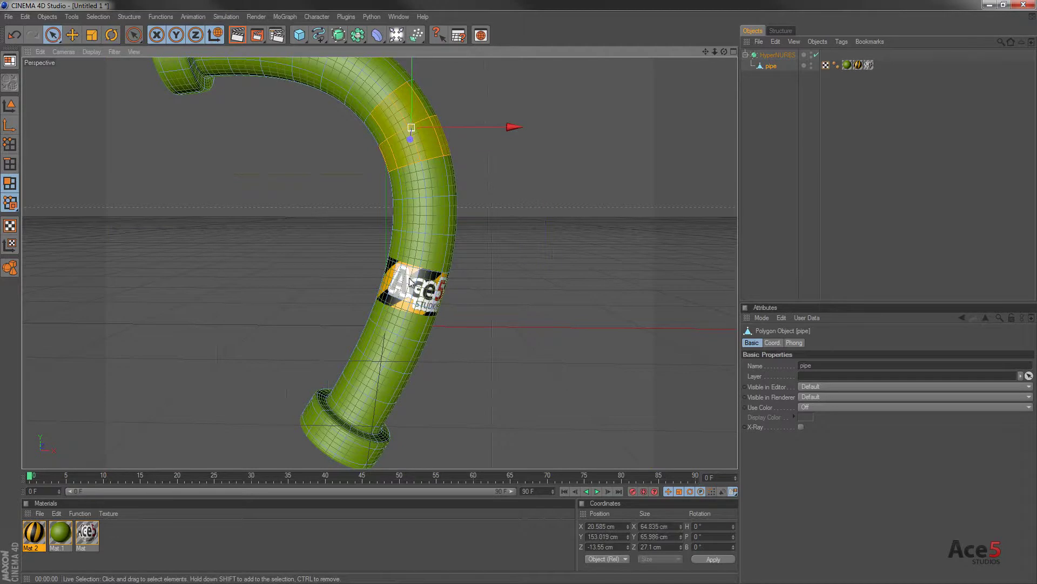
Drop the Mat.2 stripe material onto the selected polygon band.
{"action": "middle_click_drag", "start_coordinate": [530, 271], "coordinate": [518, 297], "text": "alt"}
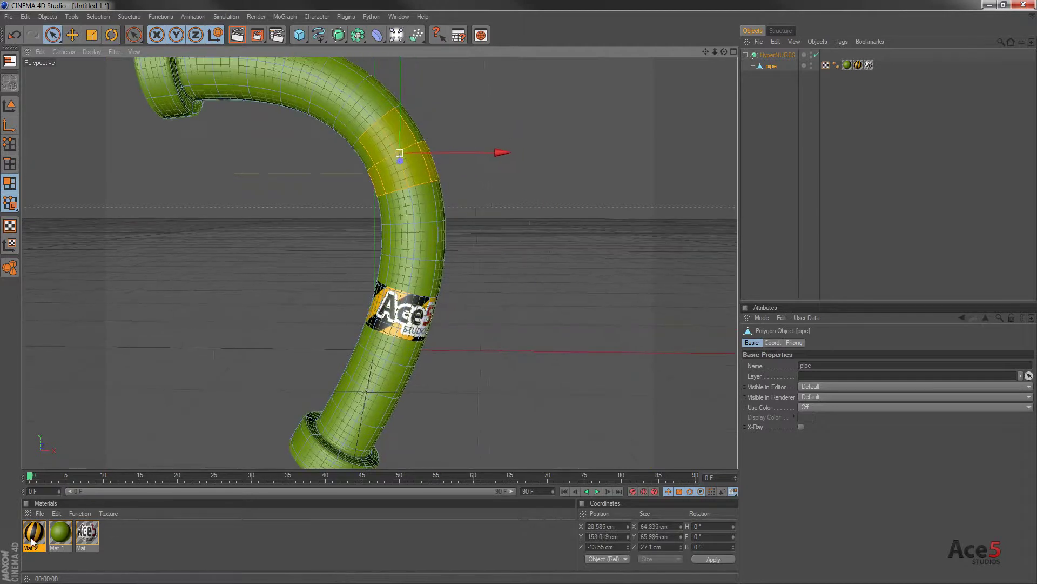
{"action": "left_click_drag", "start_coordinate": [32, 533], "coordinate": [302, 150]}
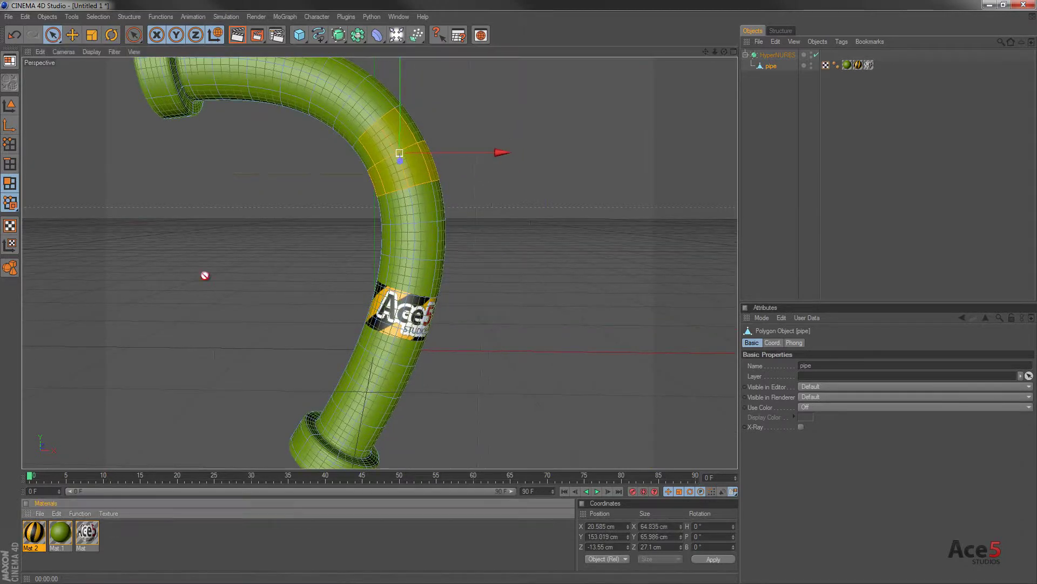
{"action": "left_click_drag", "start_coordinate": [390, 144], "coordinate": [391, 145]}
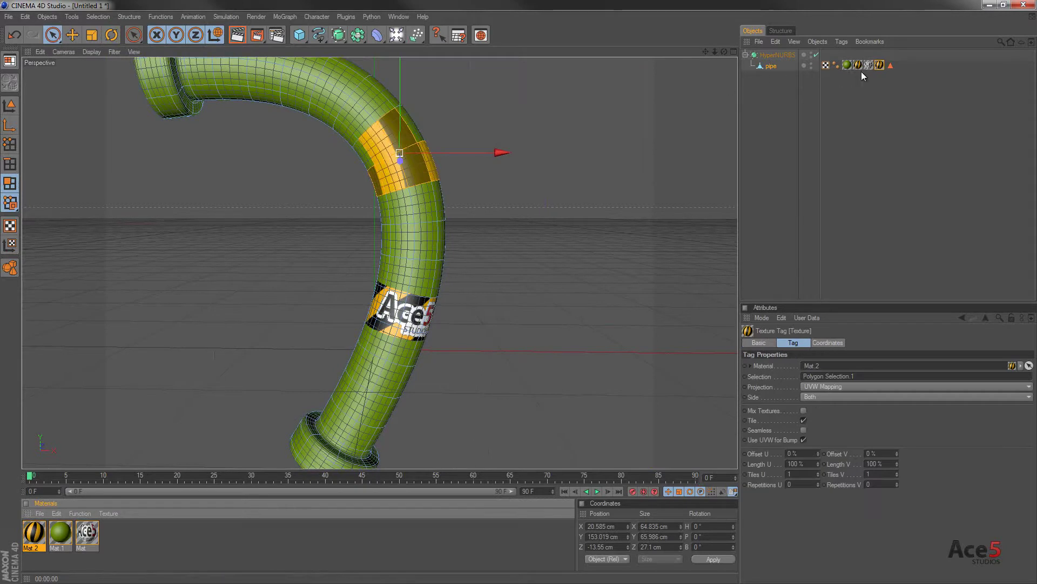
Test the new Polygon Selection tag by clearing and restoring it, then rename it t1.
{"action": "left_click", "coordinate": [891, 65]}
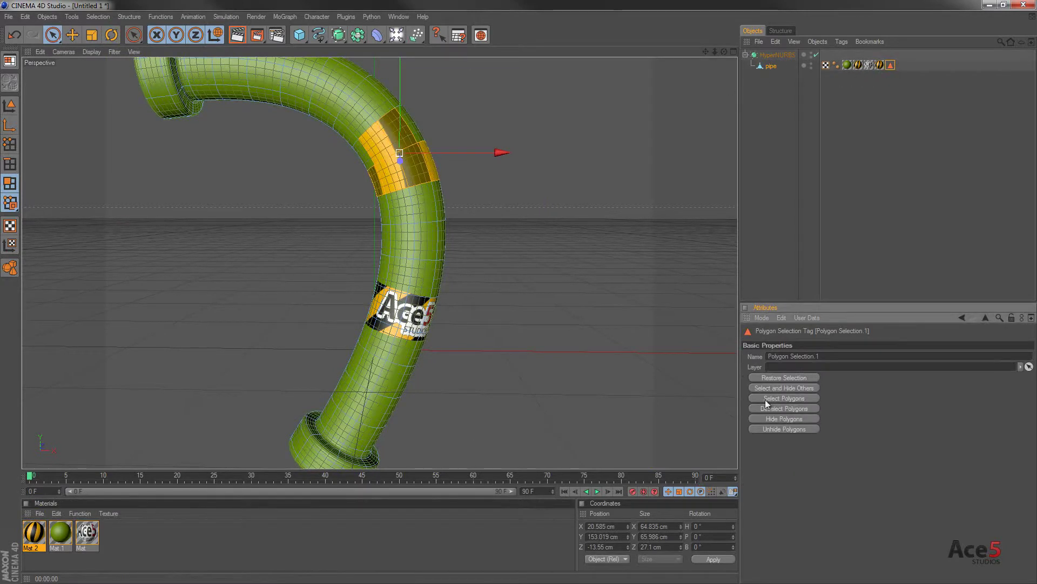
{"action": "left_click", "coordinate": [788, 408]}
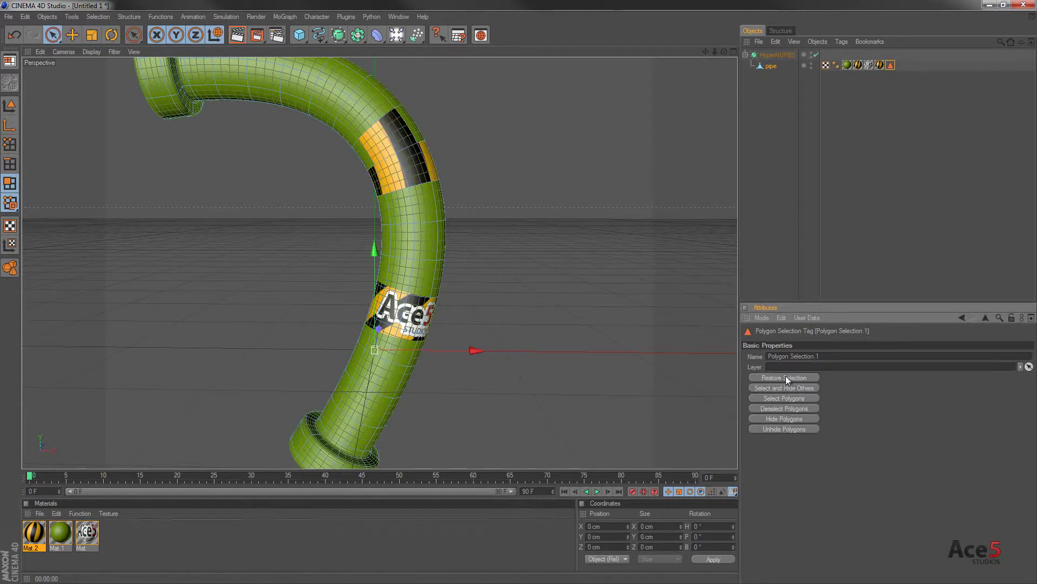
{"action": "left_click", "coordinate": [789, 398]}
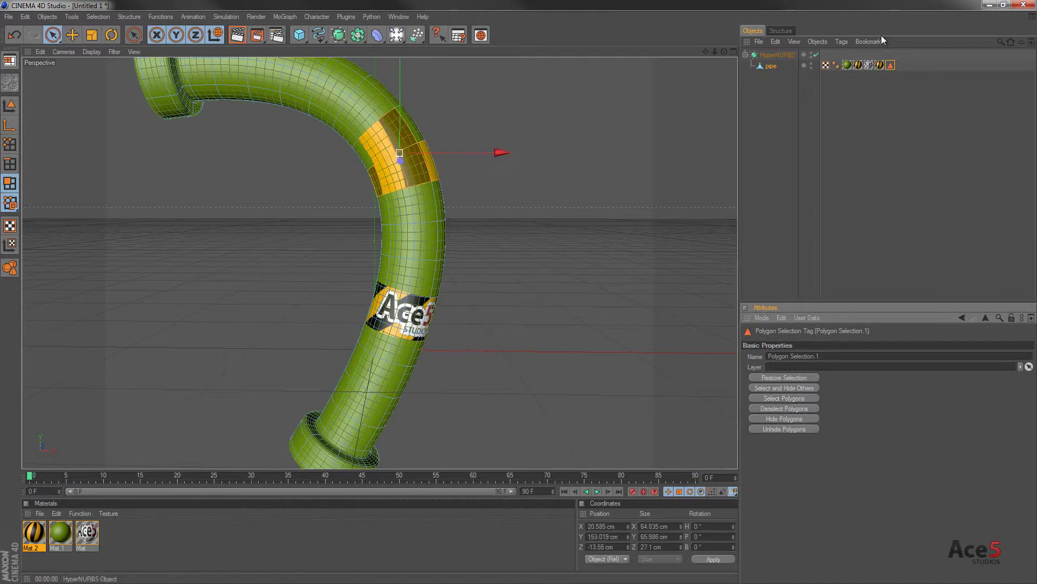
{"action": "left_click", "coordinate": [880, 66]}
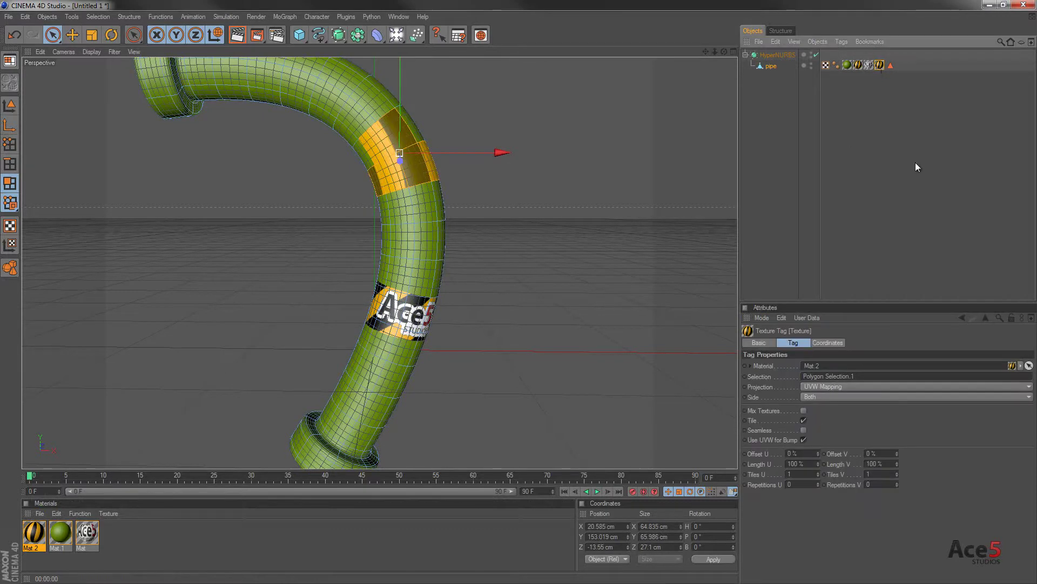
{"action": "left_click", "coordinate": [891, 65]}
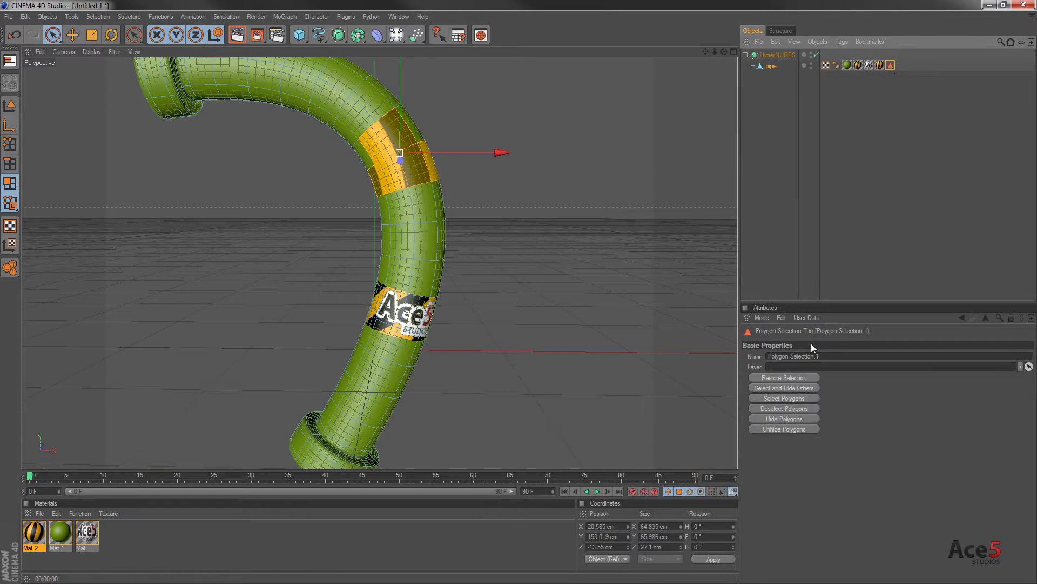
{"action": "double_click", "coordinate": [843, 355]}
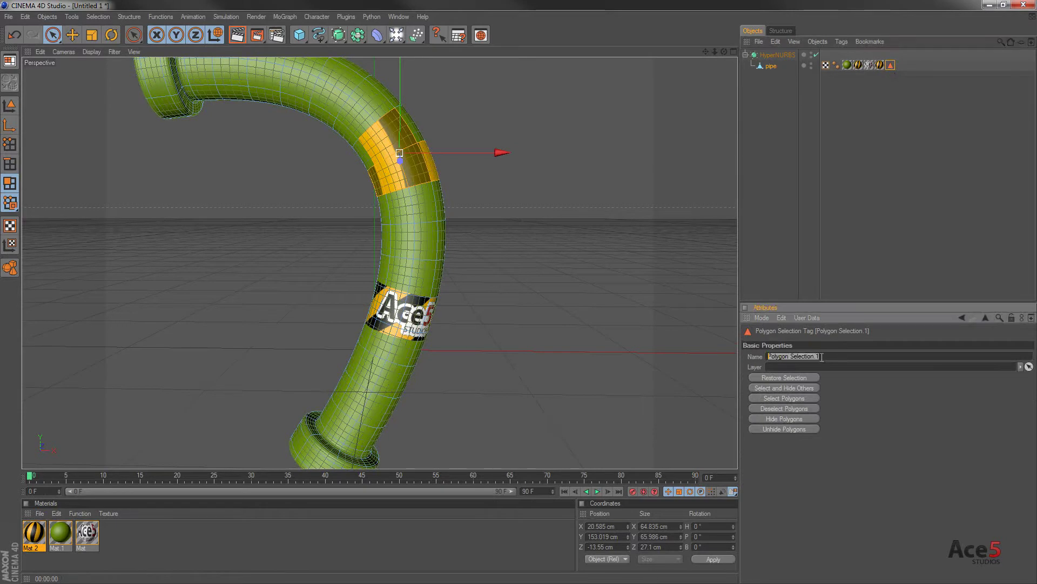
{"action": "type", "text": "t1"}
{"action": "key", "text": "Return"}
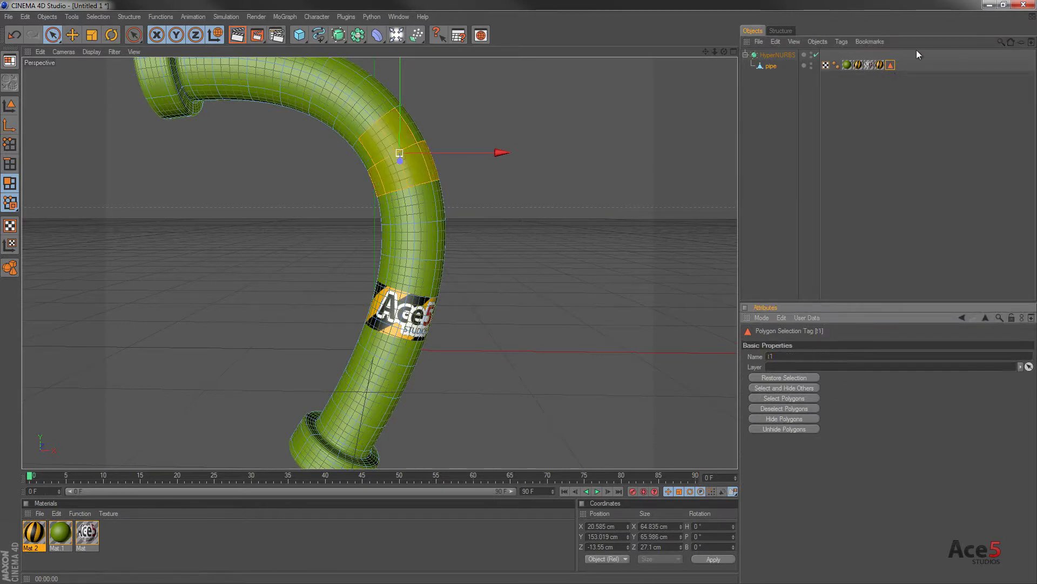
Enter t1 in the Mat.2 texture tag's Selection field and preview the striped bend.
{"action": "left_click", "coordinate": [880, 65]}
{"action": "left_click_drag", "start_coordinate": [850, 376], "coordinate": [713, 388]}
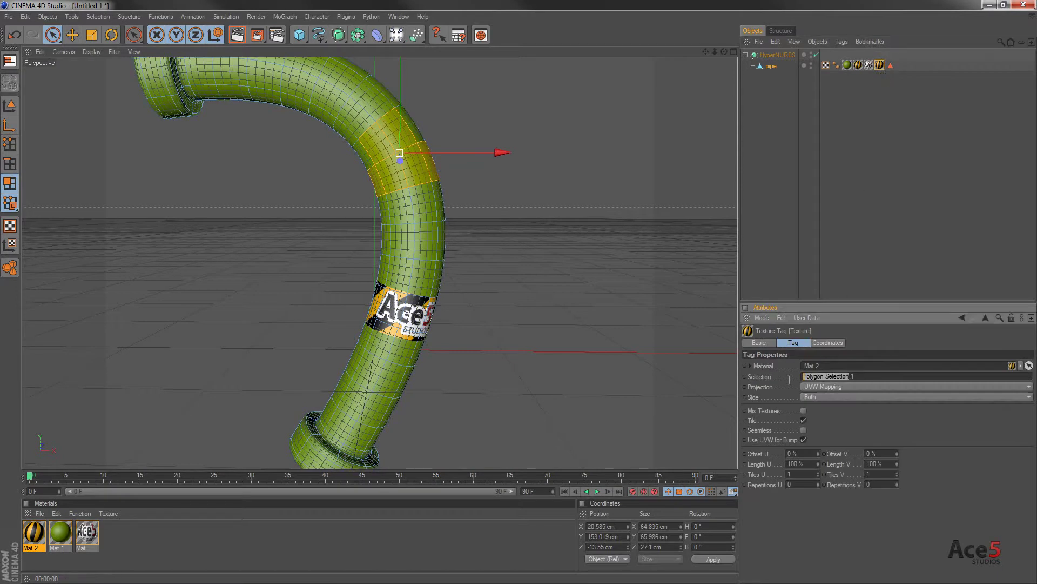
{"action": "type", "text": "t1"}
{"action": "key", "text": "Return"}
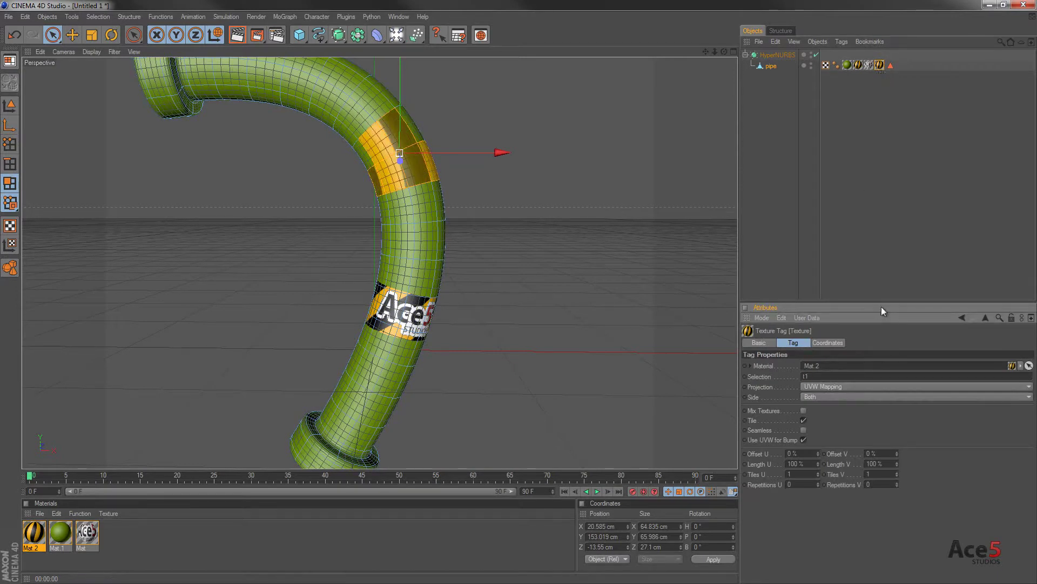
{"action": "left_click", "coordinate": [777, 97]}
{"action": "left_click_drag", "start_coordinate": [457, 153], "coordinate": [359, 162], "text": "alt"}
Set the Mat.2 texture tag's projection to Flat.
{"action": "left_click", "coordinate": [880, 66]}
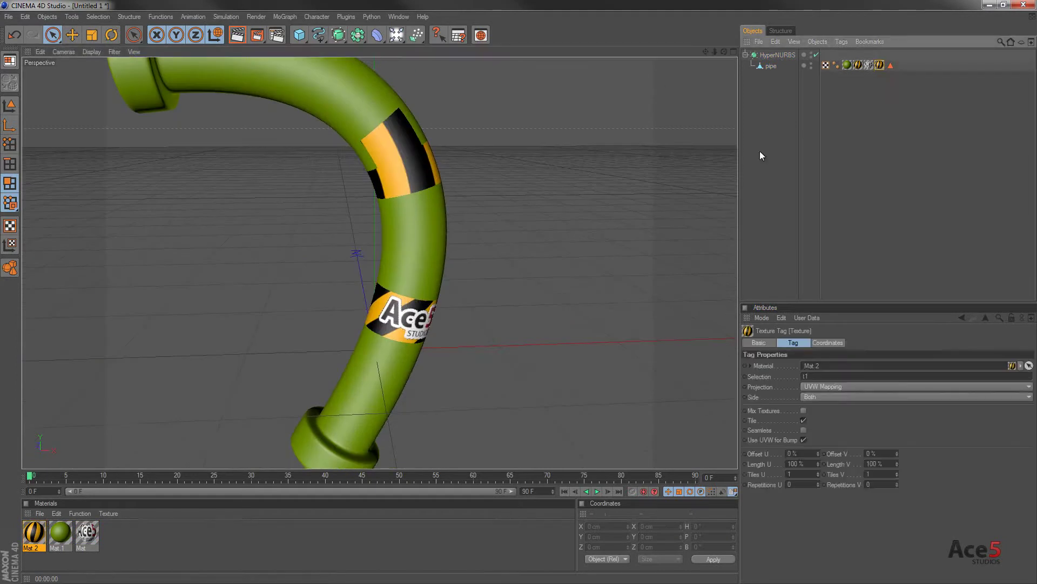
{"action": "left_click", "coordinate": [851, 386]}
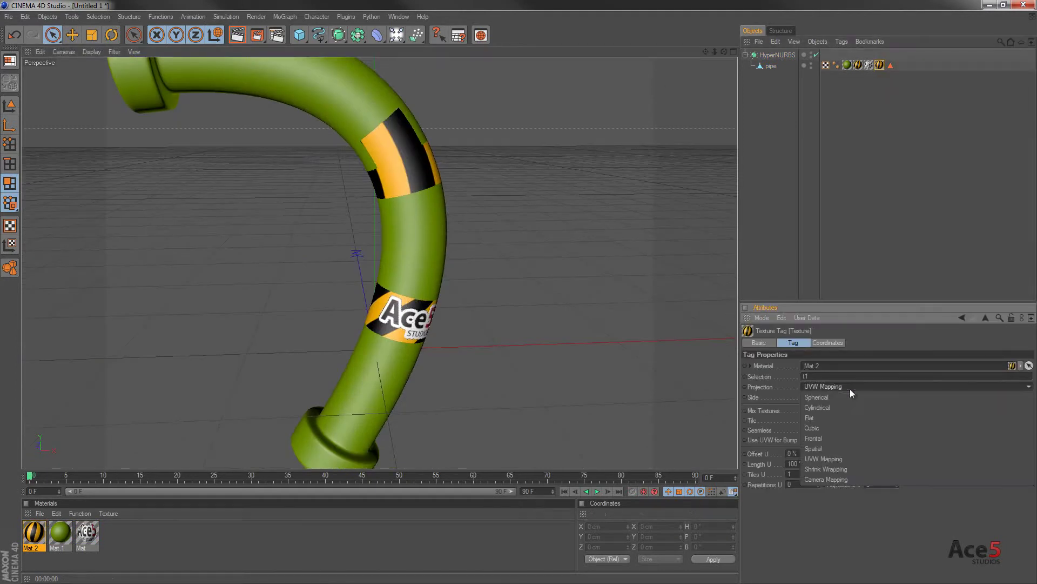
{"action": "left_click", "coordinate": [832, 418]}
In Texture mode, move the stripe texture up the pipe and adjust it sideways.
{"action": "left_click", "coordinate": [10, 244]}
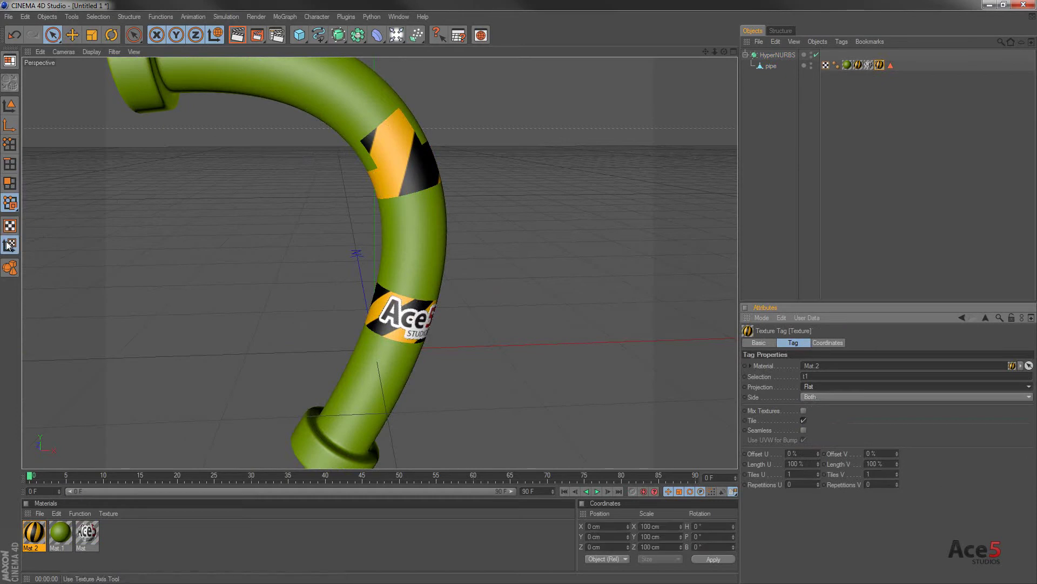
{"action": "left_click", "coordinate": [772, 66]}
{"action": "left_click_drag", "start_coordinate": [381, 279], "coordinate": [451, 224]}
{"action": "mouse_move", "coordinate": [472, 156]}
{"action": "left_mouse_down"}
{"action": "mouse_move", "coordinate": [526, 292]}
{"action": "mouse_move", "coordinate": [517, 291]}
{"action": "mouse_move", "coordinate": [476, 156]}
{"action": "left_mouse_up"}
{"action": "left_click_drag", "start_coordinate": [358, 193], "coordinate": [337, 141], "text": "alt"}
Orbit around the deselected pipe to inspect the diagonal hazard-stripe patch.
{"action": "left_click_drag", "start_coordinate": [380, 172], "coordinate": [540, 295], "text": "alt"}
{"action": "left_click", "coordinate": [789, 132]}
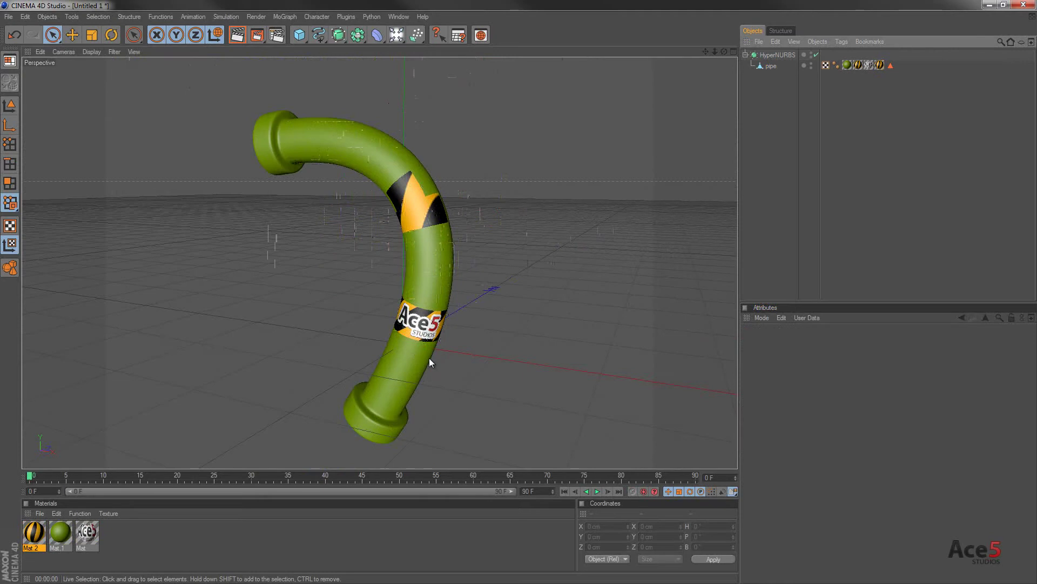
{"action": "left_click_drag", "start_coordinate": [523, 247], "coordinate": [517, 296], "text": "alt"}
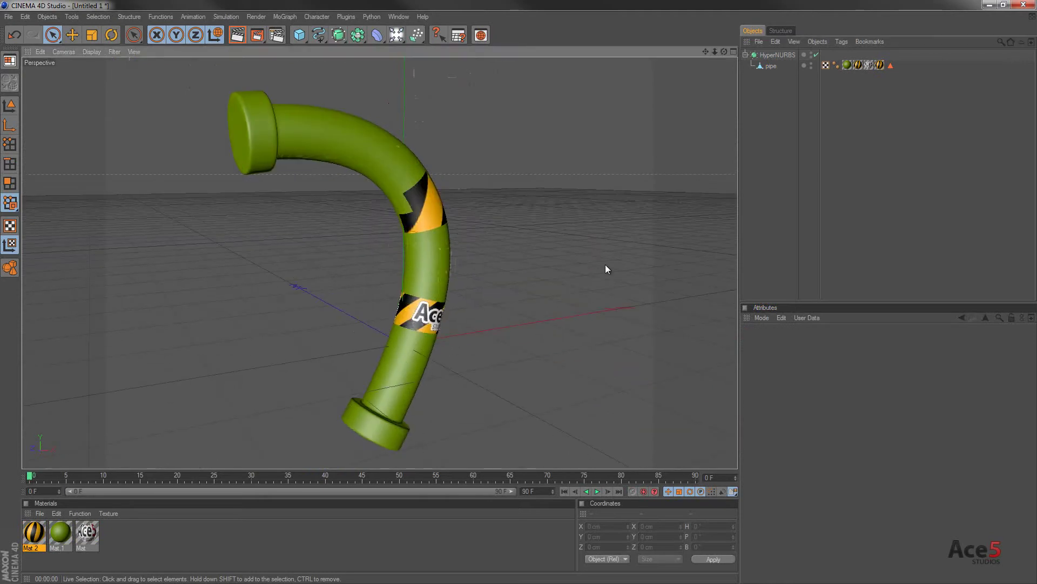
{"action": "mouse_move", "coordinate": [607, 264]}
{"action": "left_mouse_down", "text": "alt"}
{"action": "mouse_move", "coordinate": [504, 294]}
{"action": "mouse_move", "coordinate": [610, 263]}
{"action": "left_mouse_up", "text": "alt"}
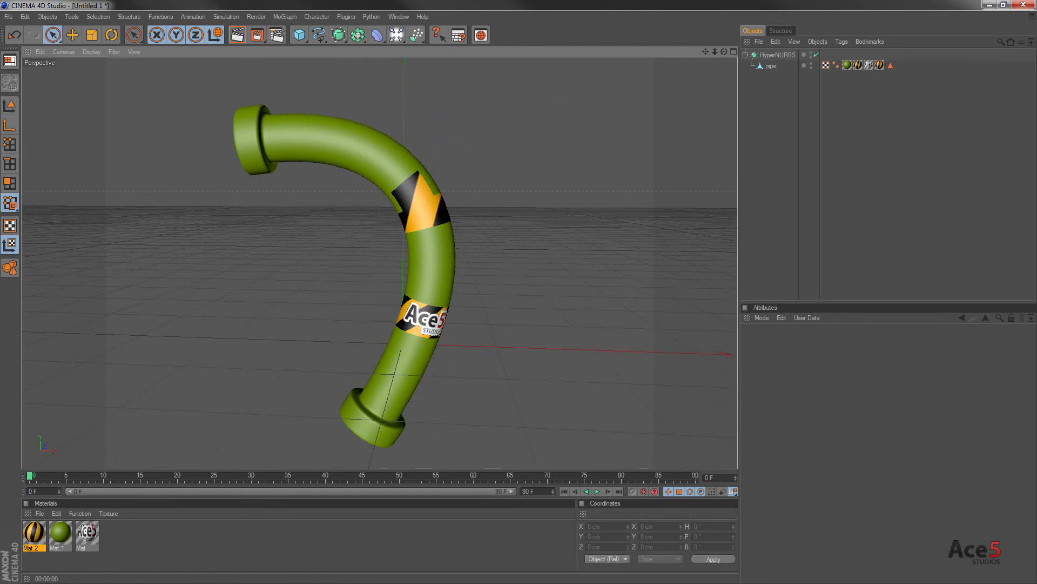